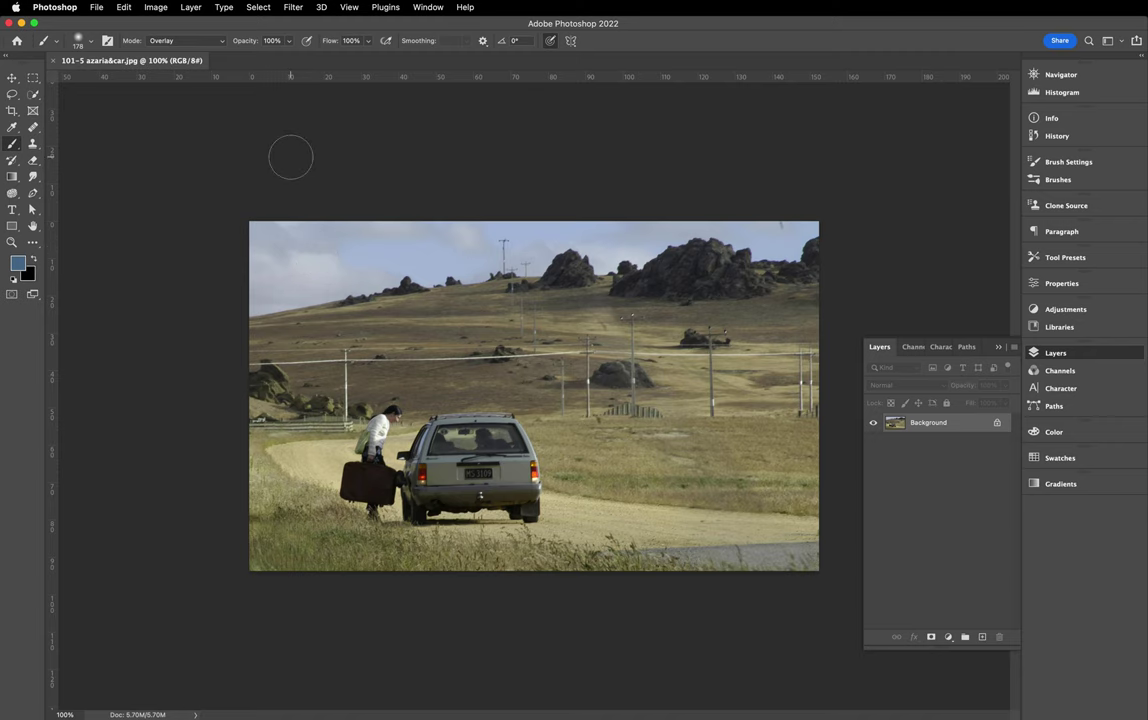
# Step: Open 101-5 Kate.dng from the Week 5 folder through Camera Raw as a smart object
pyautogui.press('super+o')
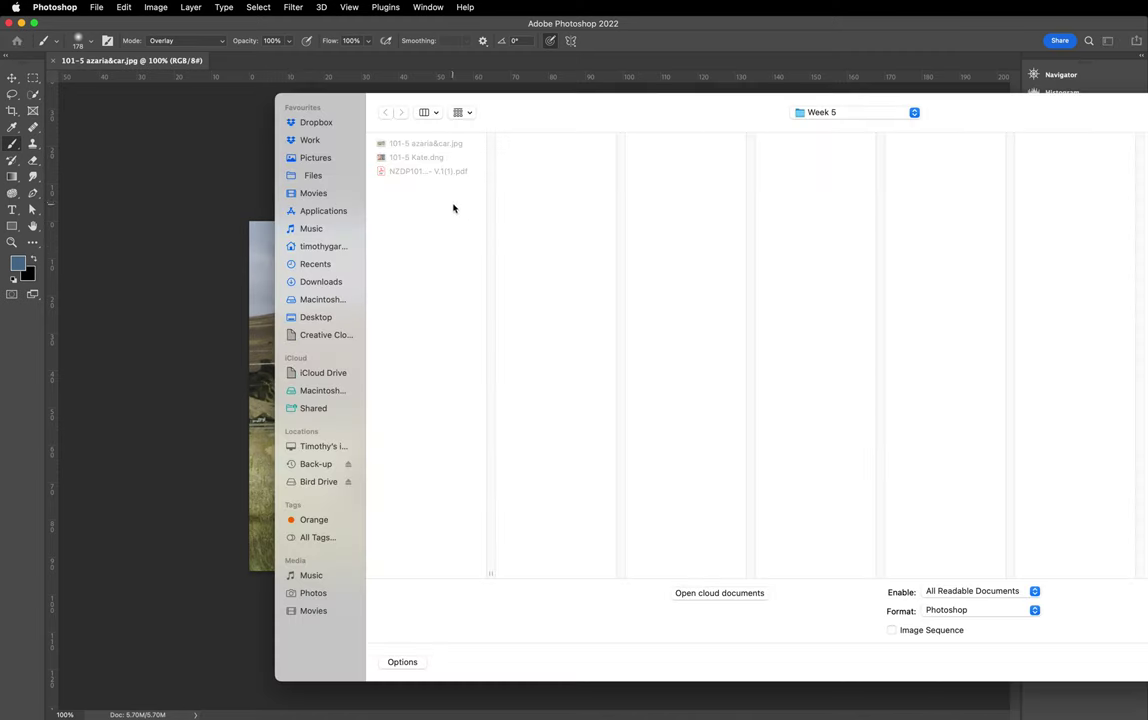
pyautogui.click(434, 157)
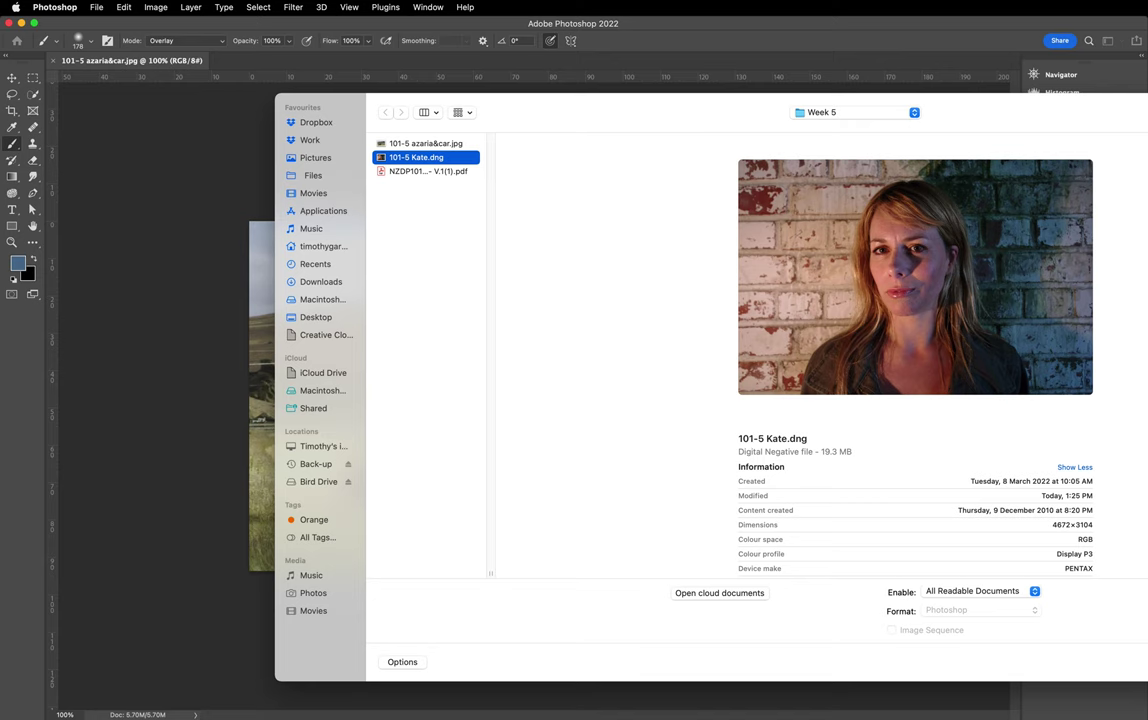
pyautogui.press('Return')
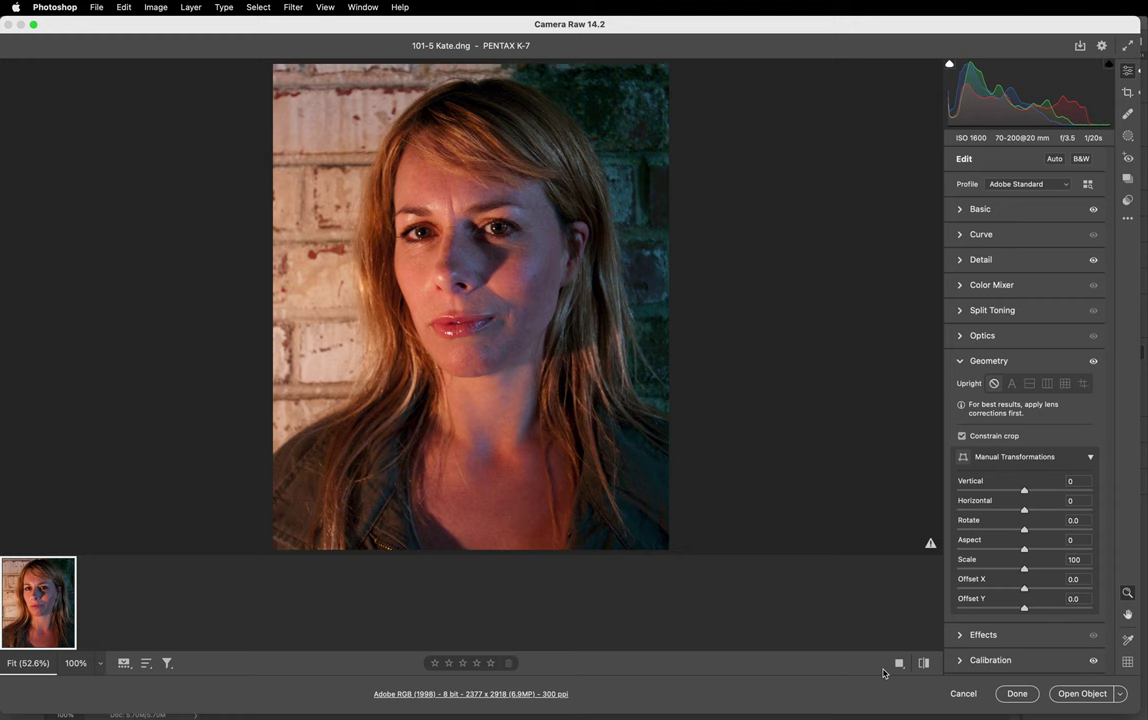
pyautogui.click(1089, 692)
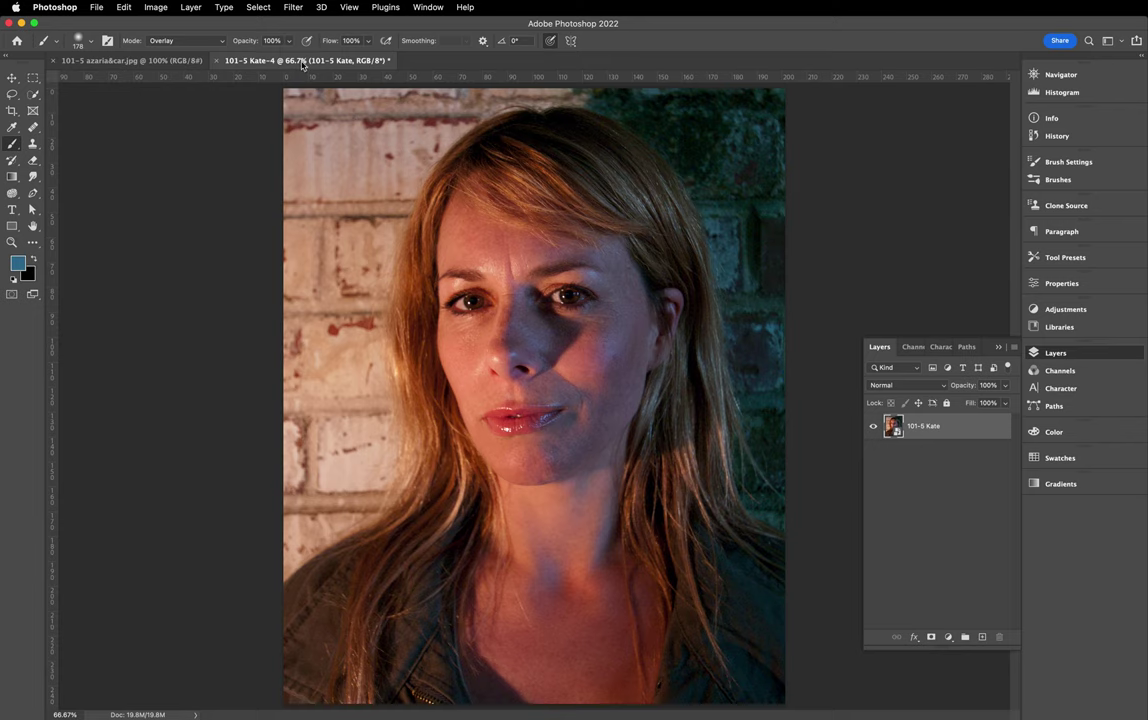
# Step: Copy the portrait layer into the 101-5 azaria&car.jpg document and close the portrait document without saving
pyautogui.moveTo(298, 63); pyautogui.dragTo(213, 256)
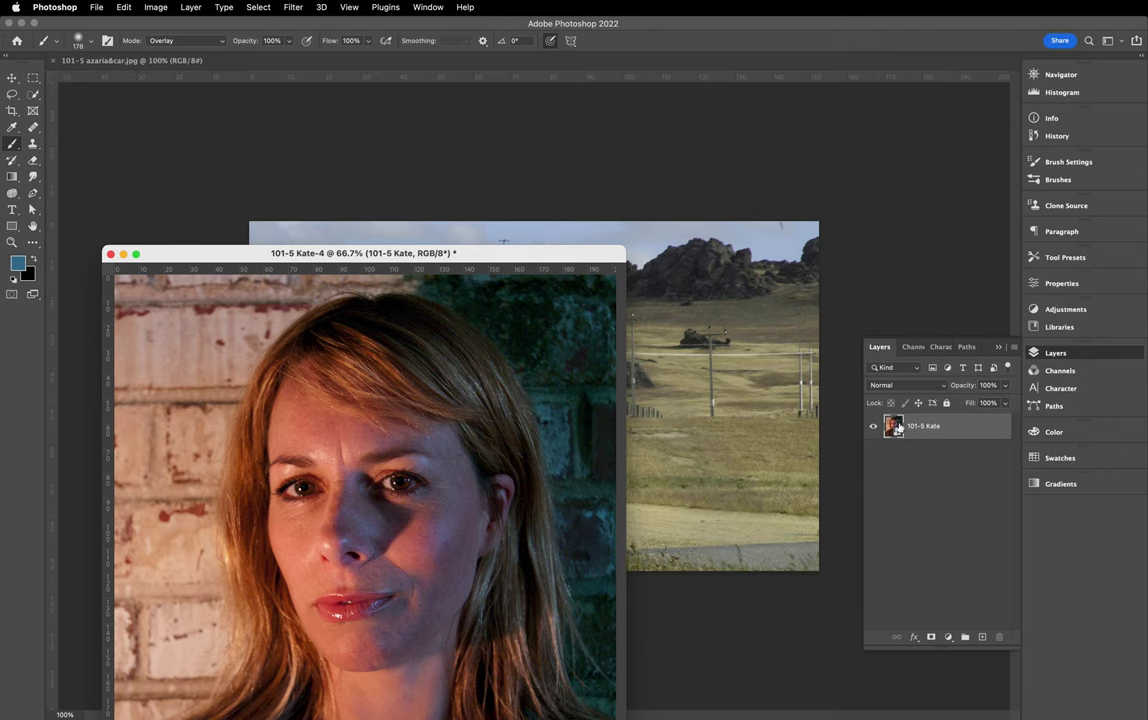
pyautogui.moveTo(895, 426); pyautogui.dragTo(710, 385)
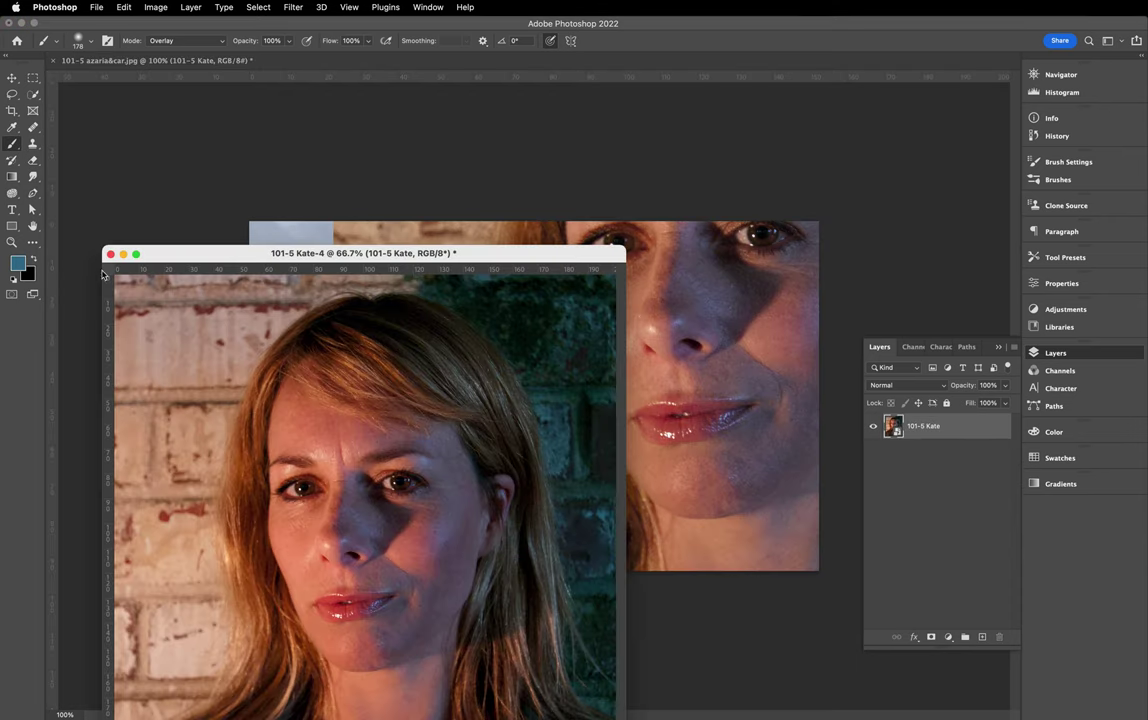
pyautogui.click(110, 254)
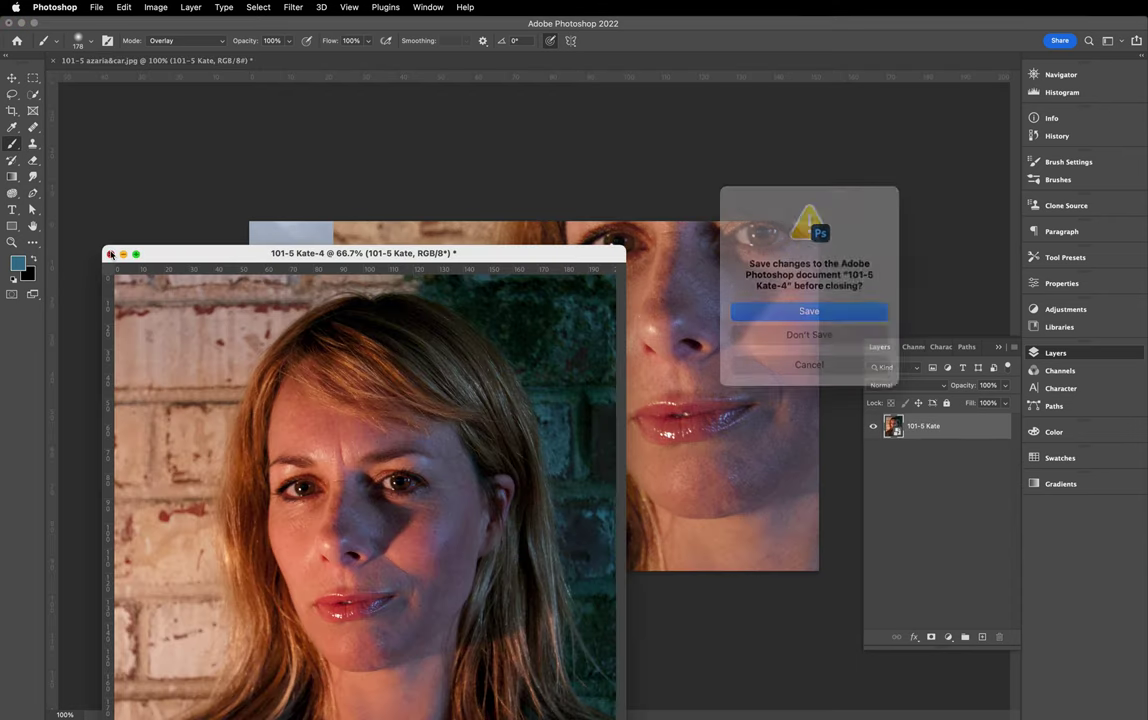
pyautogui.click(809, 331)
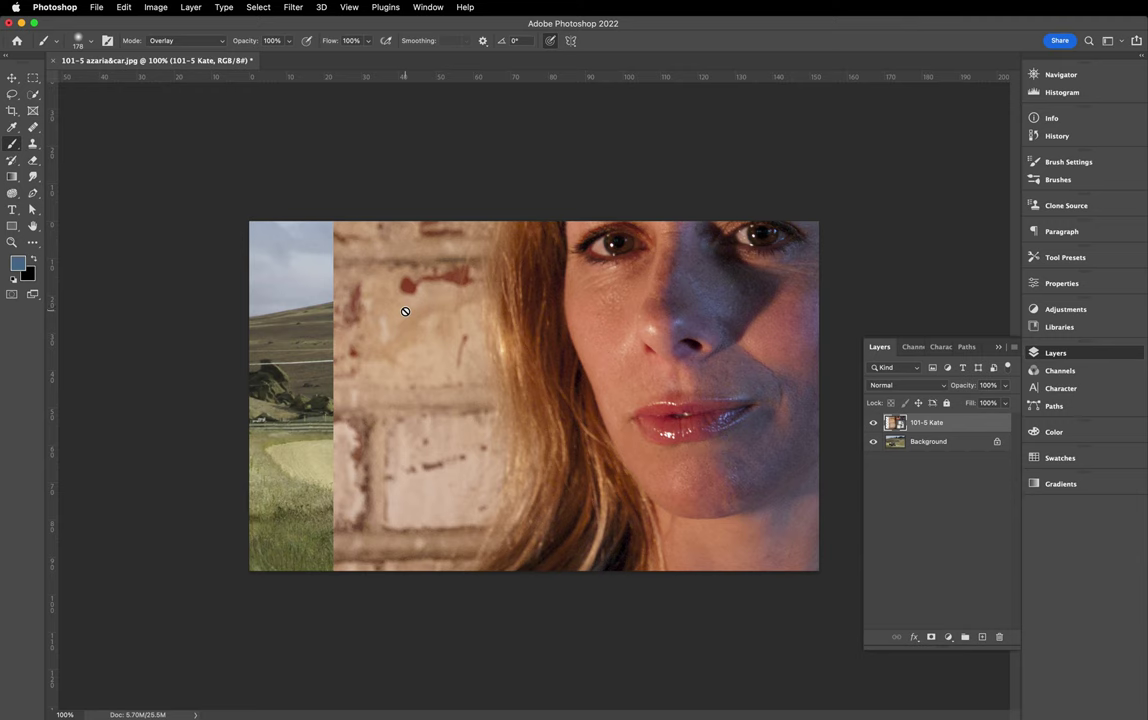
# Step: Free-transform the portrait layer, moving it over the landscape and scaling it down to about 84%
pyautogui.click(122, 8)
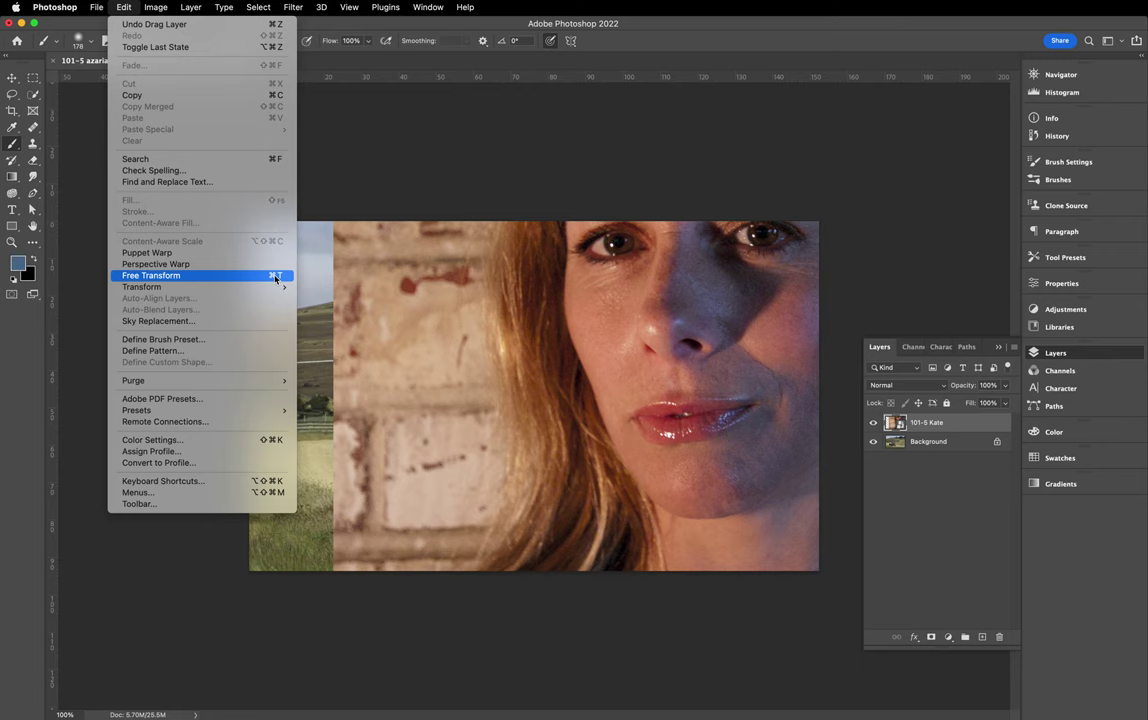
pyautogui.click(130, 8)
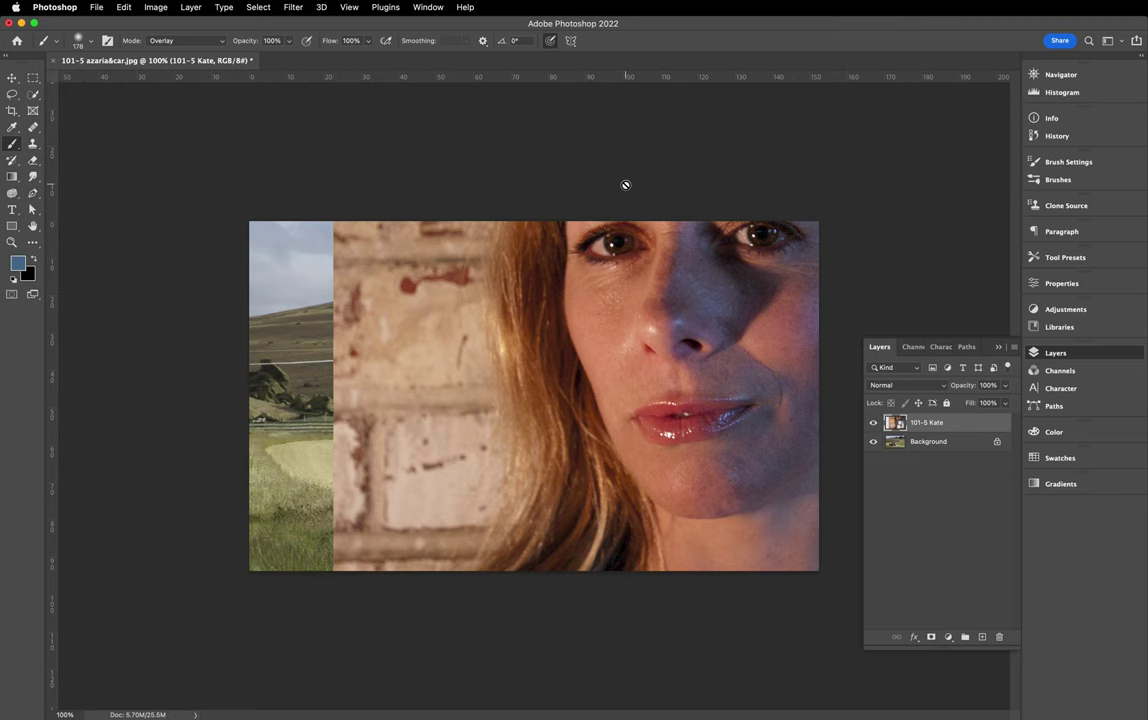
pyautogui.press('super+t')
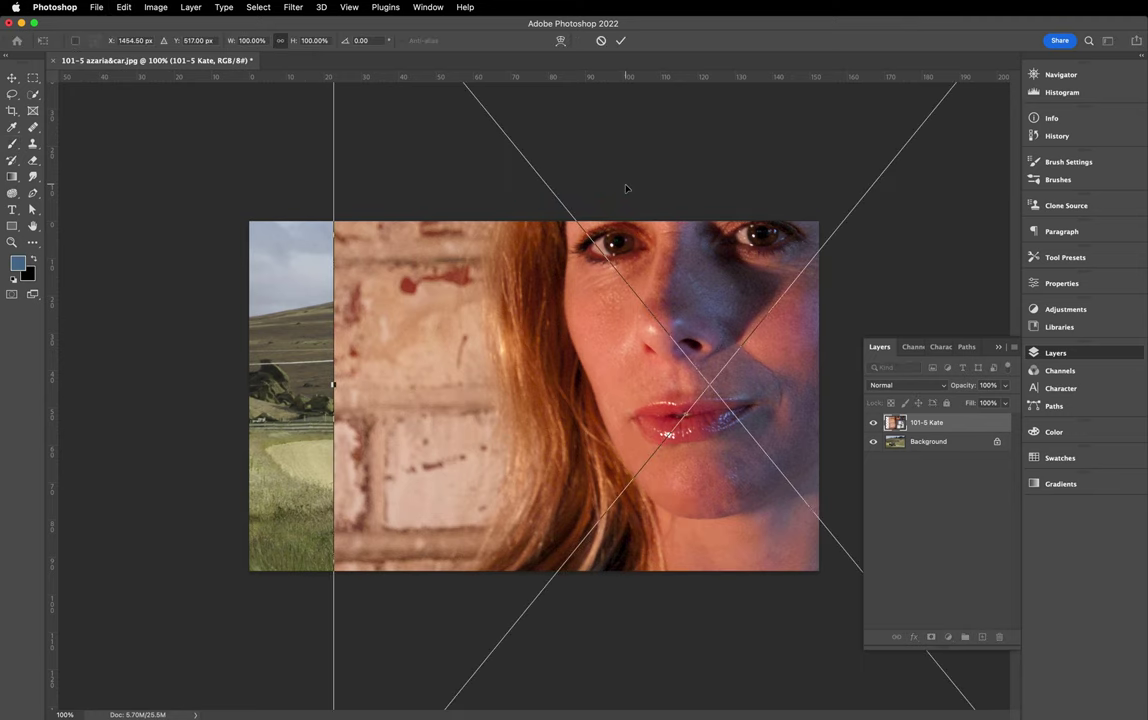
pyautogui.moveTo(600, 300); pyautogui.dragTo(445, 298)
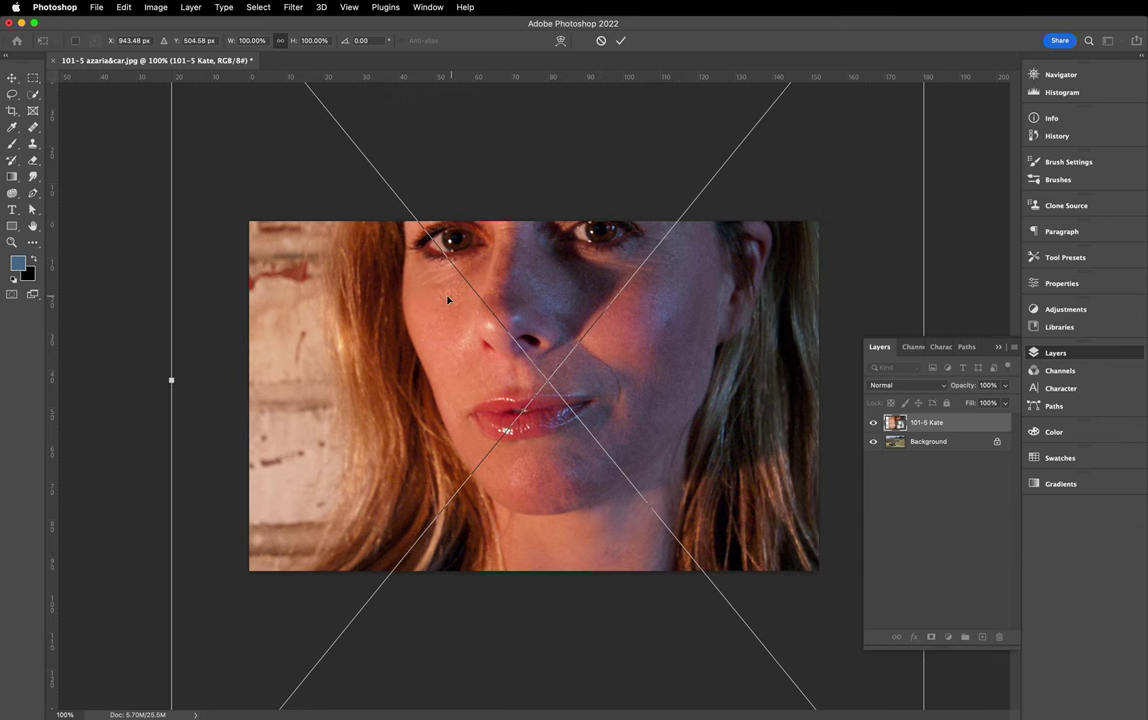
pyautogui.press('super+equal')
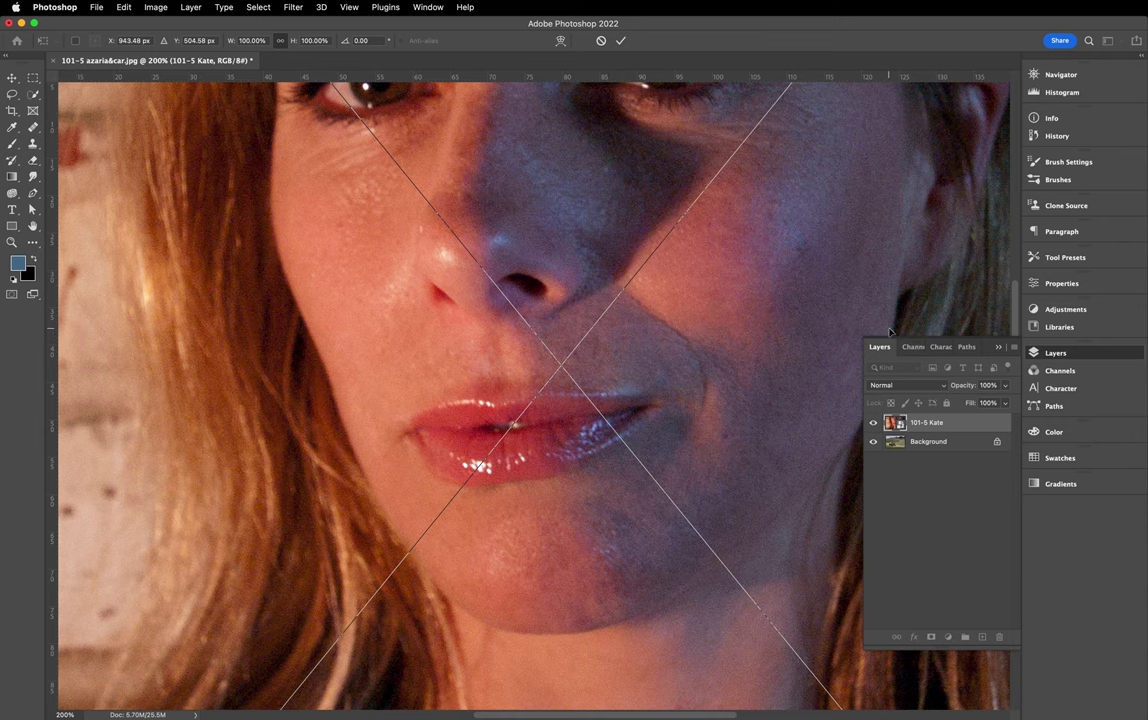
pyautogui.press('super+minus')
pyautogui.press('super+minus')
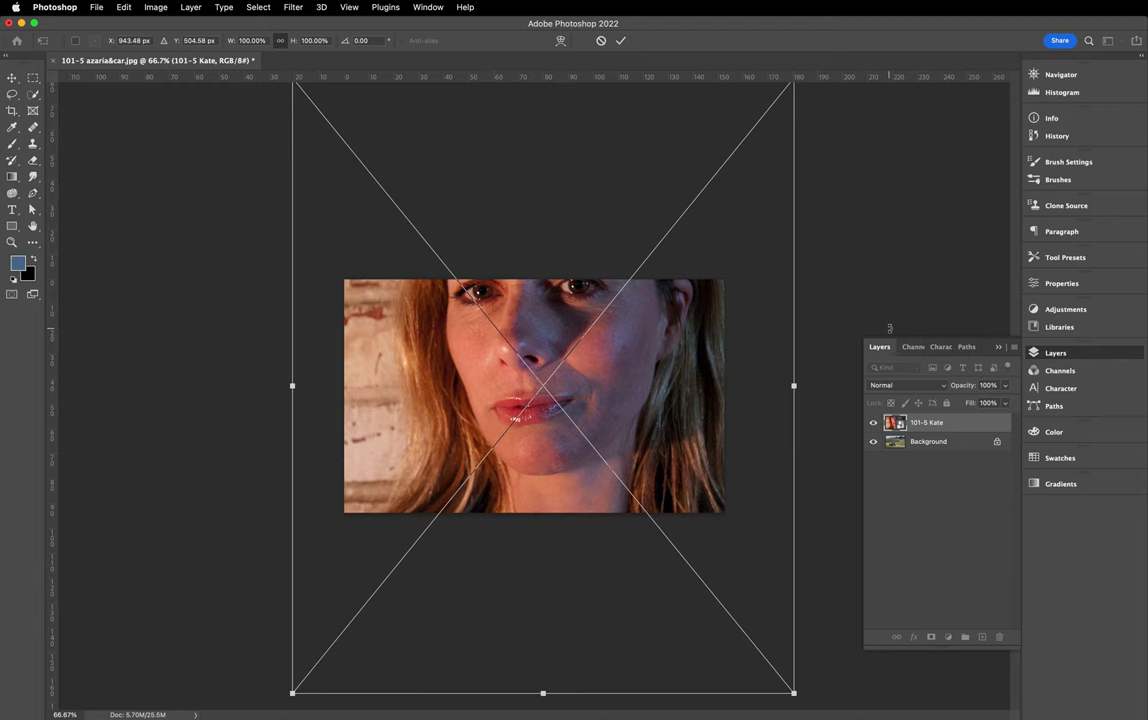
pyautogui.moveTo(678, 243); pyautogui.dragTo(666, 315)
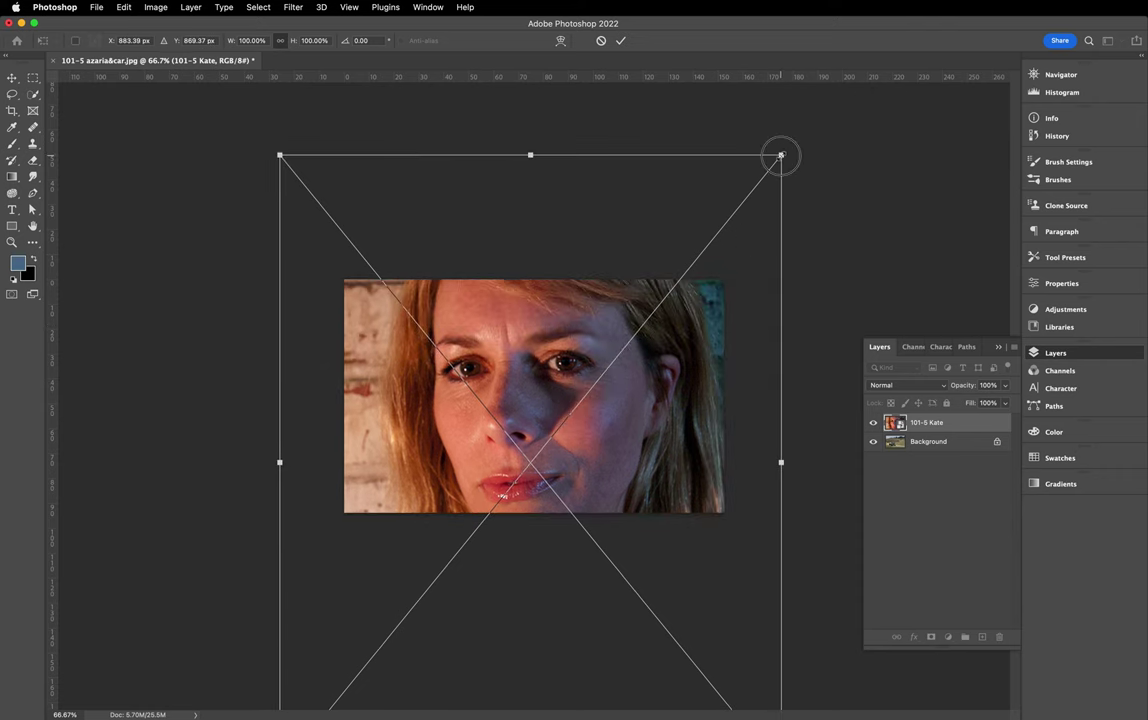
pyautogui.moveTo(781, 157); pyautogui.dragTo(700, 254)
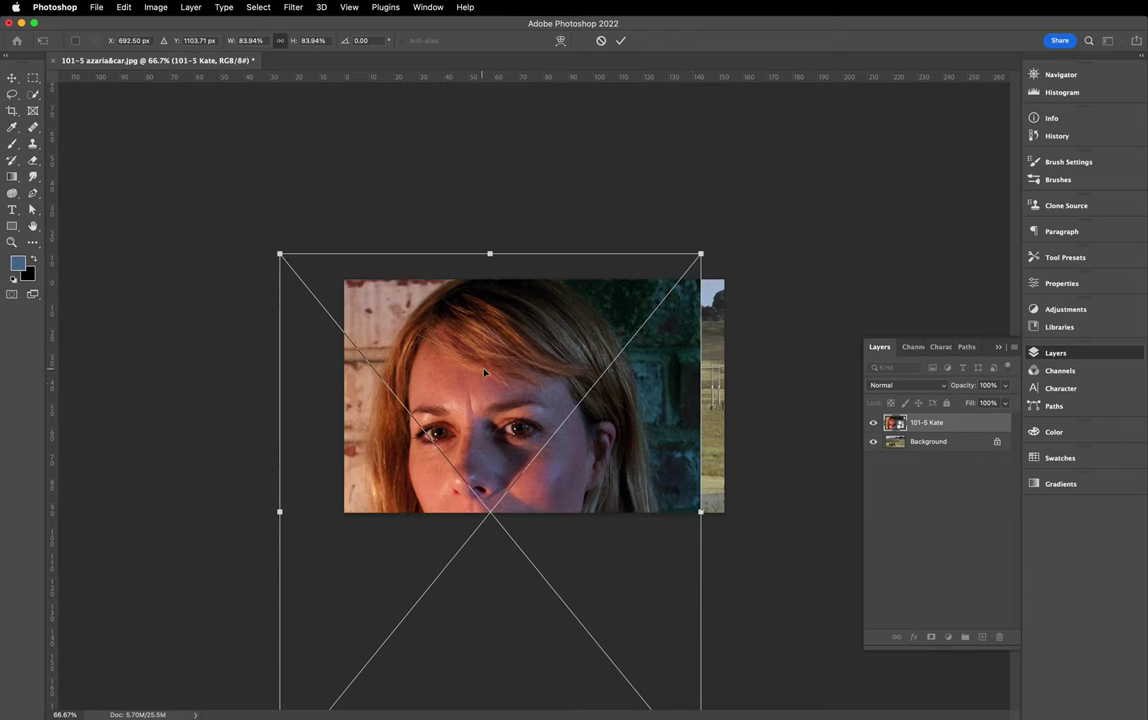
# Step: Scale the portrait down further to about 53% and position it near the middle of the landscape
pyautogui.moveTo(485, 371); pyautogui.dragTo(522, 338)
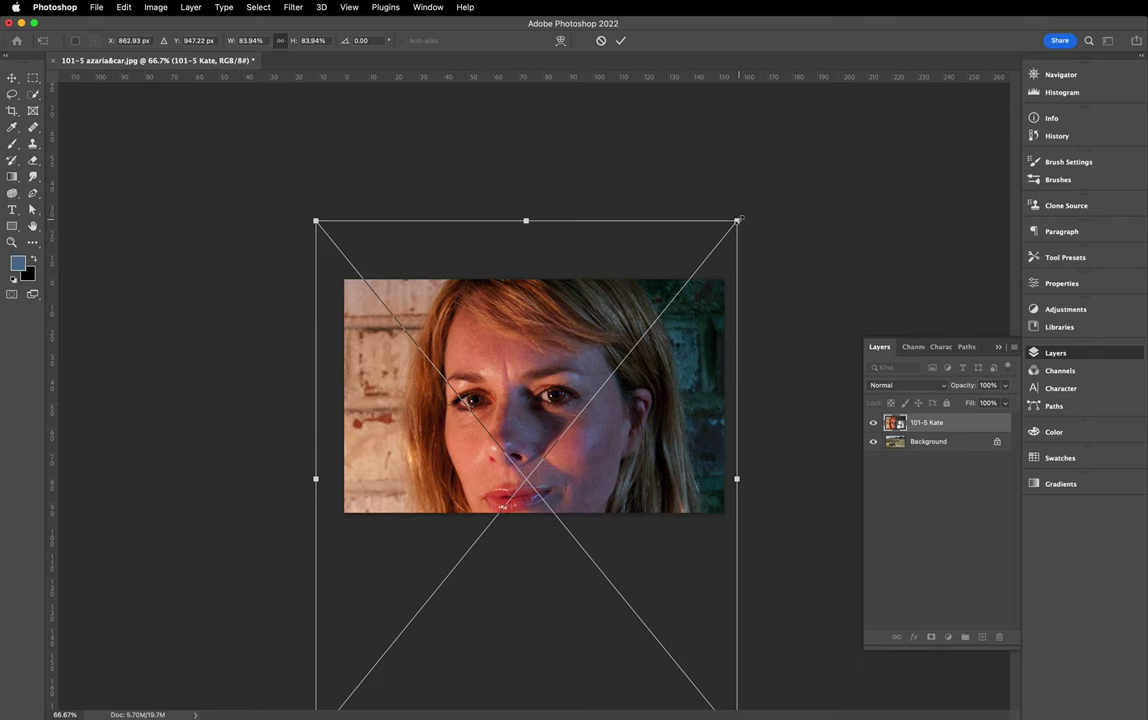
pyautogui.moveTo(737, 219); pyautogui.dragTo(612, 371)
pyautogui.moveTo(488, 410); pyautogui.dragTo(505, 304)
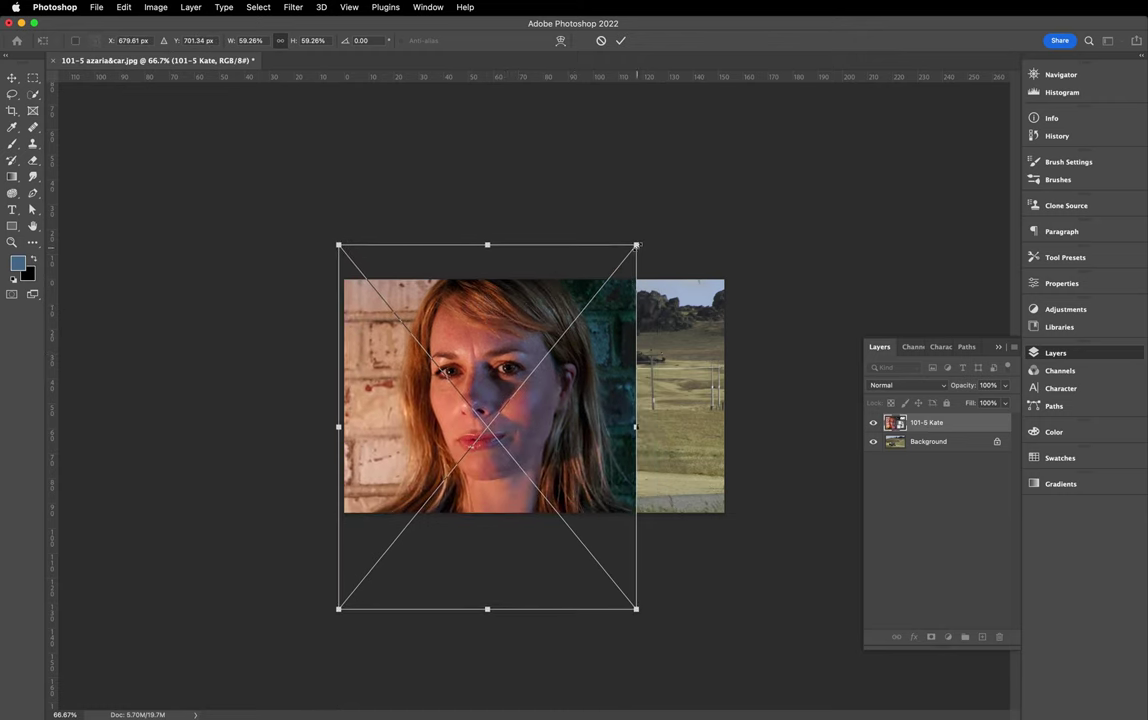
pyautogui.moveTo(637, 244); pyautogui.dragTo(614, 270)
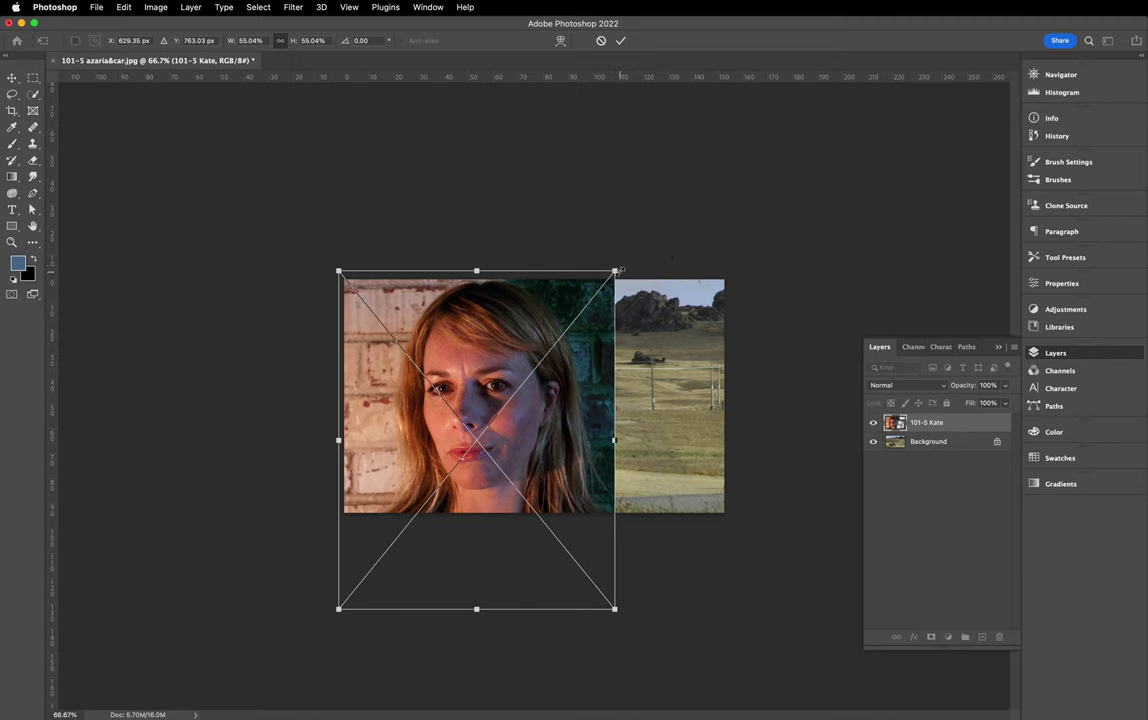
pyautogui.moveTo(616, 269)
pyautogui.mouseDown()
pyautogui.moveTo(628, 254)
pyautogui.moveTo(588, 297)
pyautogui.moveTo(645, 230)
pyautogui.moveTo(573, 315)
pyautogui.moveTo(625, 248)
pyautogui.mouseUp()
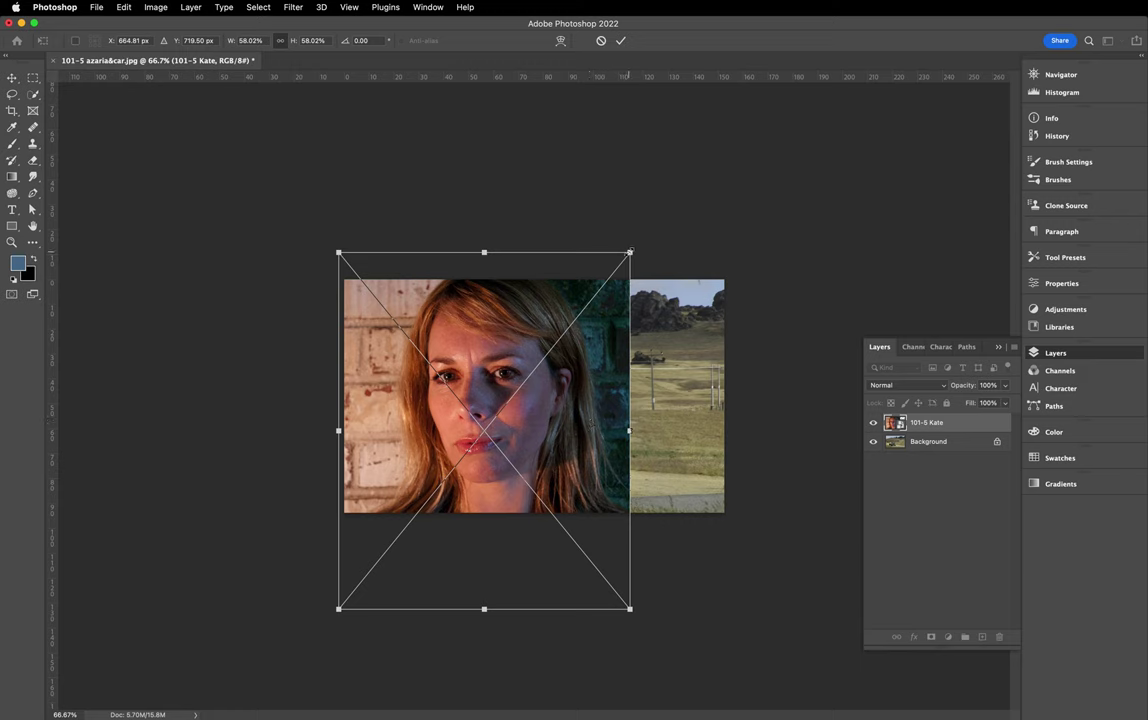
pyautogui.moveTo(630, 252); pyautogui.dragTo(589, 299)
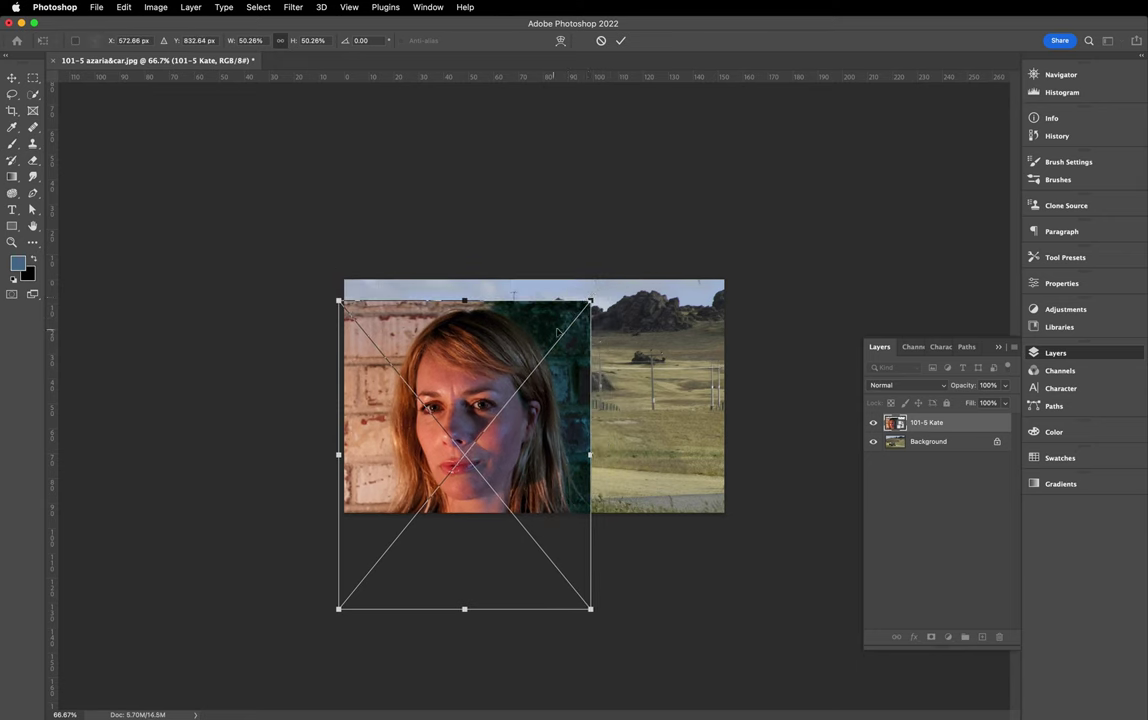
pyautogui.moveTo(591, 298); pyautogui.dragTo(605, 277)
pyautogui.moveTo(509, 371); pyautogui.dragTo(563, 335)
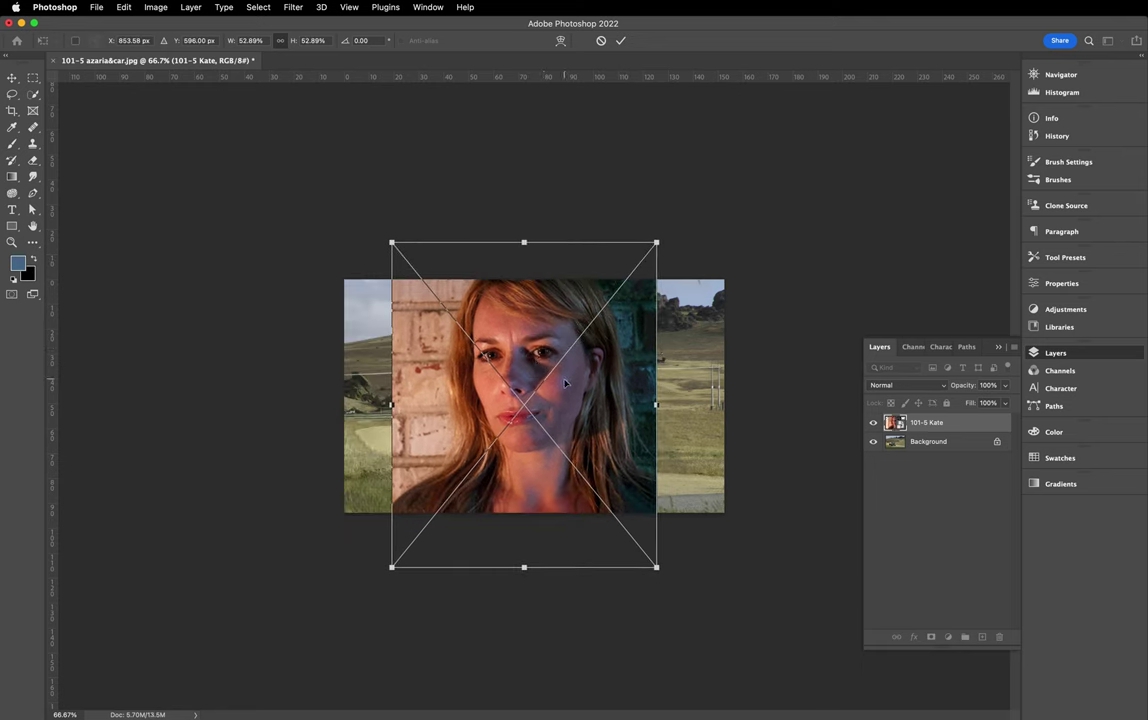
# Step: Flip the portrait horizontally and move it to the left side of the landscape
pyautogui.click(114, 9)
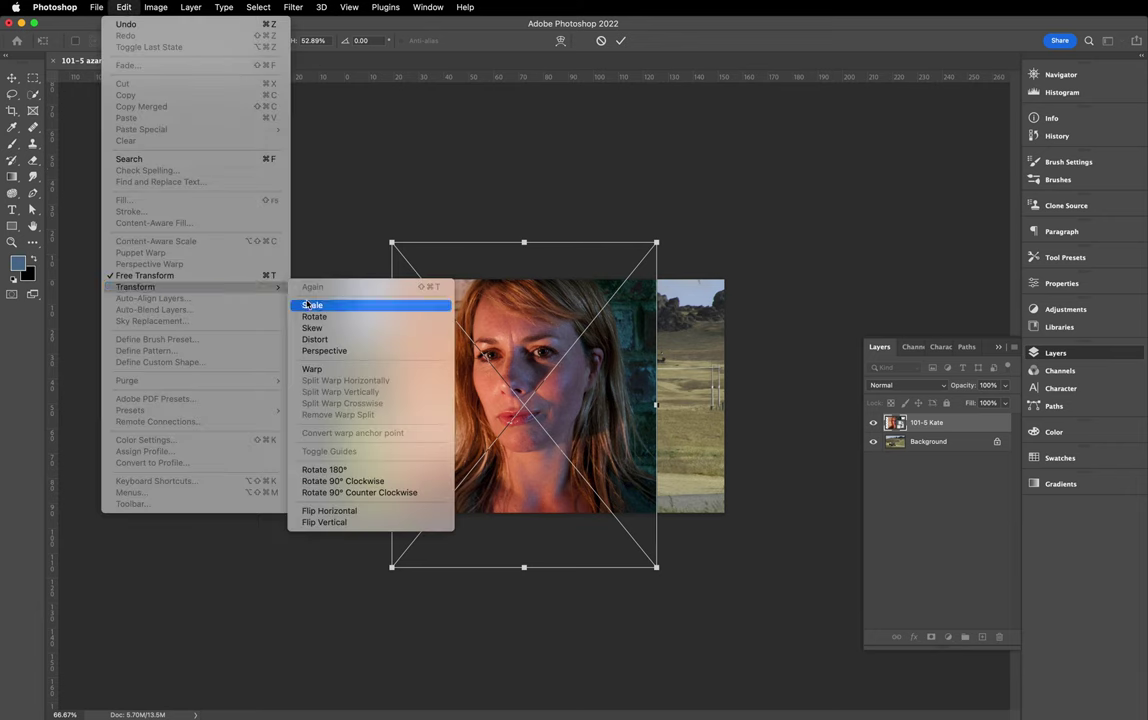
pyautogui.click(335, 512)
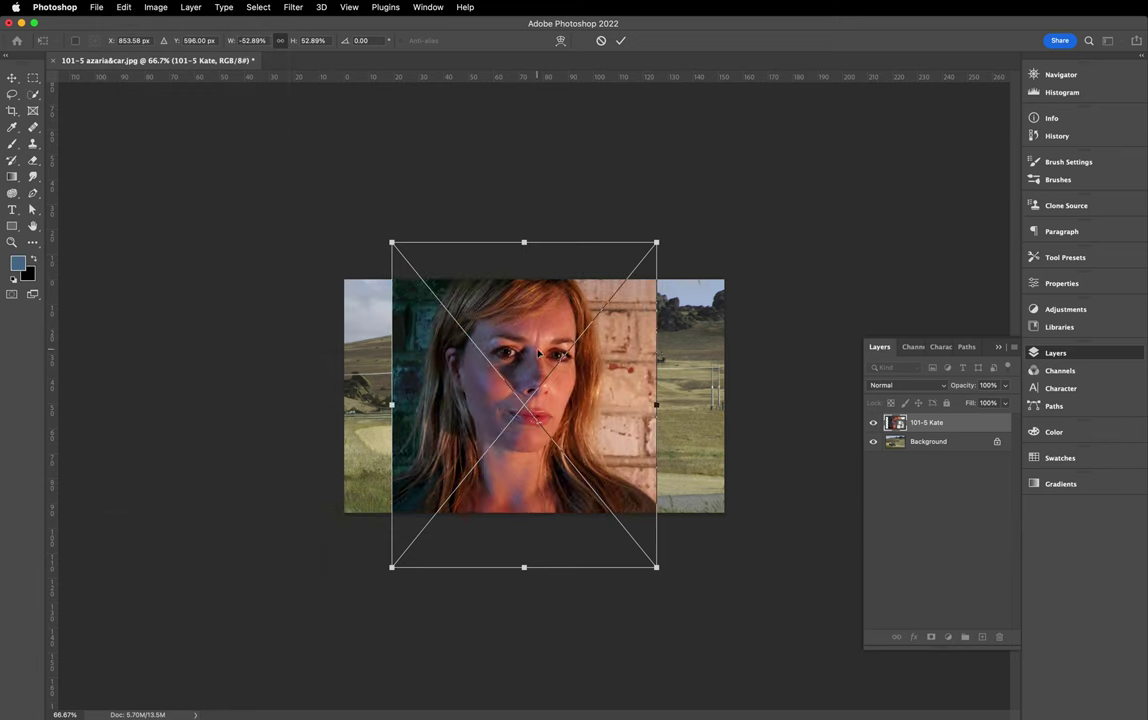
pyautogui.moveTo(539, 352); pyautogui.dragTo(434, 355)
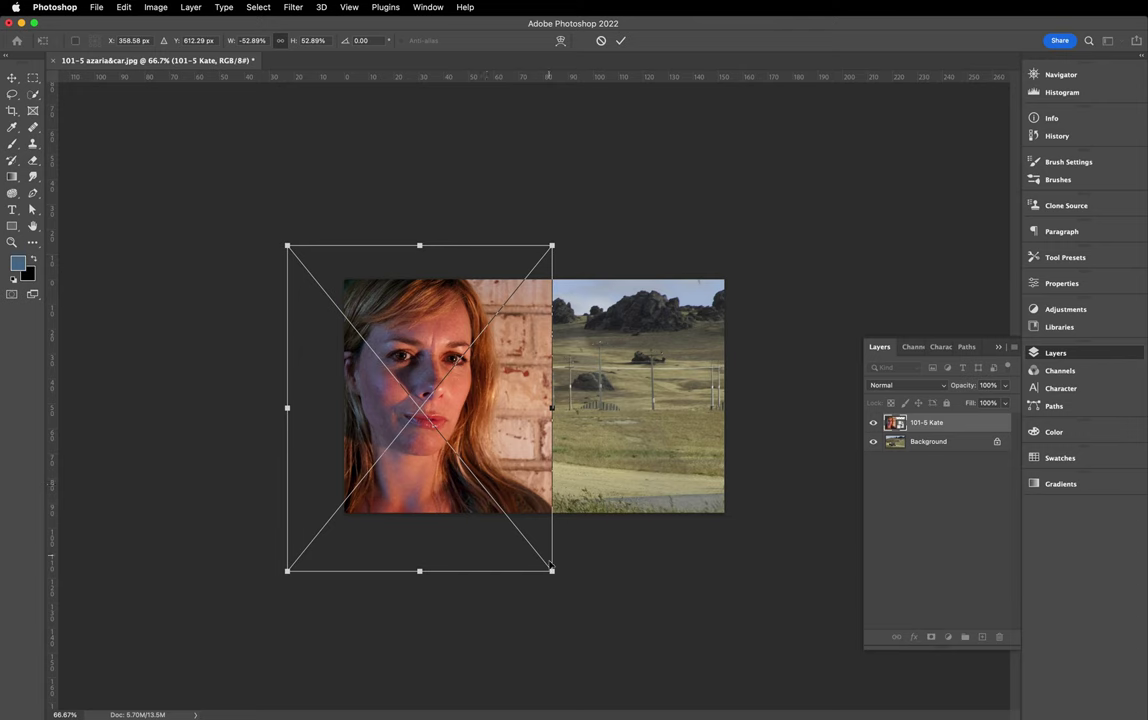
# Step: Enlarge the flipped portrait to about 54%, nudge it into place and apply the transform
pyautogui.moveTo(551, 569)
pyautogui.mouseDown()
pyautogui.moveTo(538, 552)
pyautogui.moveTo(559, 580)
pyautogui.mouseUp()
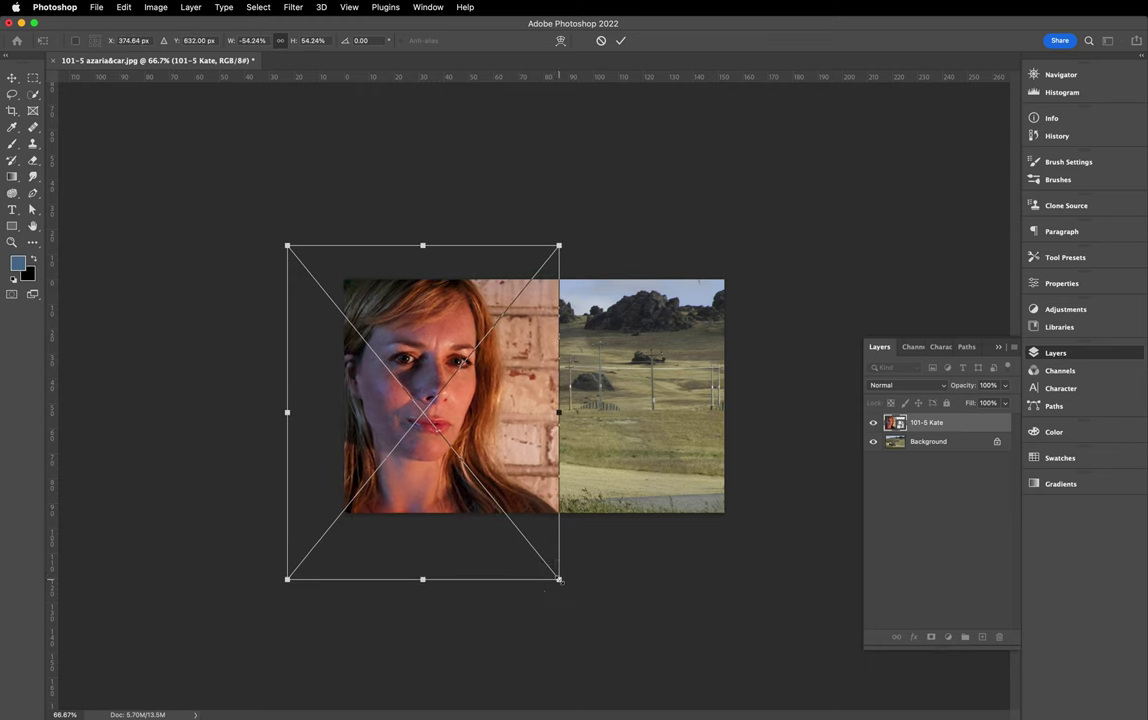
pyautogui.moveTo(497, 480); pyautogui.dragTo(498, 475)
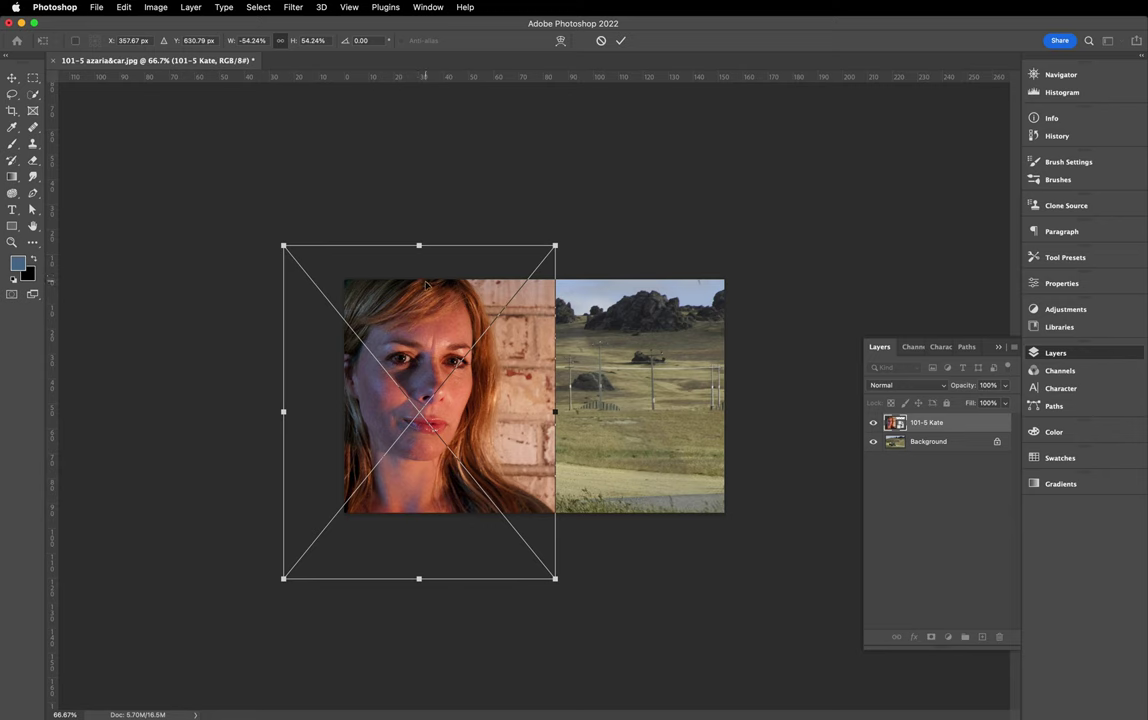
pyautogui.press('Return')
pyautogui.press('b')
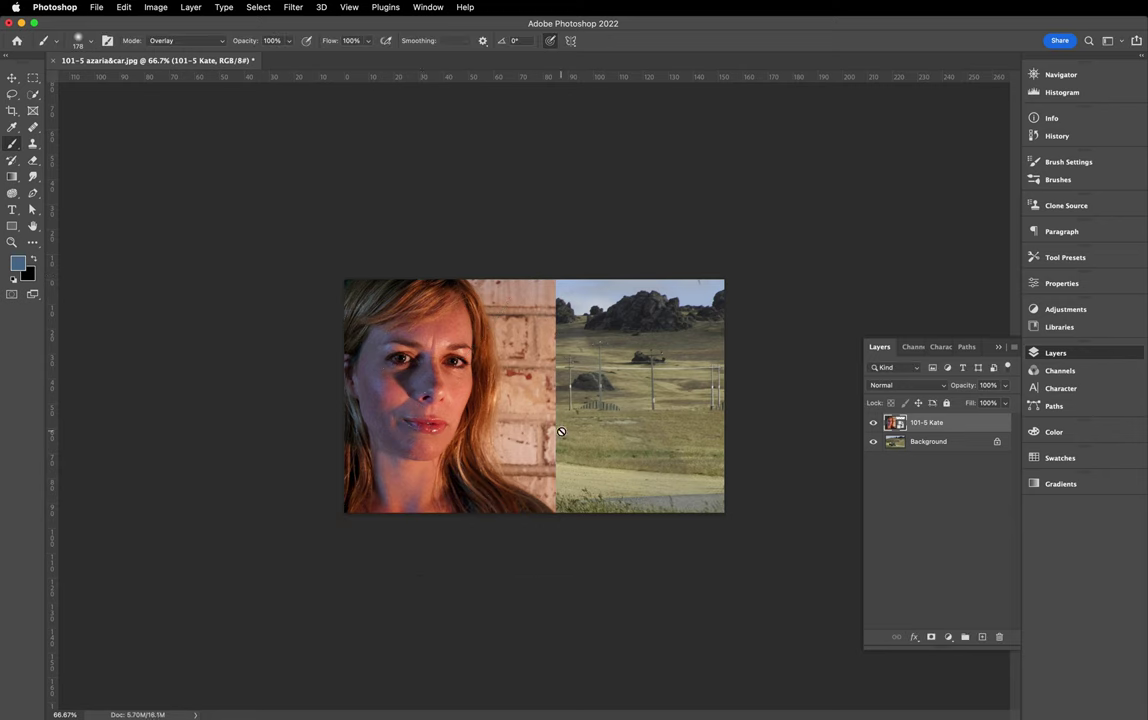
# Step: Try shifting the portrait layer slightly with the Move tool and undo the move
pyautogui.click(12, 77)
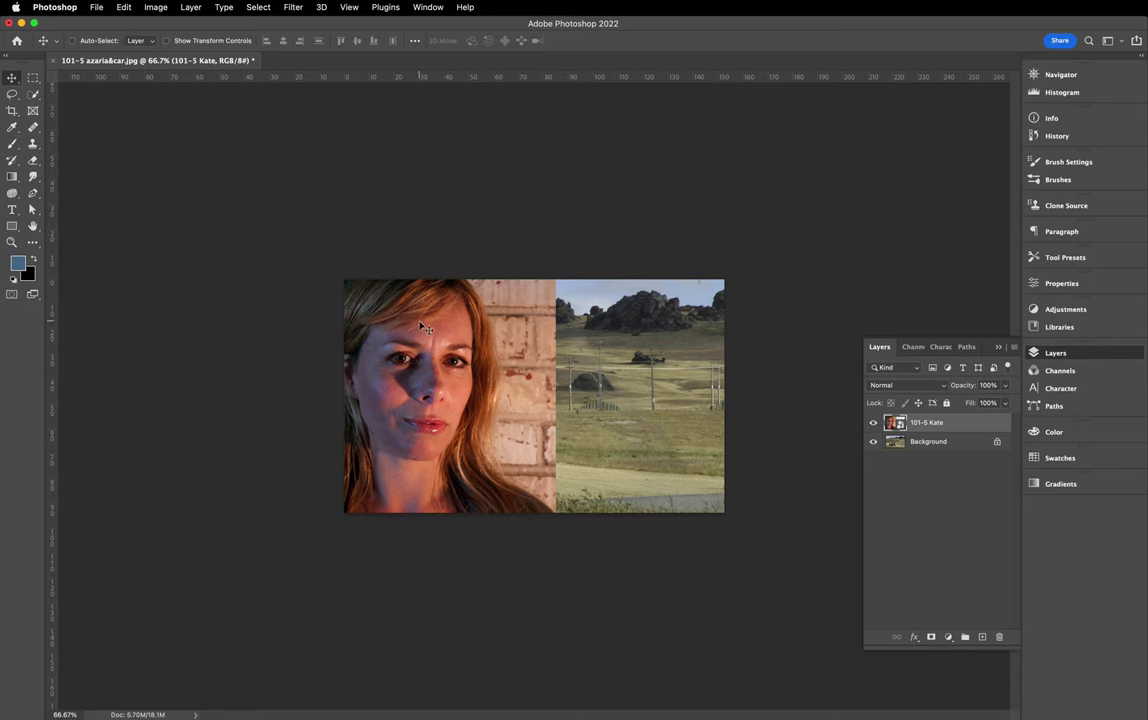
pyautogui.moveTo(405, 320); pyautogui.dragTo(424, 331)
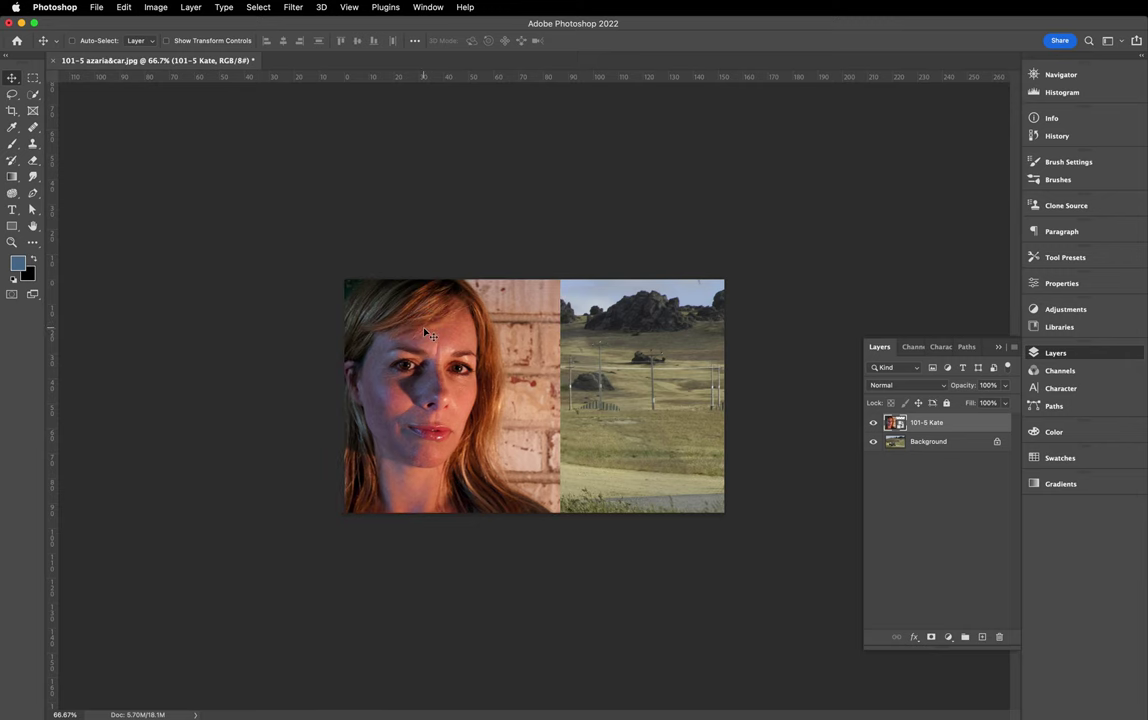
pyautogui.press('super+z')
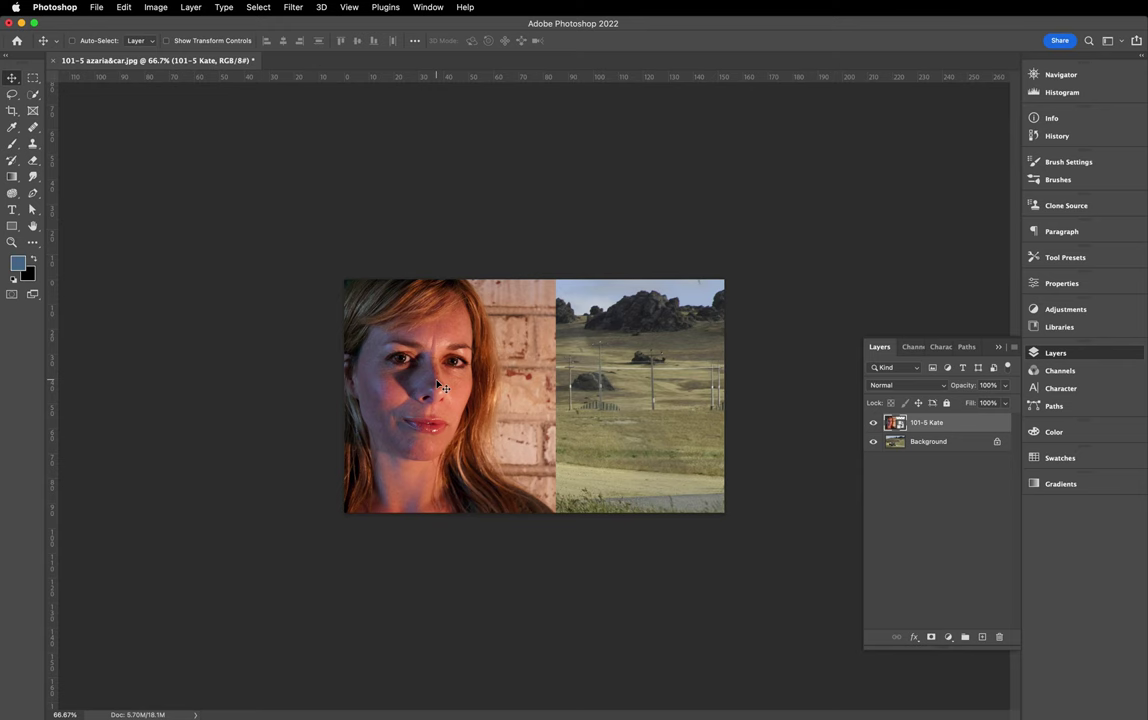
# Step: View the composite at 100% and open the portrait layer in the Select and Mask workspace
pyautogui.press('super+1')
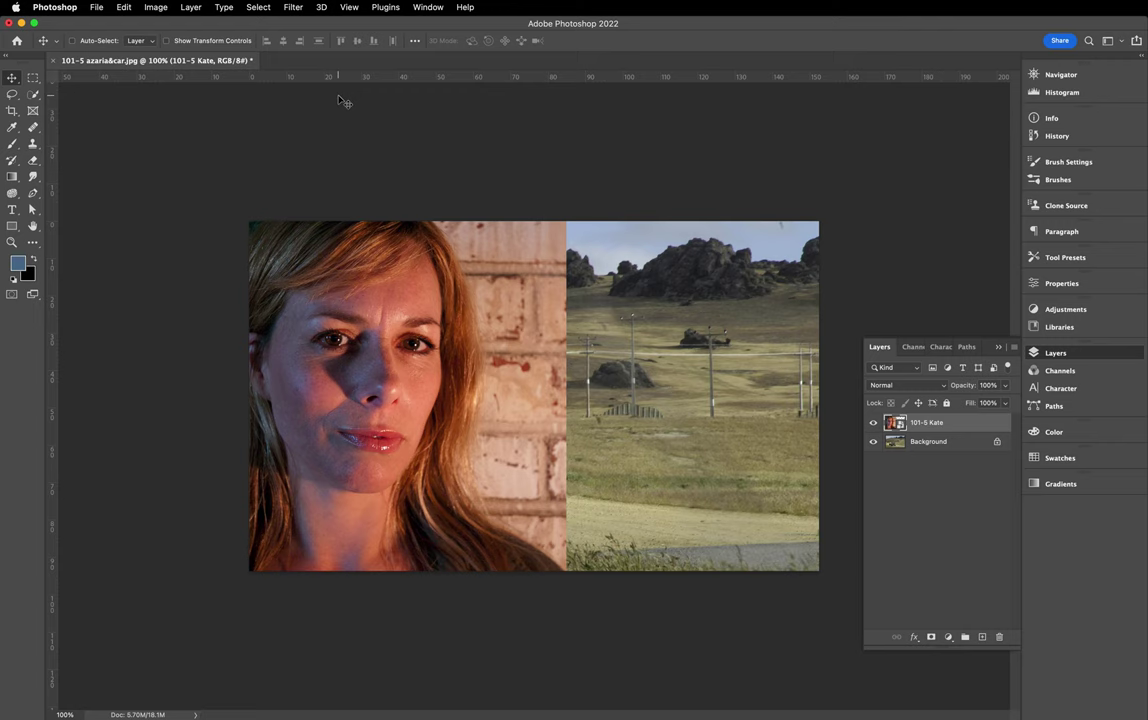
pyautogui.click(258, 8)
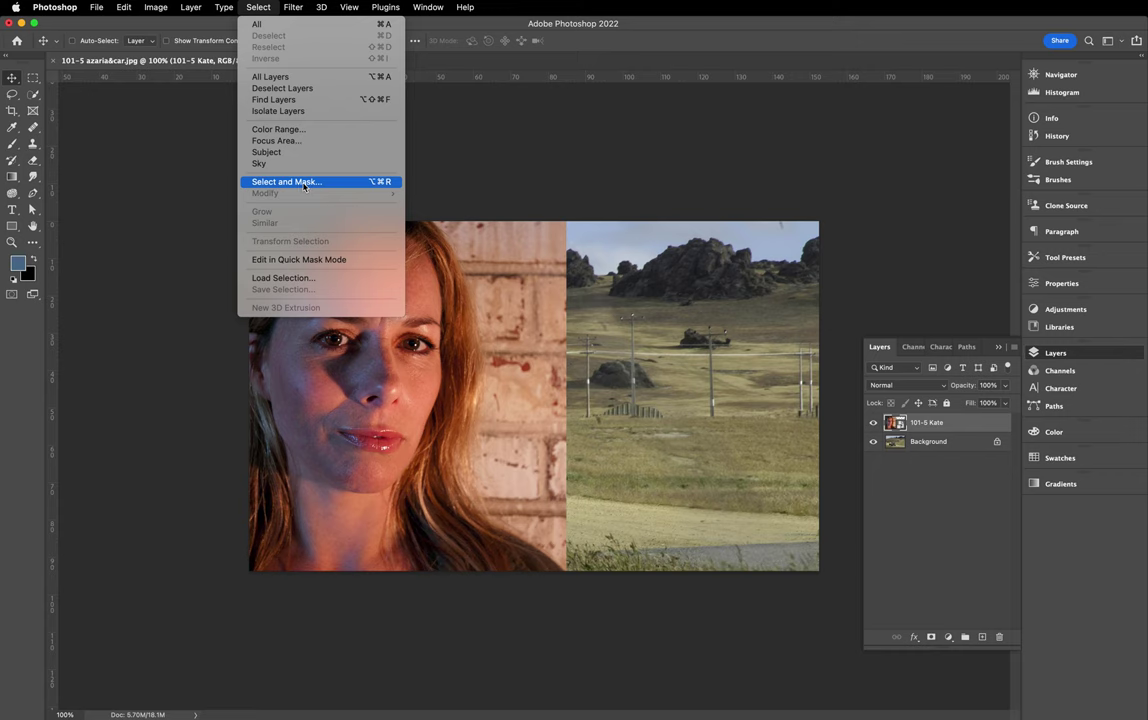
pyautogui.click(228, 10)
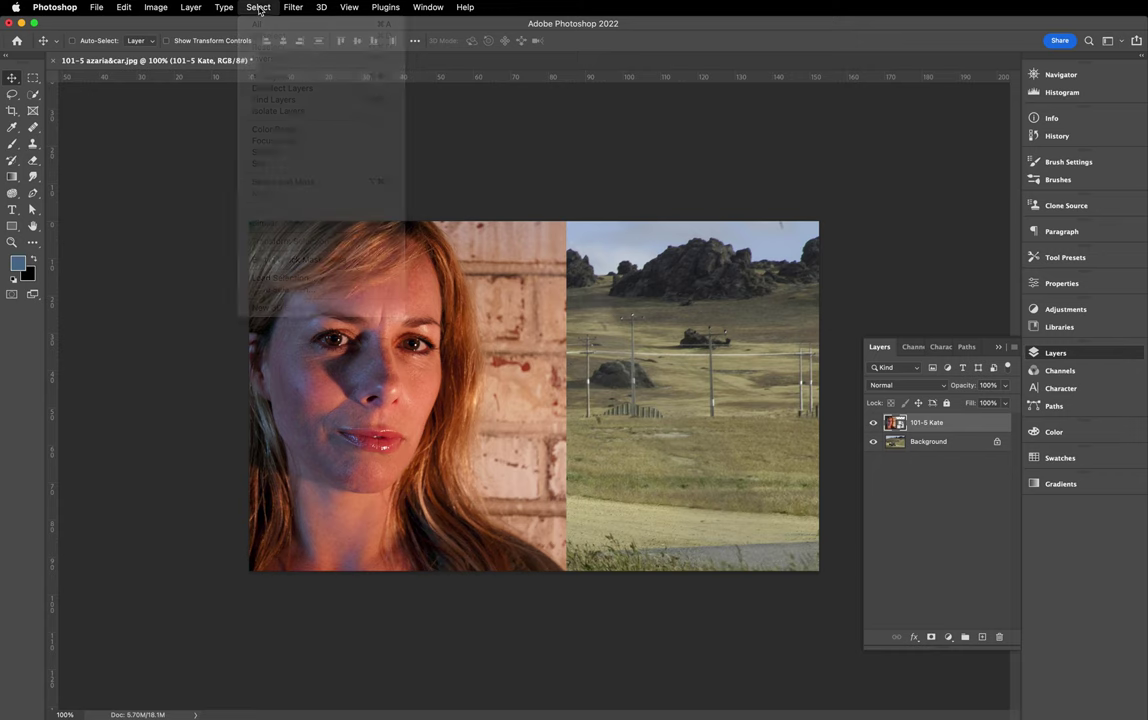
pyautogui.click(33, 80)
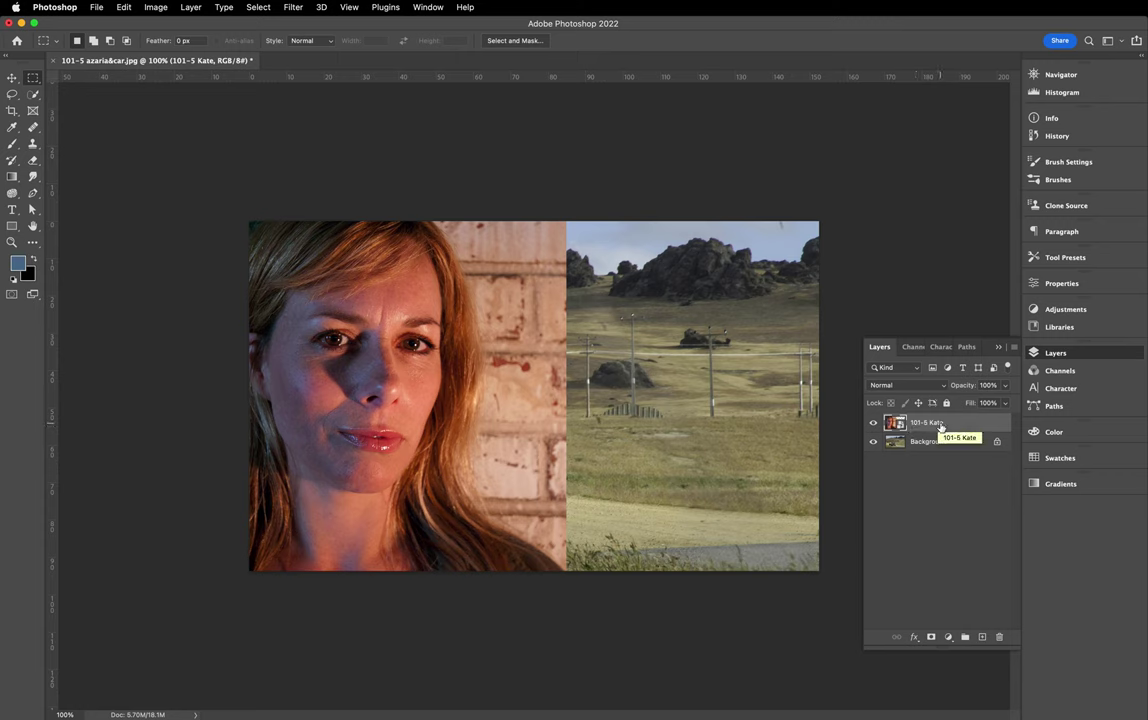
pyautogui.click(515, 41)
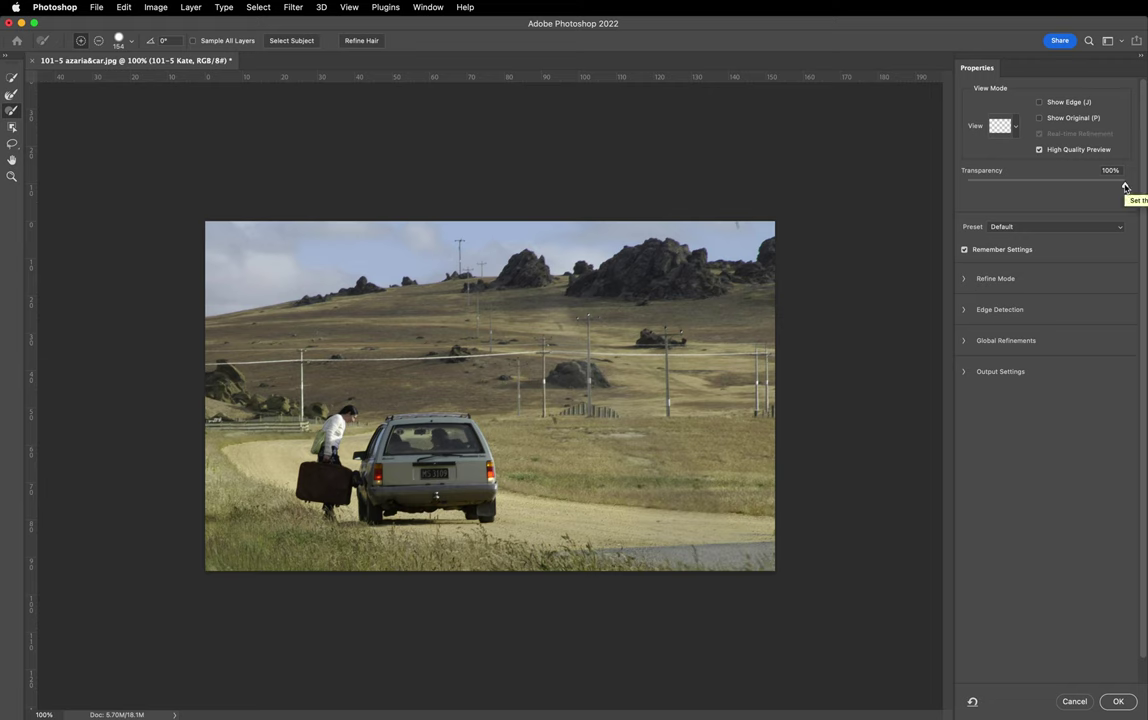
# Step: Set the Onion Skin preview to 41% transparency and select the portrait's subject automatically
pyautogui.moveTo(1125, 187); pyautogui.dragTo(1033, 189)
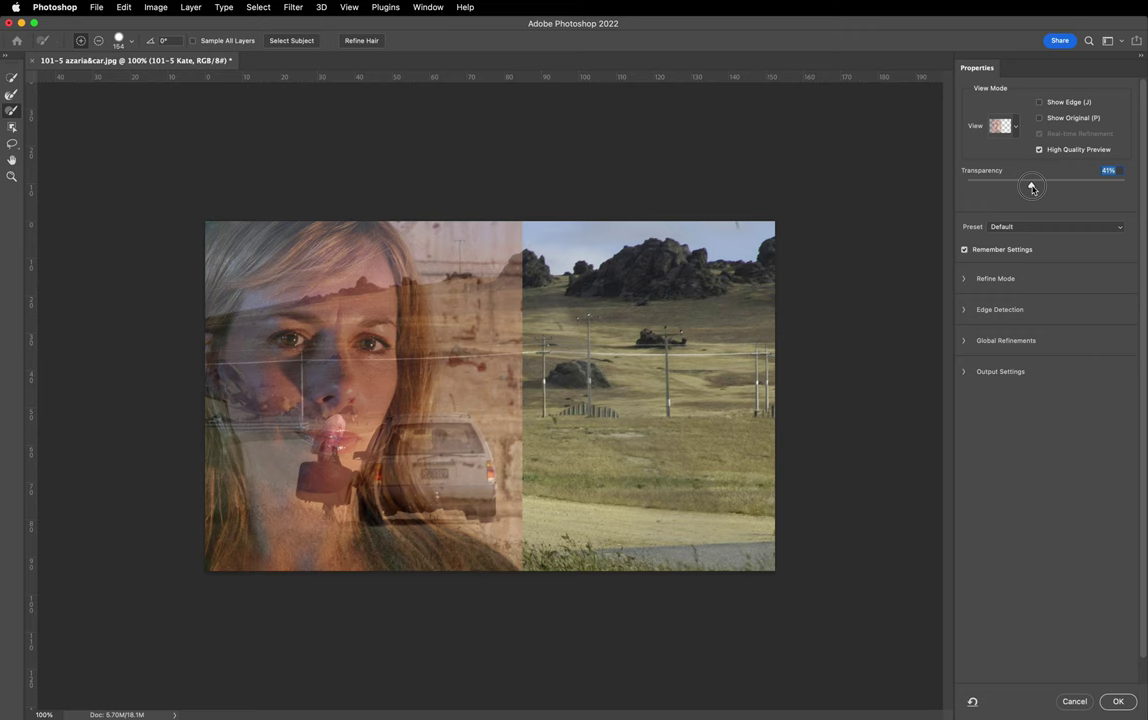
pyautogui.click(1016, 127)
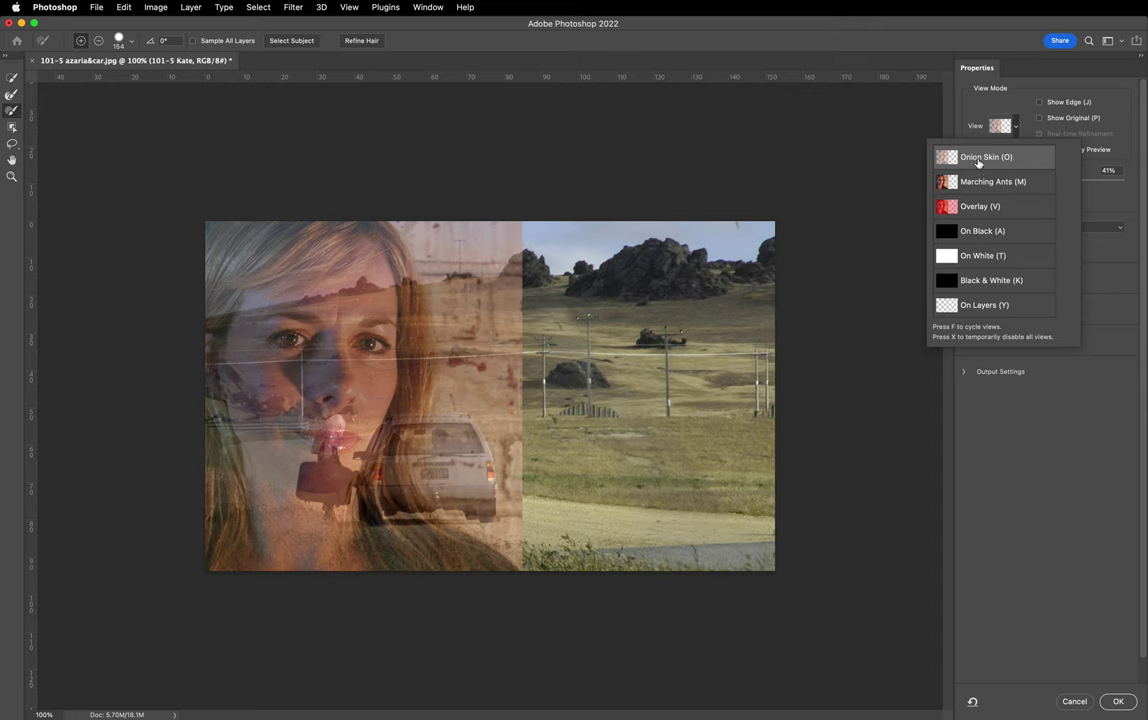
pyautogui.click(1004, 162)
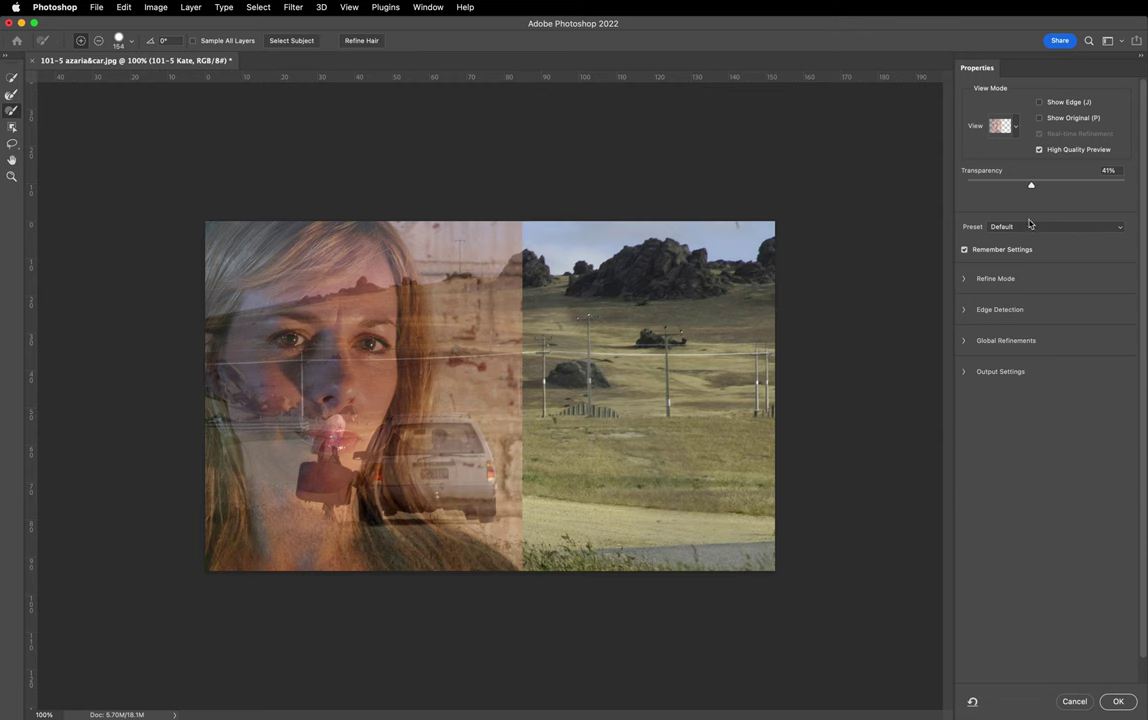
pyautogui.click(295, 42)
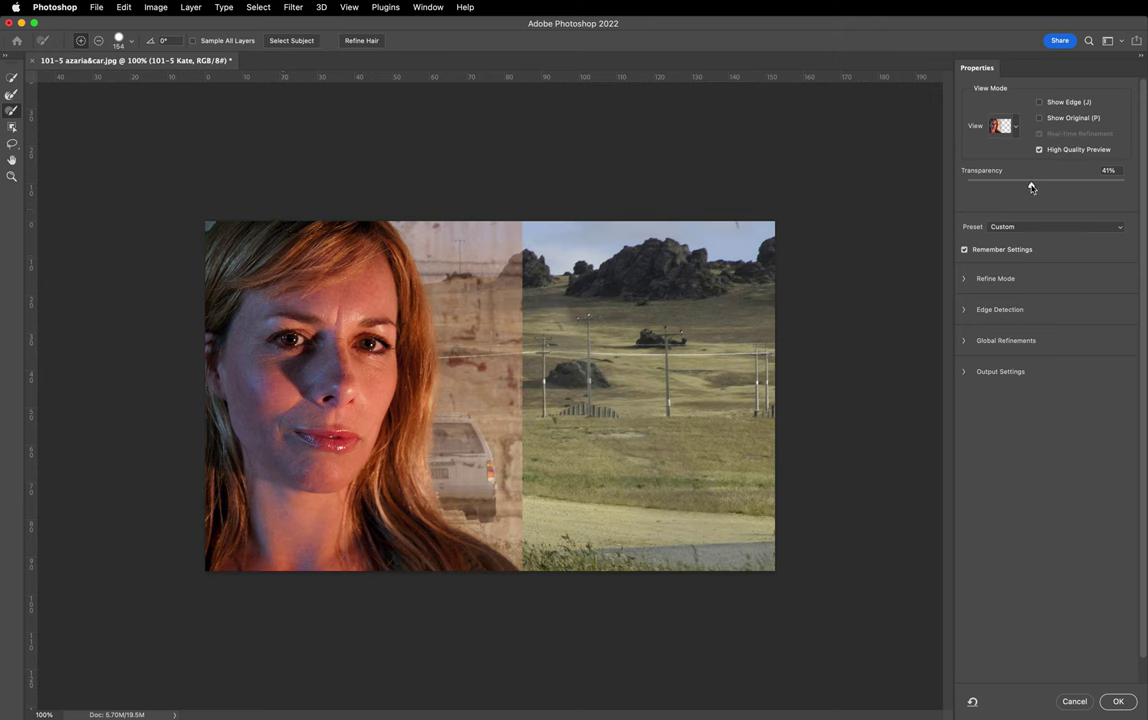
# Step: Set the Onion Skin preview's transparency to 50%
pyautogui.moveTo(1030, 185)
pyautogui.mouseDown()
pyautogui.moveTo(1005, 186)
pyautogui.moveTo(1071, 186)
pyautogui.moveTo(992, 185)
pyautogui.moveTo(1048, 185)
pyautogui.moveTo(1029, 186)
pyautogui.mouseUp()
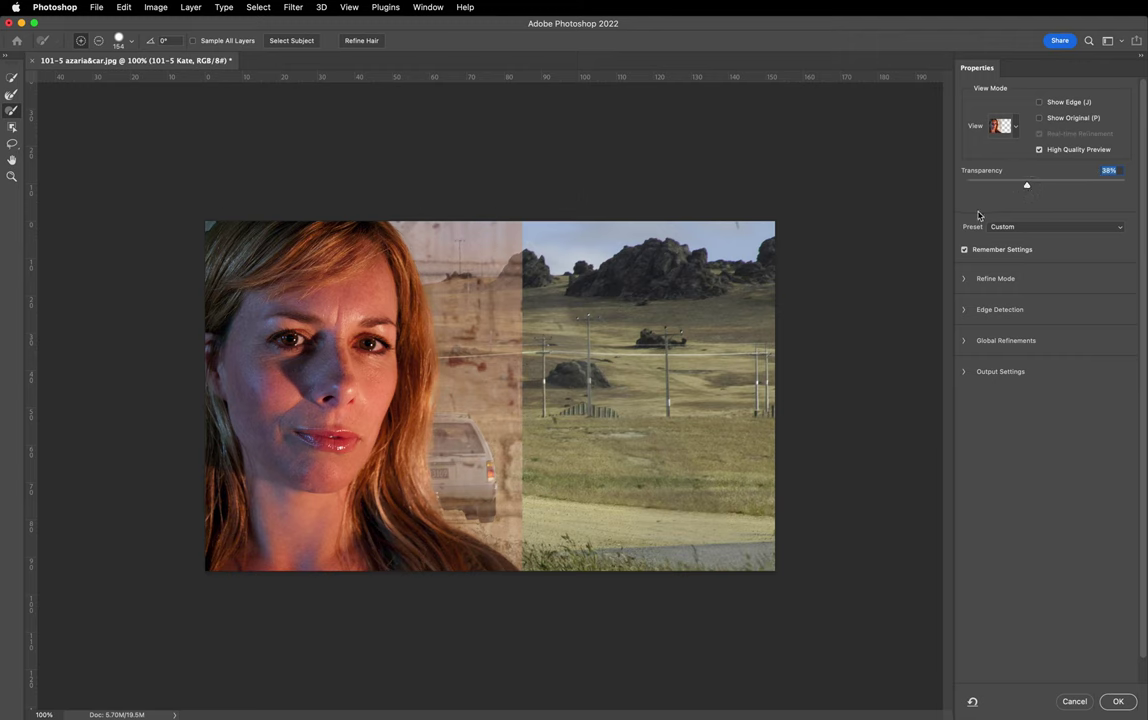
pyautogui.click(1015, 127)
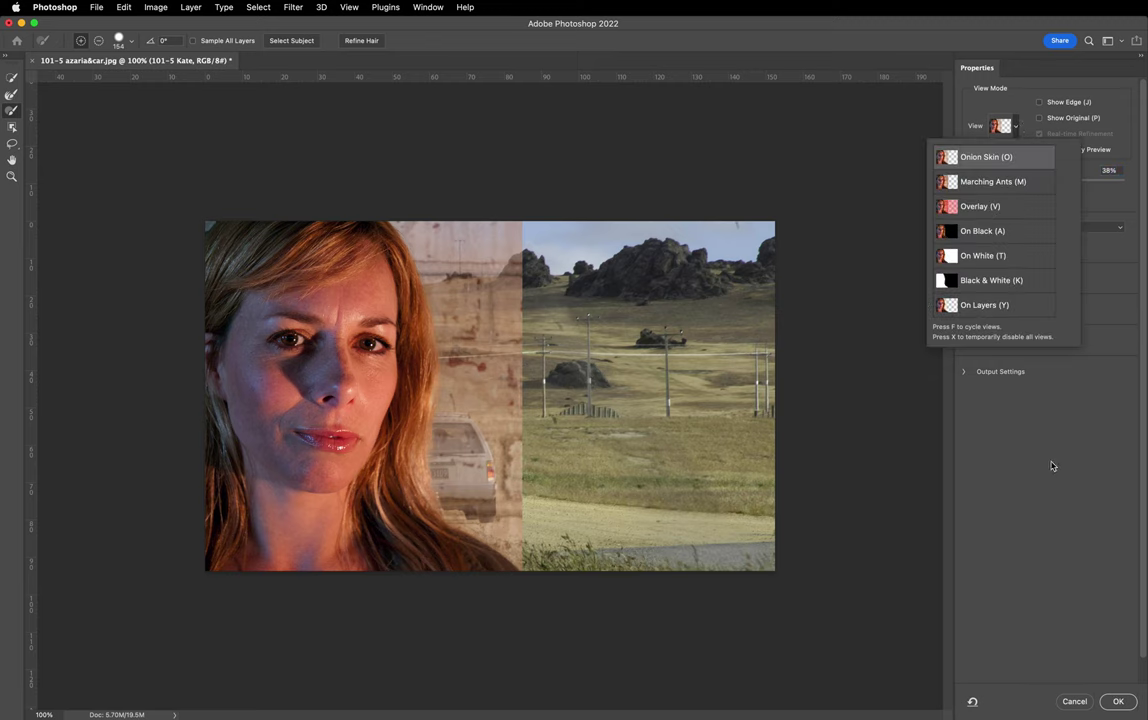
pyautogui.click(974, 333)
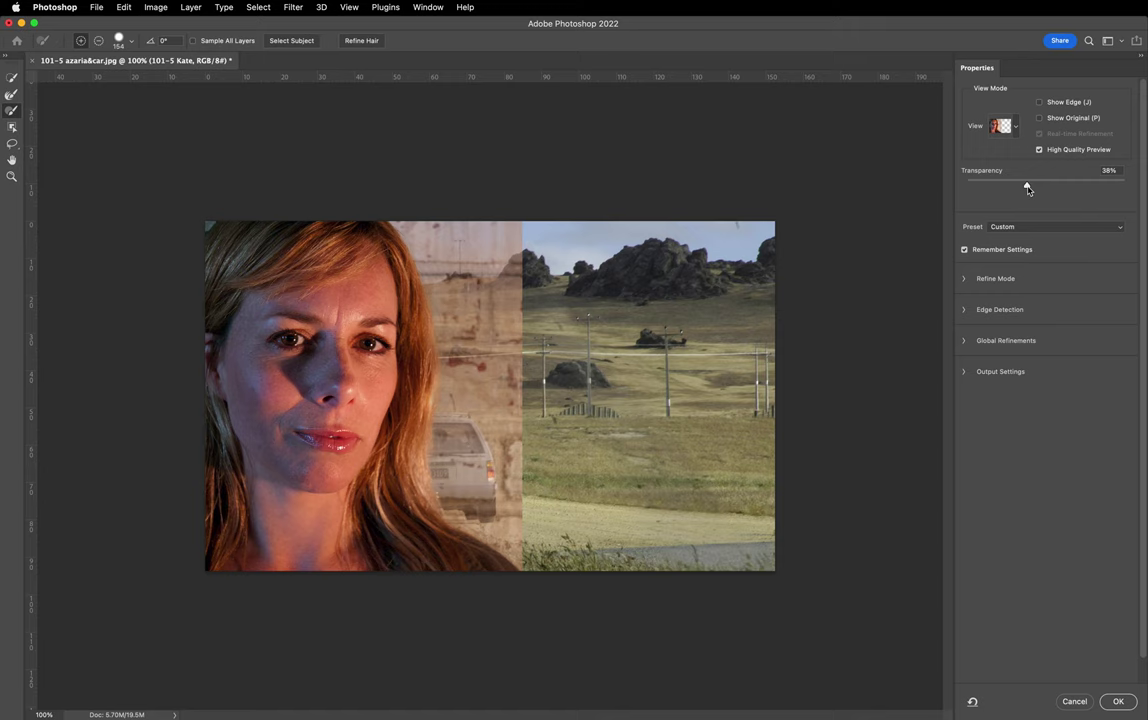
pyautogui.moveTo(1027, 188)
pyautogui.mouseDown()
pyautogui.moveTo(994, 188)
pyautogui.moveTo(1047, 192)
pyautogui.mouseUp()
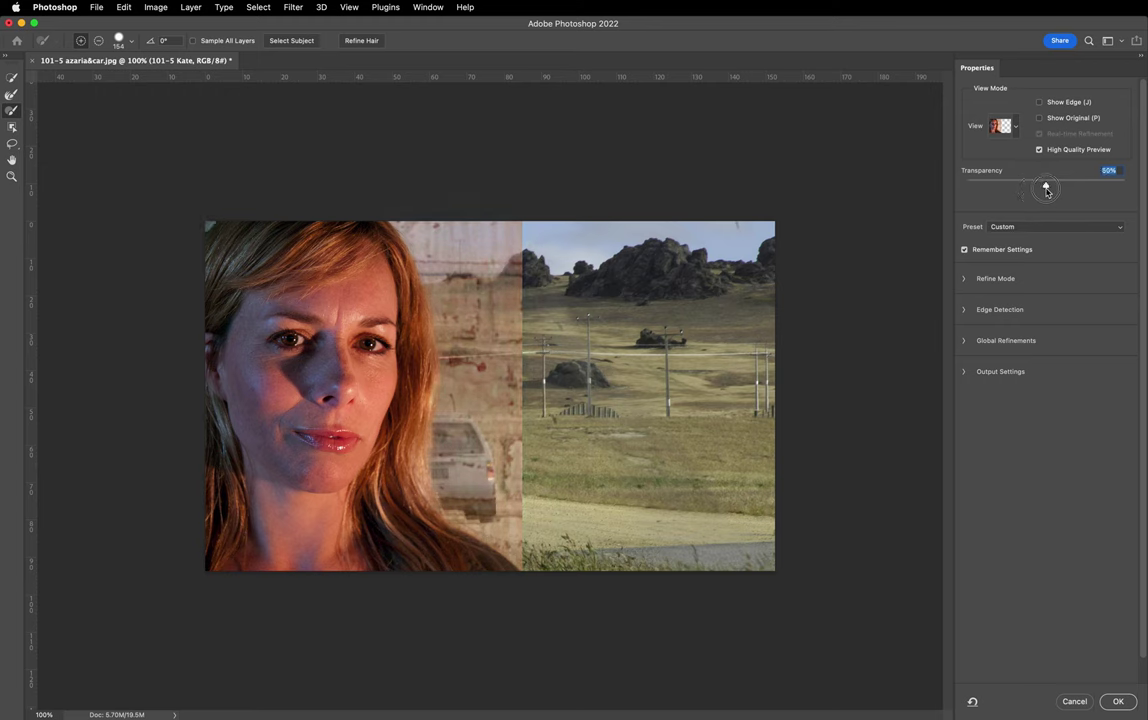
# Step: Preview the subject selection as Marching Ants and as a red Overlay at 45% opacity
pyautogui.click(1005, 126)
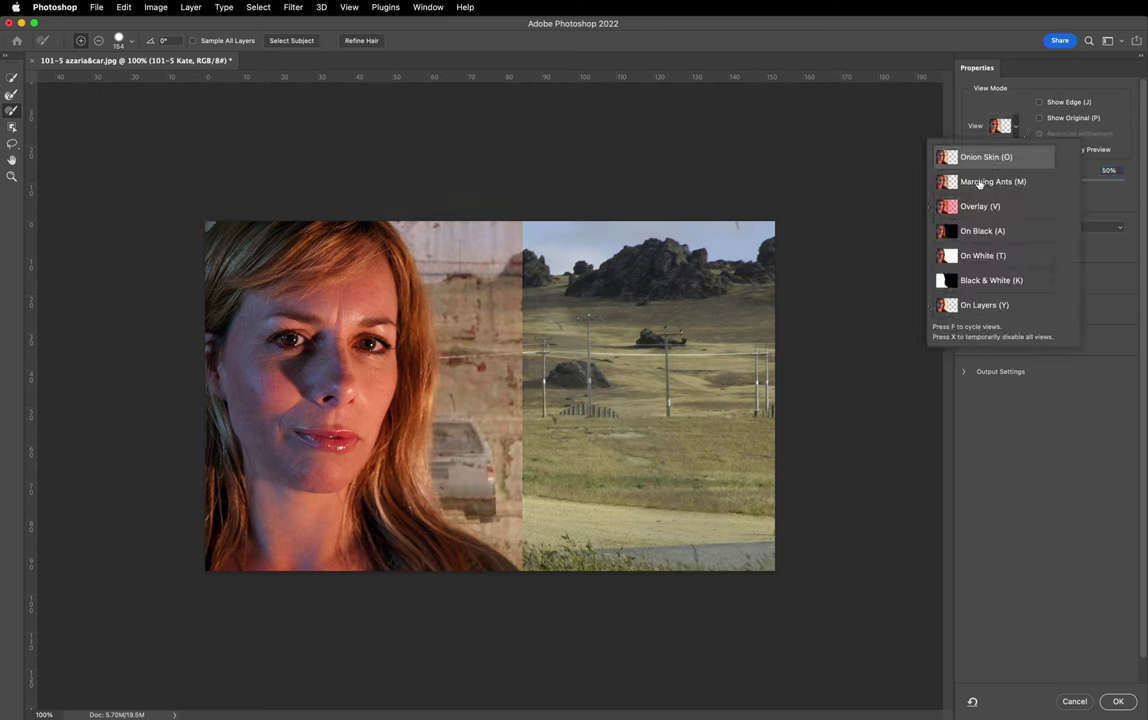
pyautogui.click(979, 183)
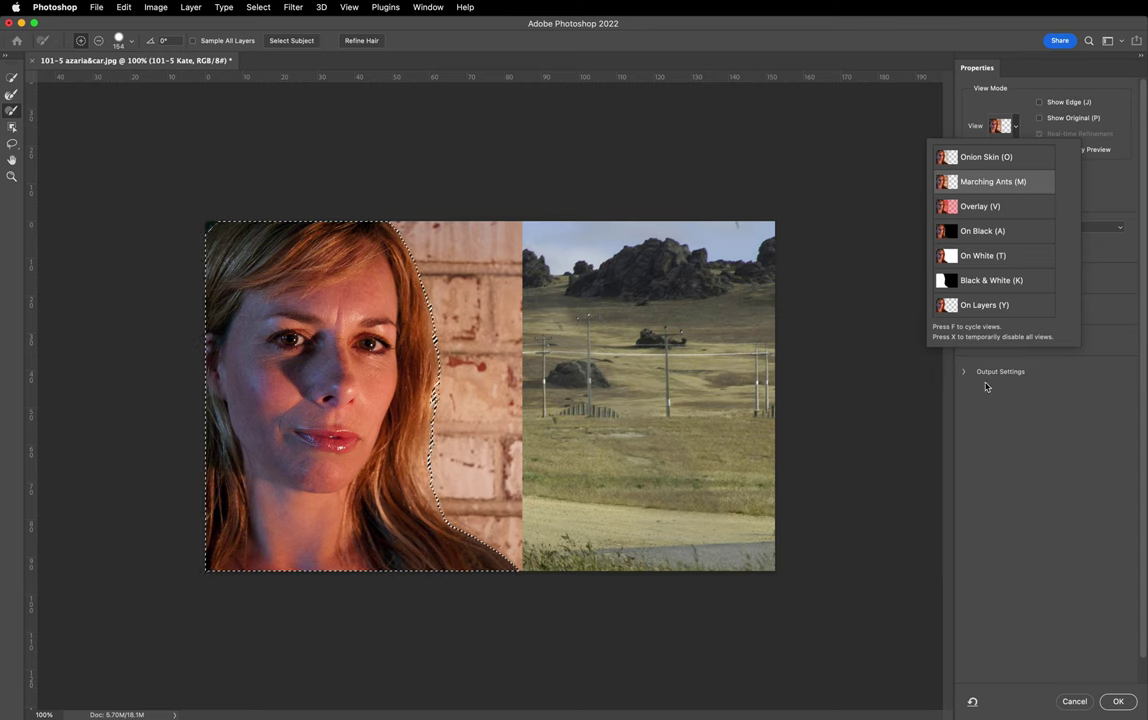
pyautogui.click(995, 210)
pyautogui.click(945, 414)
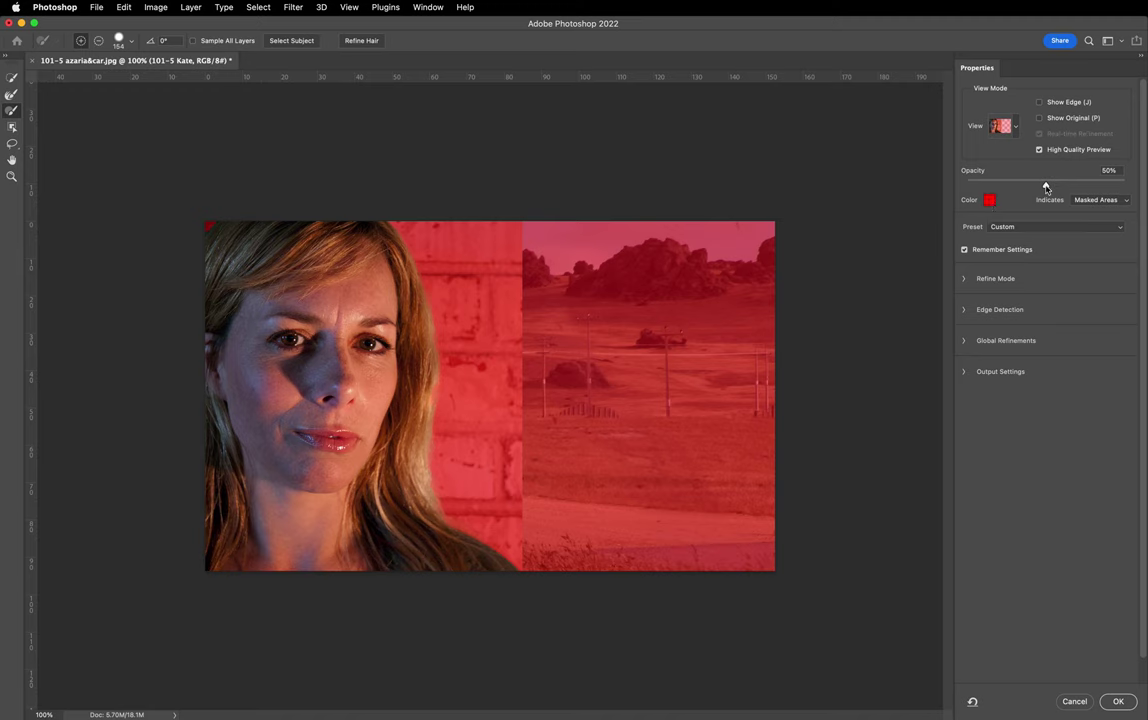
pyautogui.moveTo(1046, 188)
pyautogui.mouseDown()
pyautogui.moveTo(989, 187)
pyautogui.moveTo(1140, 190)
pyautogui.moveTo(1038, 184)
pyautogui.mouseUp()
# Step: Preview the cut-out portrait On Black and On White, each at 100% opacity, to examine the hair edge
pyautogui.click(1015, 127)
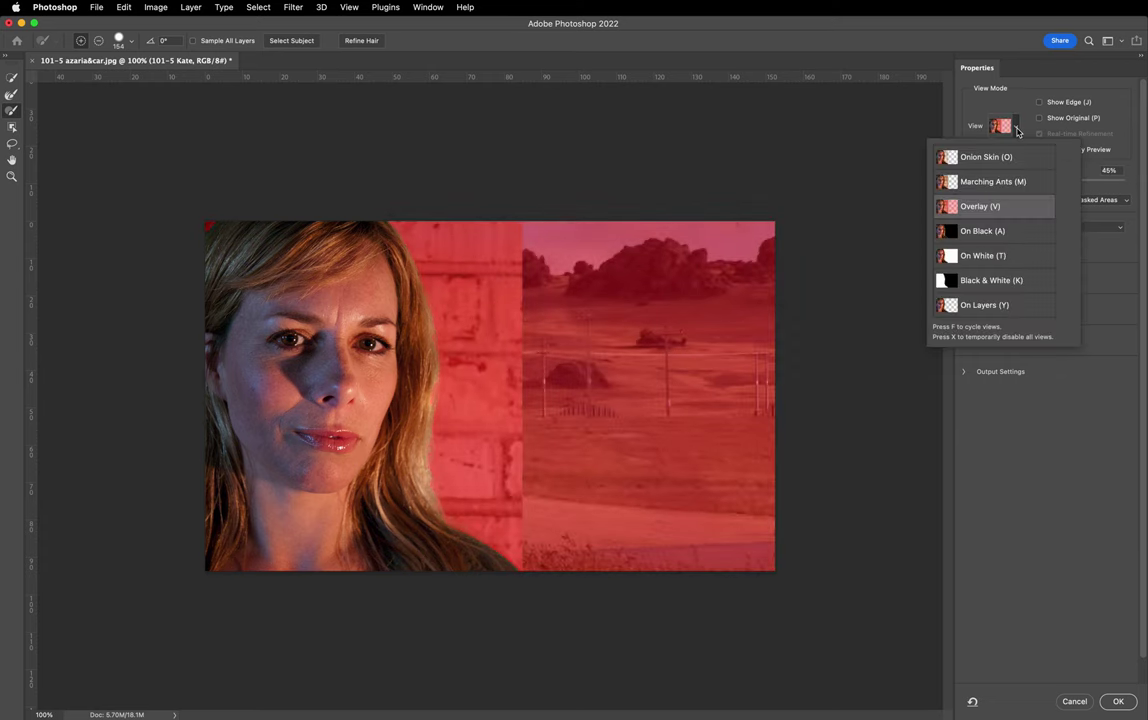
pyautogui.click(968, 231)
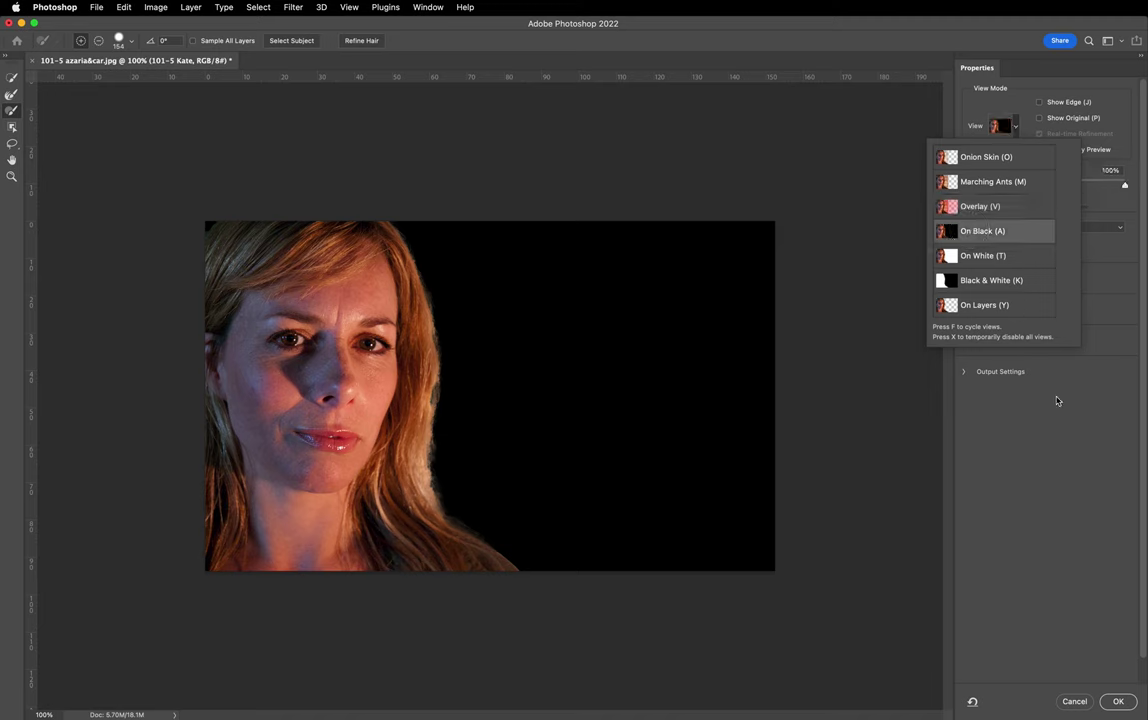
pyautogui.click(953, 360)
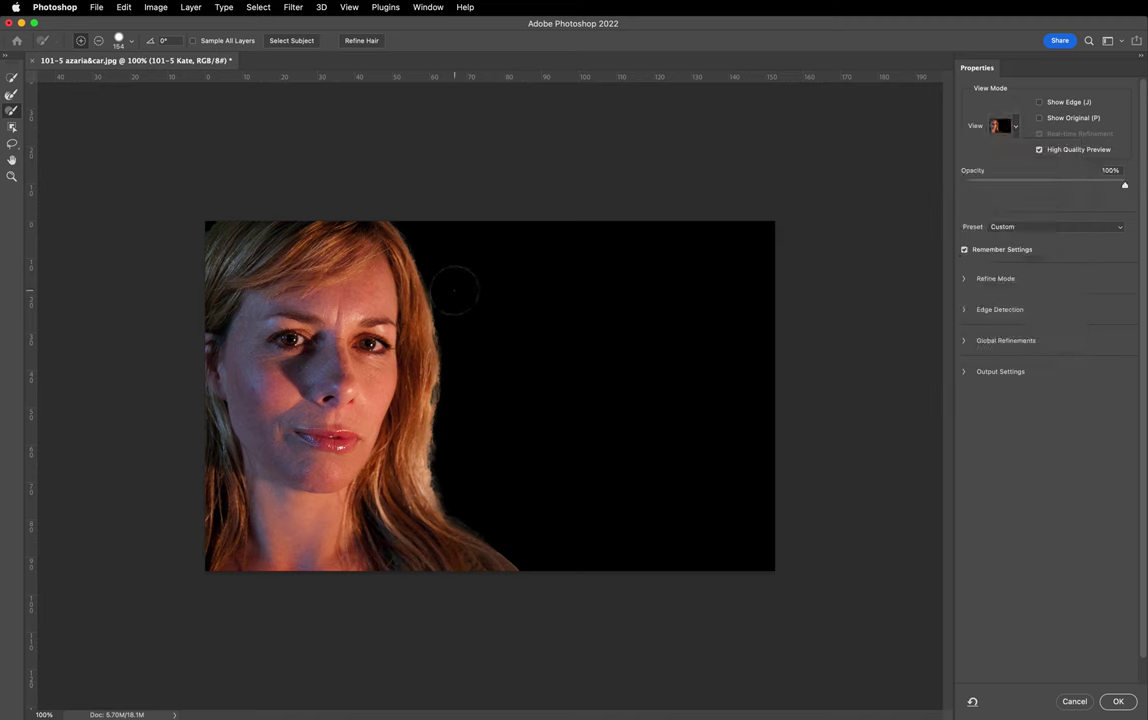
pyautogui.moveTo(371, 245)
pyautogui.mouseDown()
pyautogui.moveTo(385, 262)
pyautogui.moveTo(378, 330)
pyautogui.moveTo(395, 468)
pyautogui.moveTo(492, 570)
pyautogui.moveTo(370, 445)
pyautogui.moveTo(385, 235)
pyautogui.mouseUp()
pyautogui.moveTo(1123, 186)
pyautogui.mouseDown()
pyautogui.moveTo(1063, 184)
pyautogui.moveTo(1124, 185)
pyautogui.mouseUp()
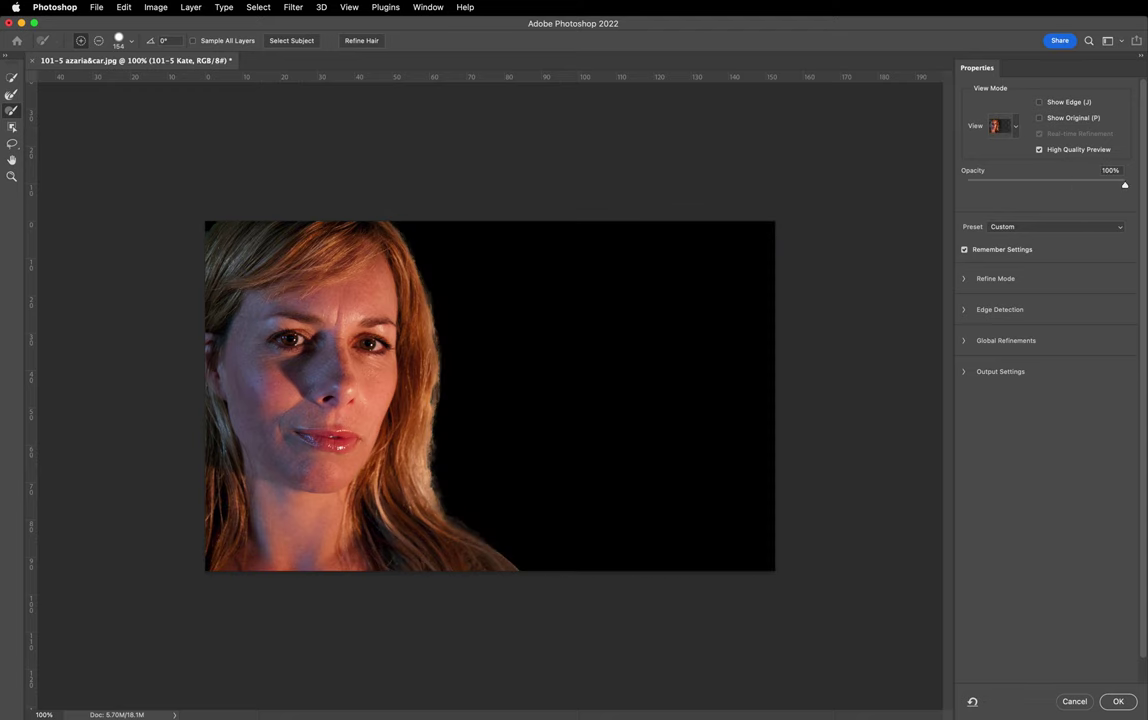
pyautogui.click(1017, 127)
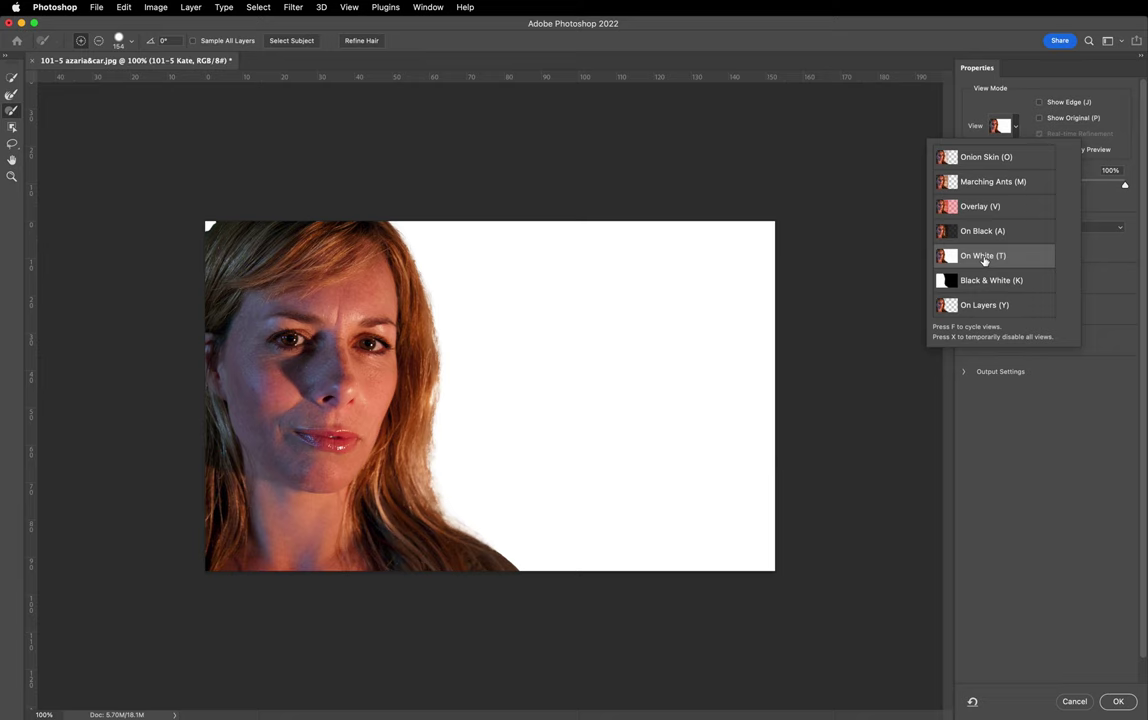
pyautogui.click(1122, 187)
pyautogui.moveTo(1122, 187)
pyautogui.mouseDown()
pyautogui.moveTo(1071, 184)
pyautogui.moveTo(1139, 187)
pyautogui.mouseUp()
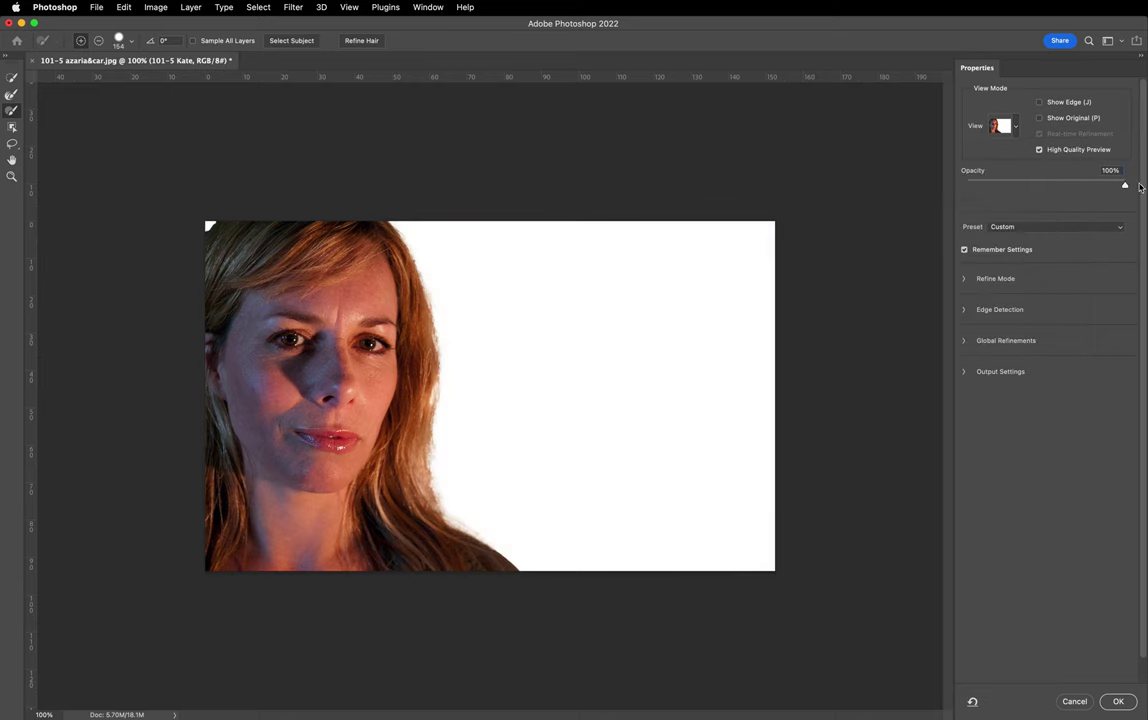
# Step: Preview the subject mask in the Black & White and On Layers view modes
pyautogui.click(1010, 126)
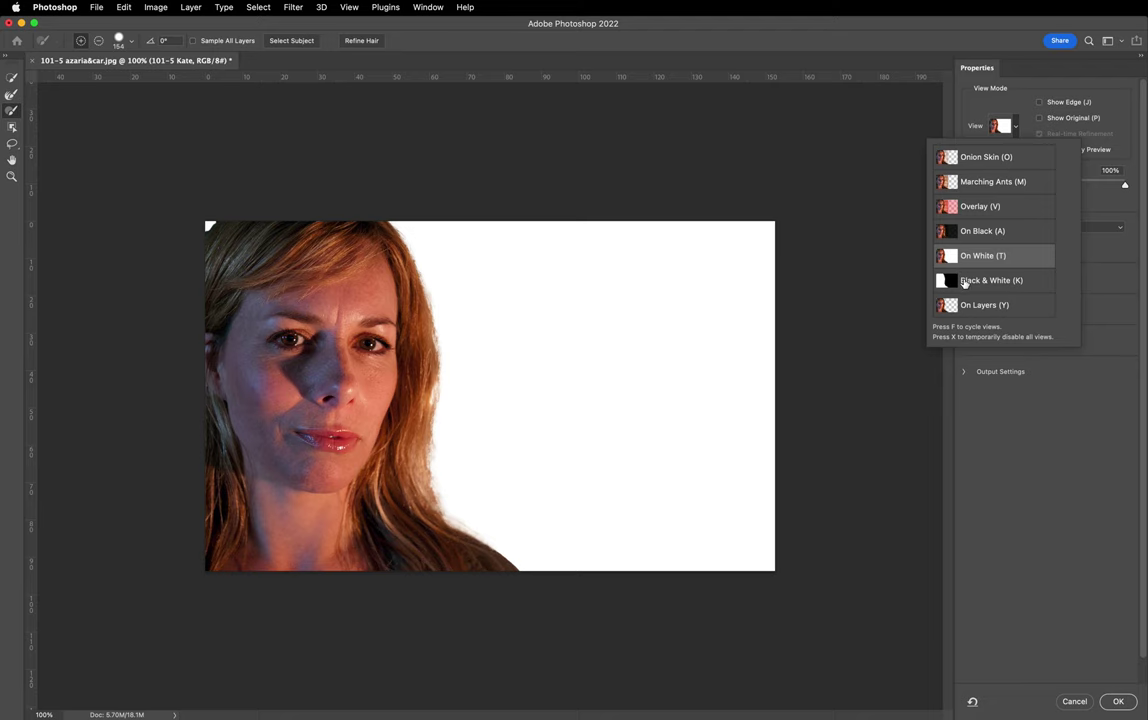
pyautogui.click(964, 281)
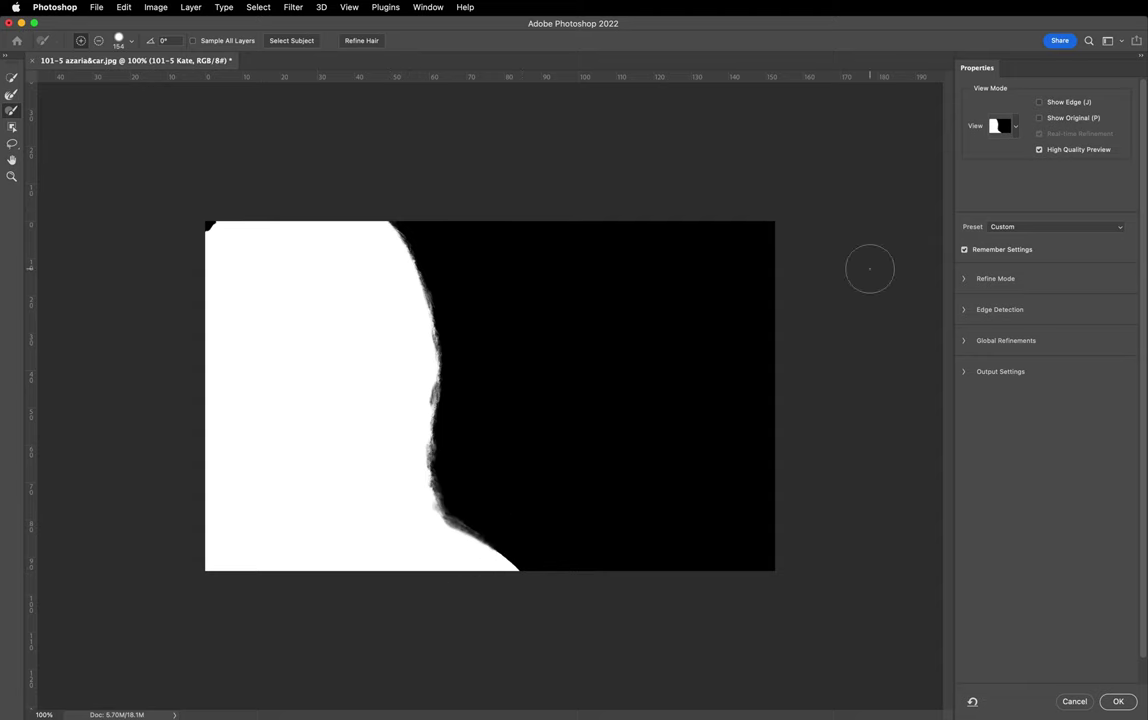
pyautogui.click(1017, 129)
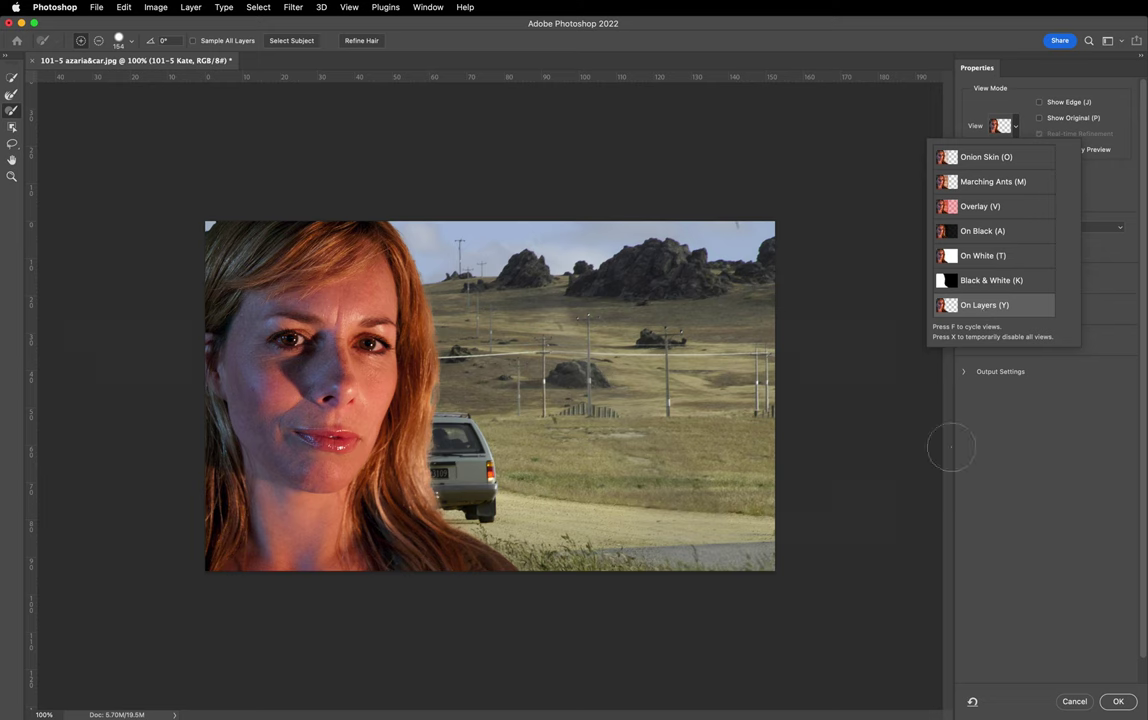
pyautogui.click(1016, 417)
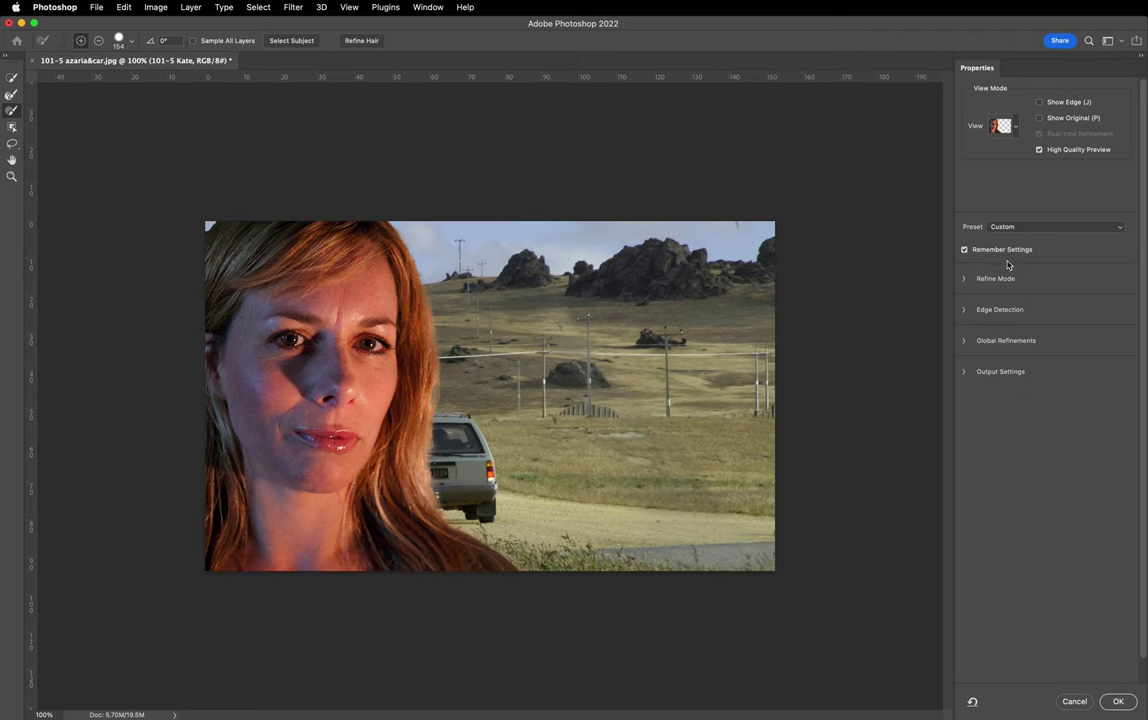
# Step: Return to the Onion Skin preview and add the outer hair edge to the selection with the Quick Selection tool at size 38
pyautogui.click(1016, 126)
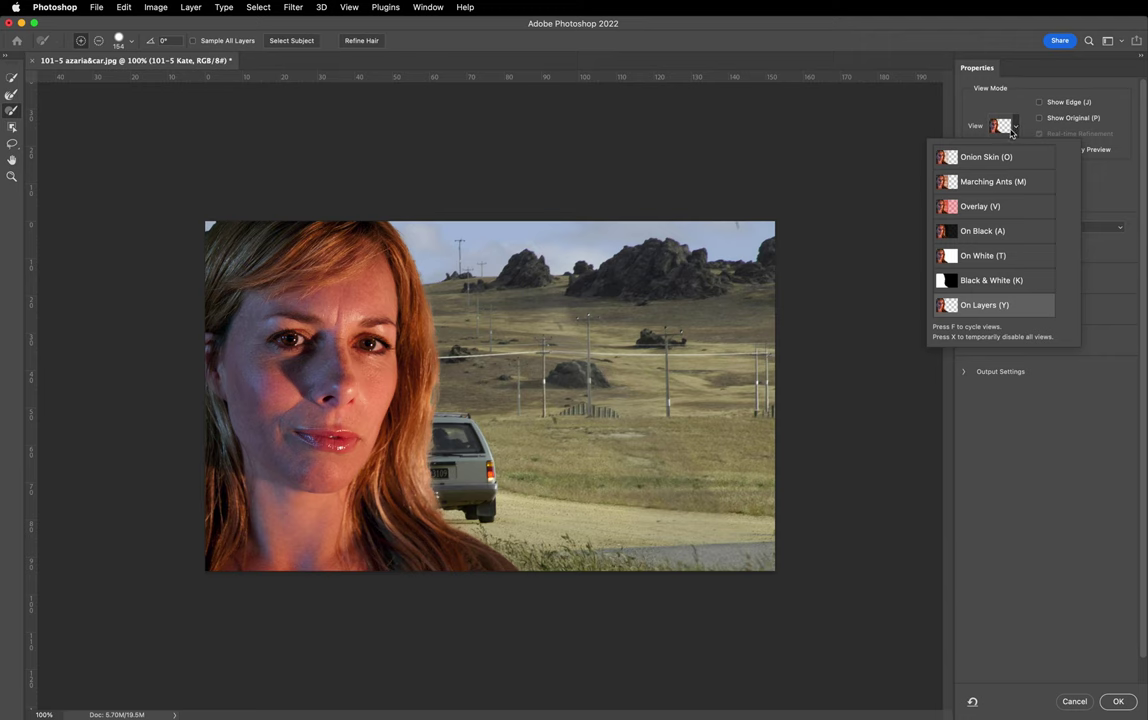
pyautogui.click(1089, 406)
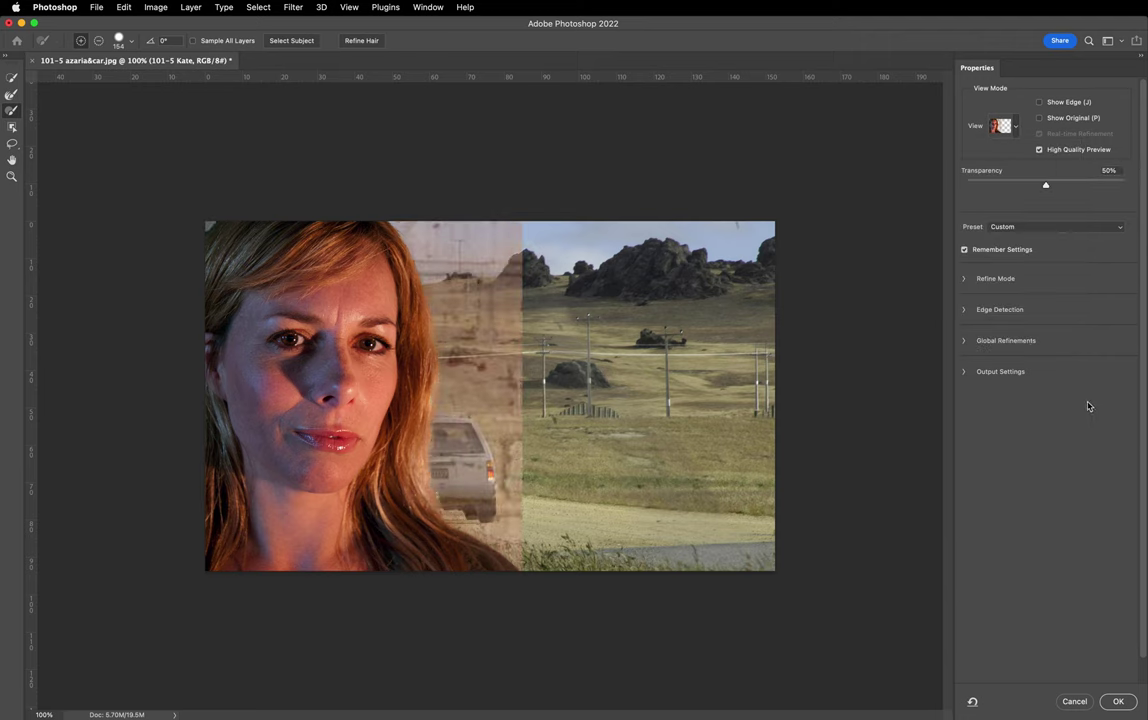
pyautogui.click(13, 78)
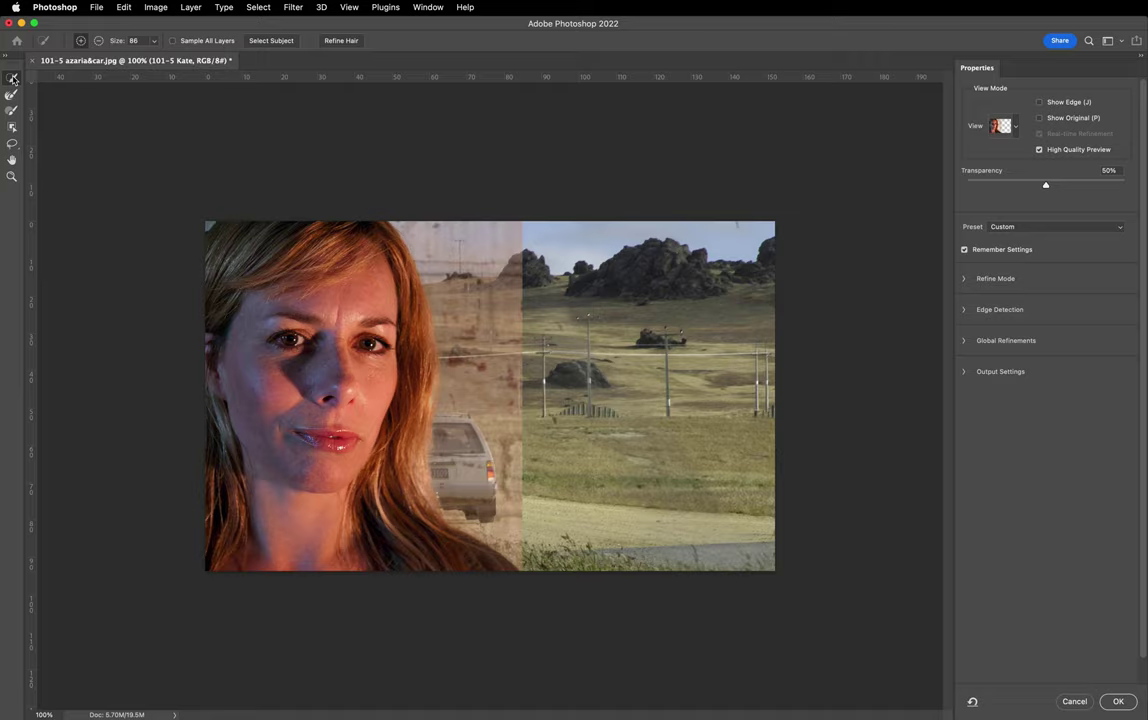
pyautogui.press('super+equal')
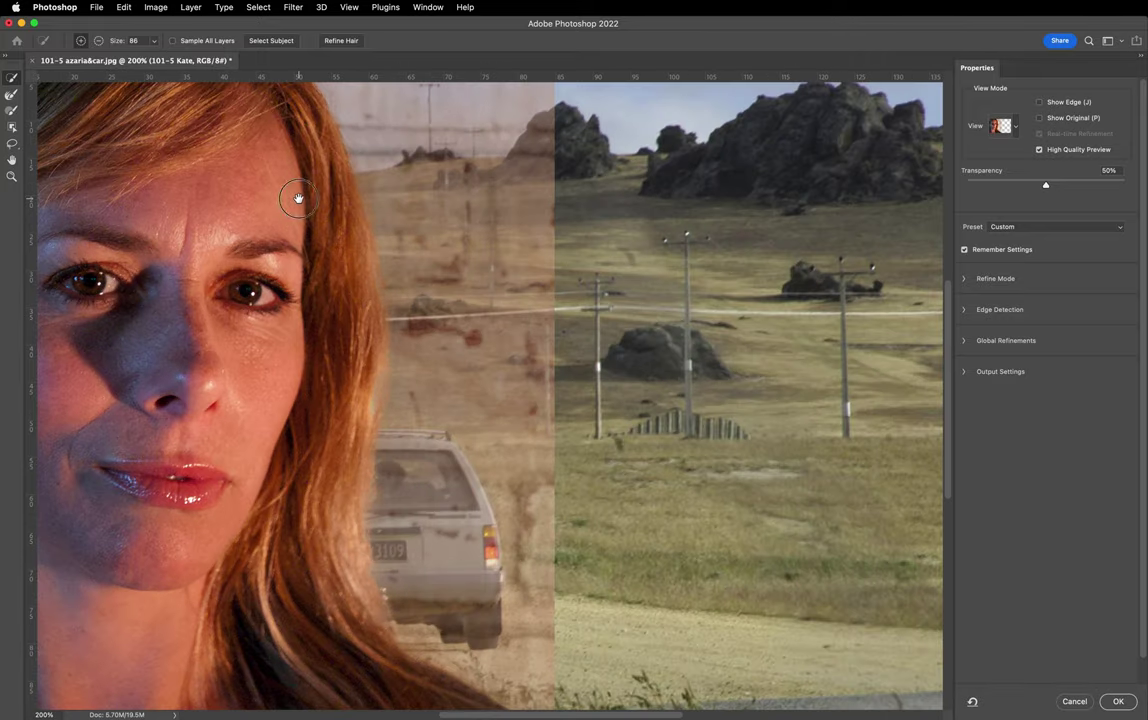
pyautogui.scroll(5, 350, 250)
pyautogui.hscroll(-5, 350, 250)
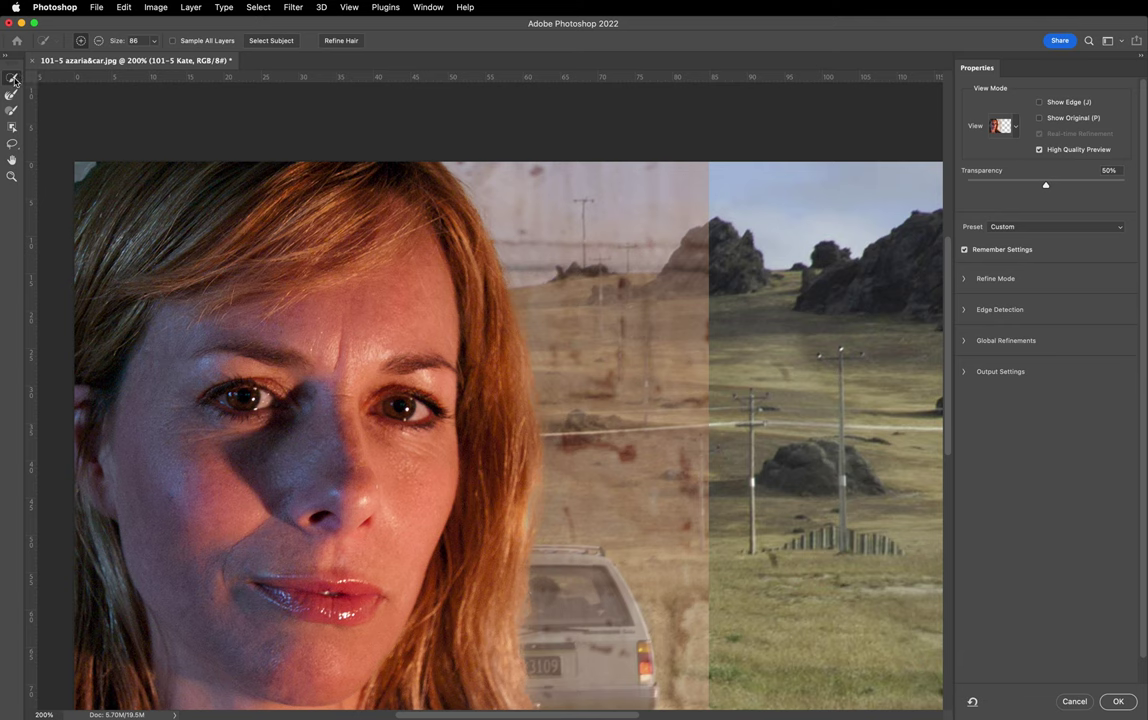
pyautogui.click(153, 41)
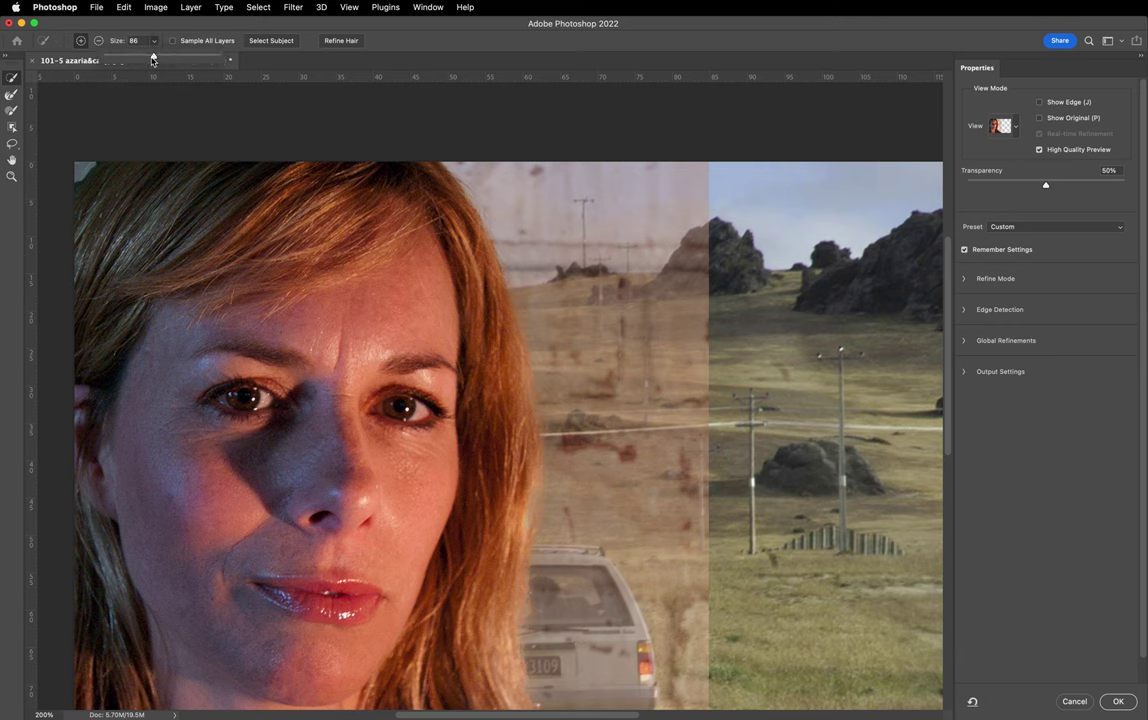
pyautogui.moveTo(153, 60); pyautogui.dragTo(127, 56)
pyautogui.click(155, 44)
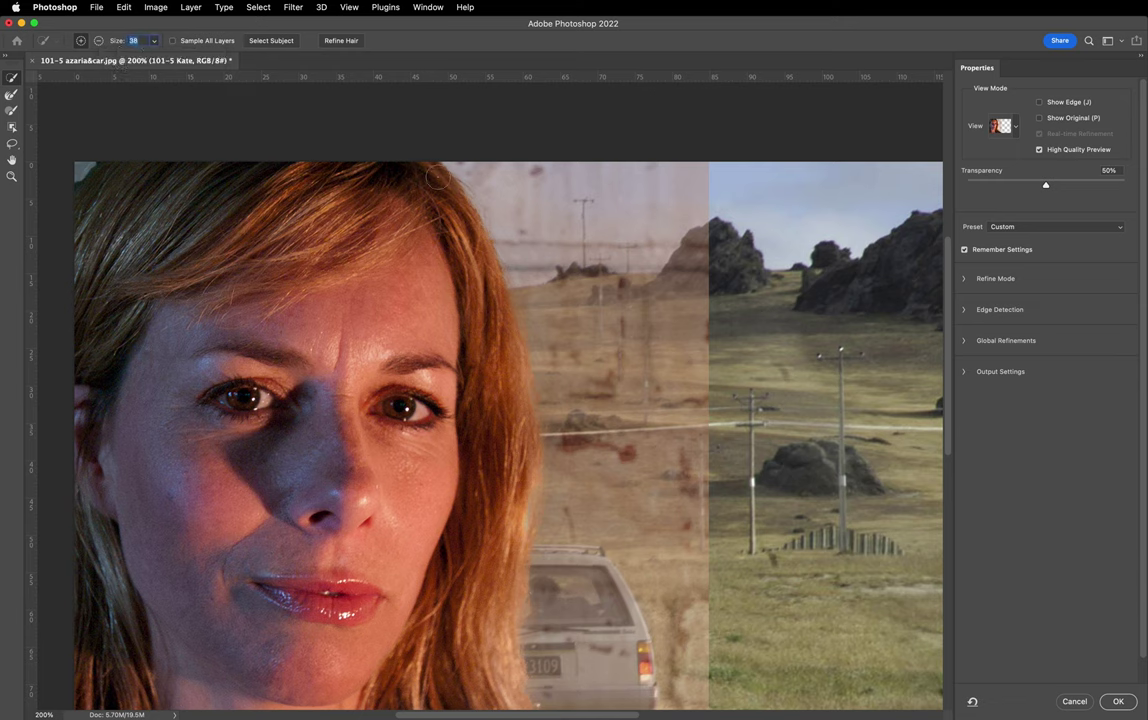
pyautogui.moveTo(395, 160)
pyautogui.mouseDown()
pyautogui.moveTo(475, 224)
pyautogui.moveTo(460, 280)
pyautogui.moveTo(522, 372)
pyautogui.moveTo(520, 515)
pyautogui.mouseUp()
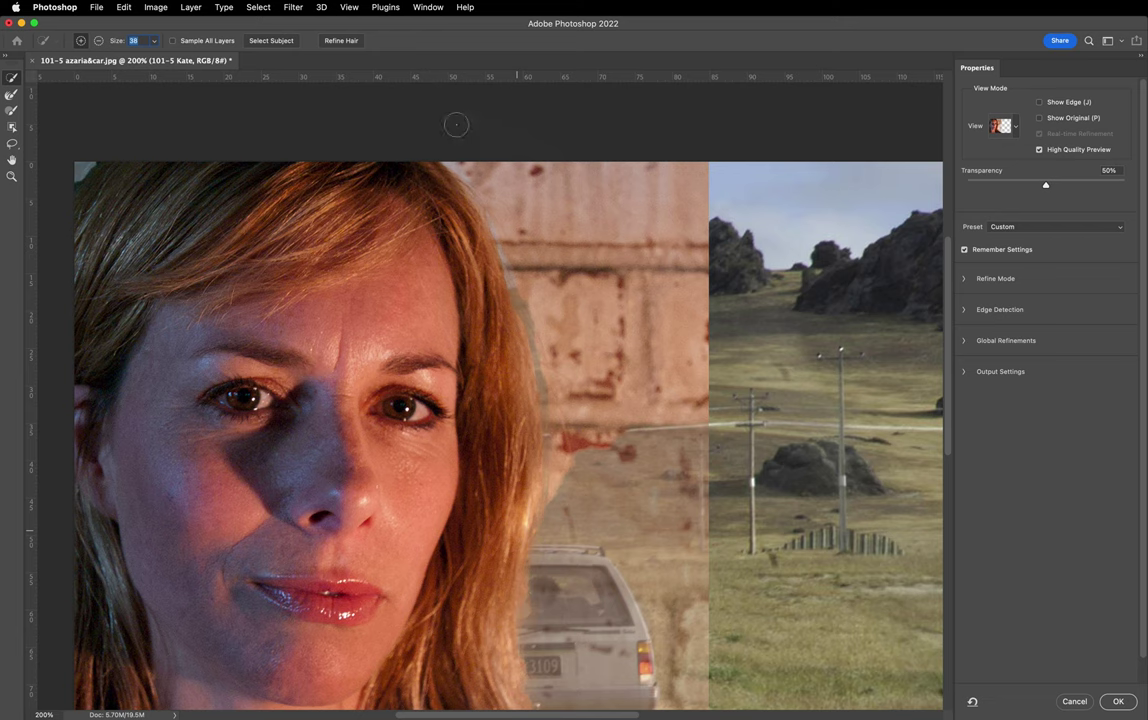
# Step: Subtract the leftover brick wall beside the hair from the selection and touch up the lower hair edge with the Quick Selection tool
pyautogui.click(82, 42)
pyautogui.moveTo(467, 155)
pyautogui.mouseDown()
pyautogui.moveTo(535, 160)
pyautogui.moveTo(585, 181)
pyautogui.mouseUp()
pyautogui.moveTo(670, 233)
pyautogui.mouseDown()
pyautogui.moveTo(698, 376)
pyautogui.moveTo(689, 449)
pyautogui.mouseUp()
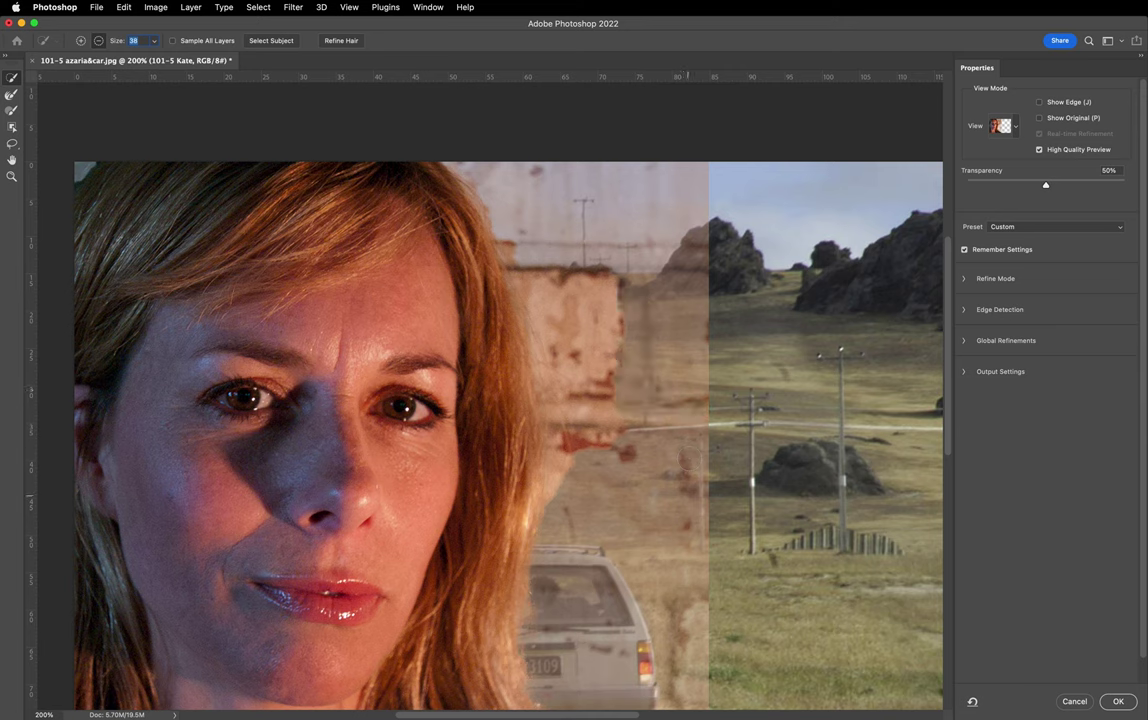
pyautogui.moveTo(545, 385)
pyautogui.mouseDown()
pyautogui.moveTo(545, 260)
pyautogui.moveTo(552, 272)
pyautogui.moveTo(522, 241)
pyautogui.moveTo(564, 505)
pyautogui.mouseUp()
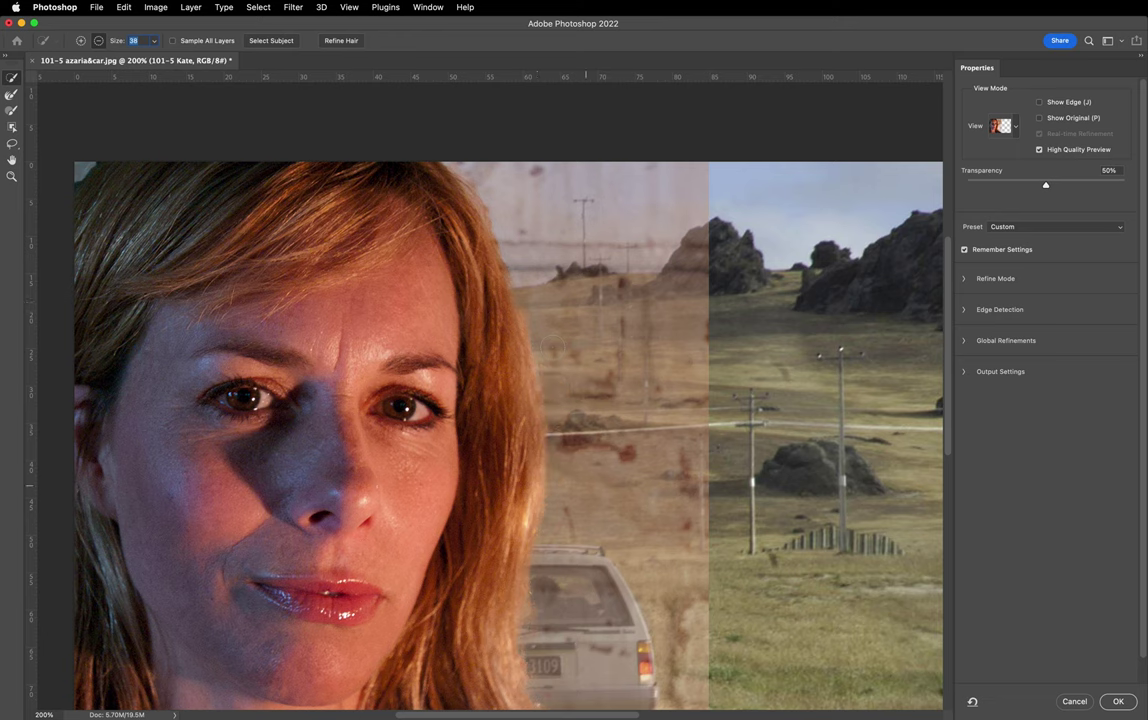
pyautogui.moveTo(548, 593)
pyautogui.mouseDown()
pyautogui.moveTo(544, 615)
pyautogui.moveTo(537, 467)
pyautogui.moveTo(489, 527)
pyautogui.moveTo(498, 556)
pyautogui.moveTo(500, 411)
pyautogui.moveTo(512, 395)
pyautogui.mouseUp()
pyautogui.moveTo(505, 463); pyautogui.dragTo(551, 630)
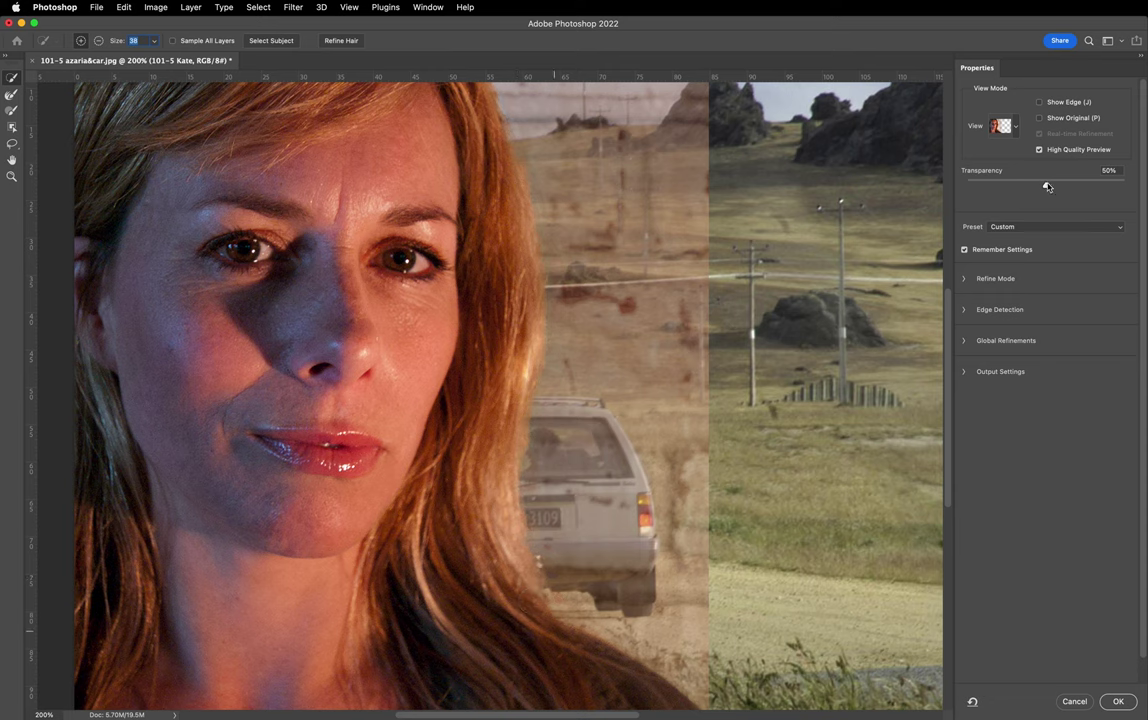
# Step: Set the Onion Skin transparency to 0% and ready the Brush tool at a size of 64 px
pyautogui.moveTo(1047, 188); pyautogui.dragTo(957, 185)
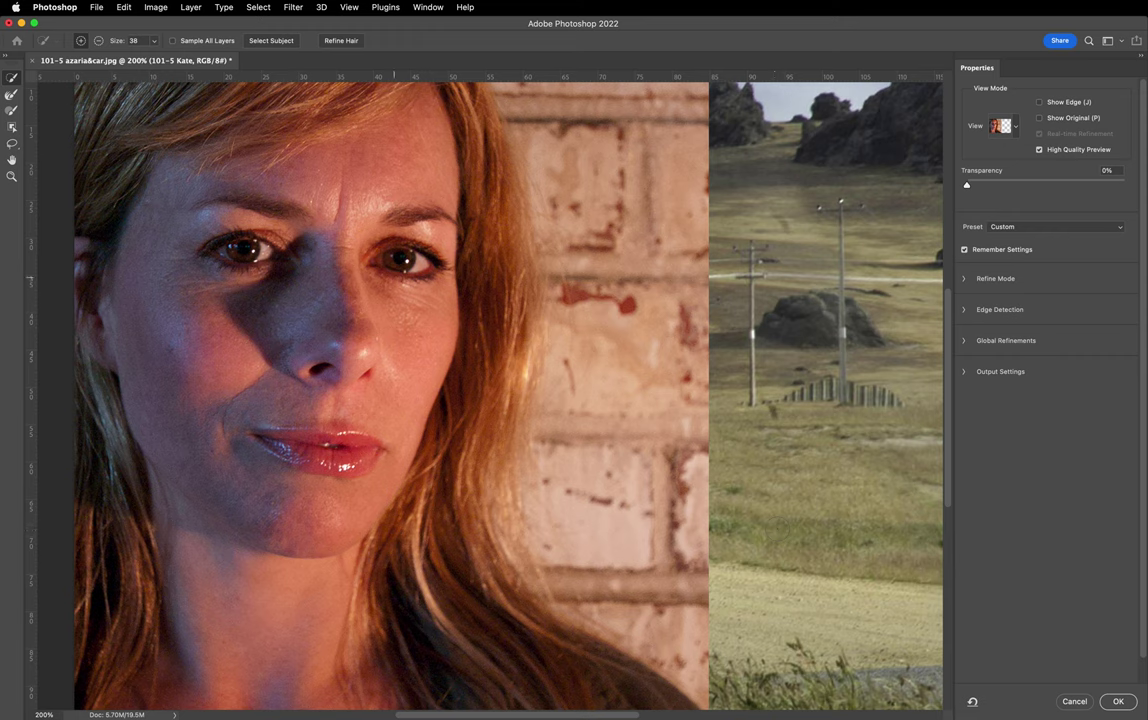
pyautogui.click(13, 113)
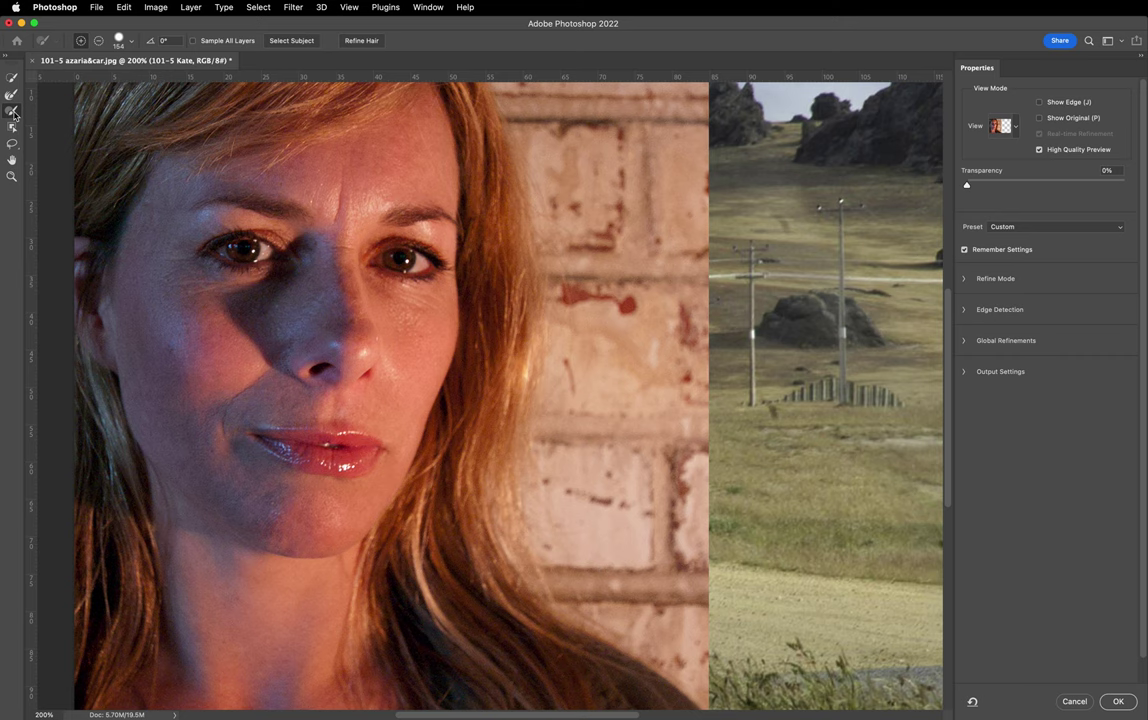
pyautogui.click(133, 42)
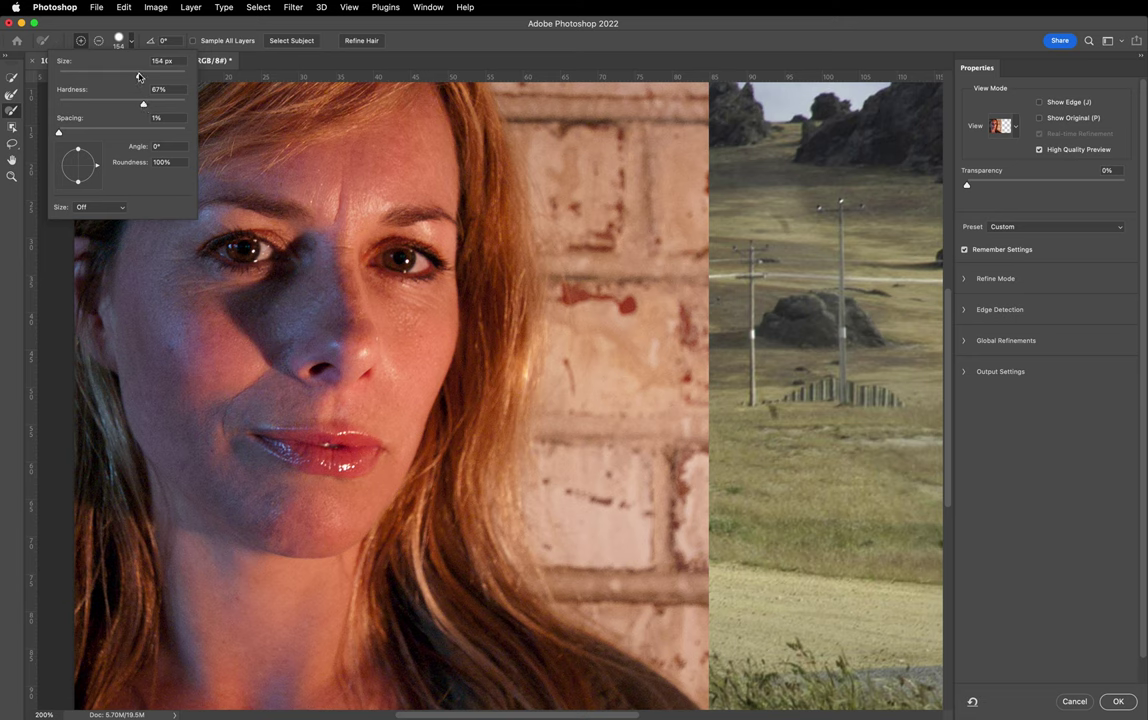
pyautogui.moveTo(139, 76); pyautogui.dragTo(98, 77)
pyautogui.click(133, 45)
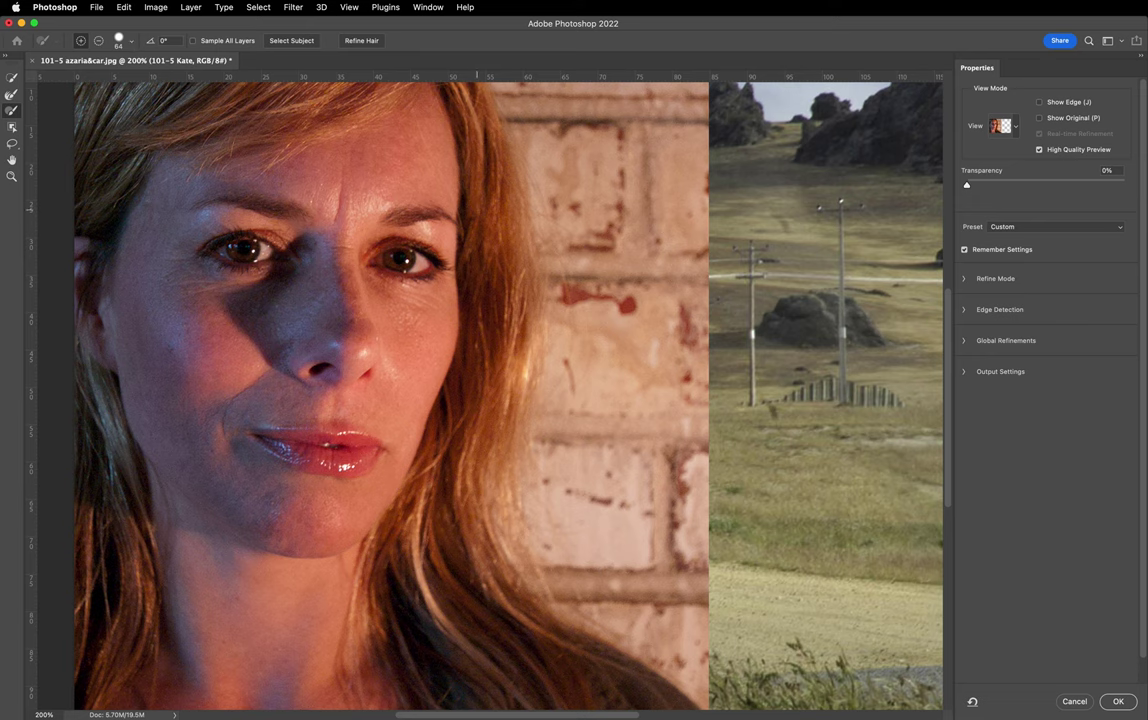
# Step: Show the mask in Black & White view and paint out the stray vertical lines in the black area with the subtracting brush
pyautogui.click(1016, 126)
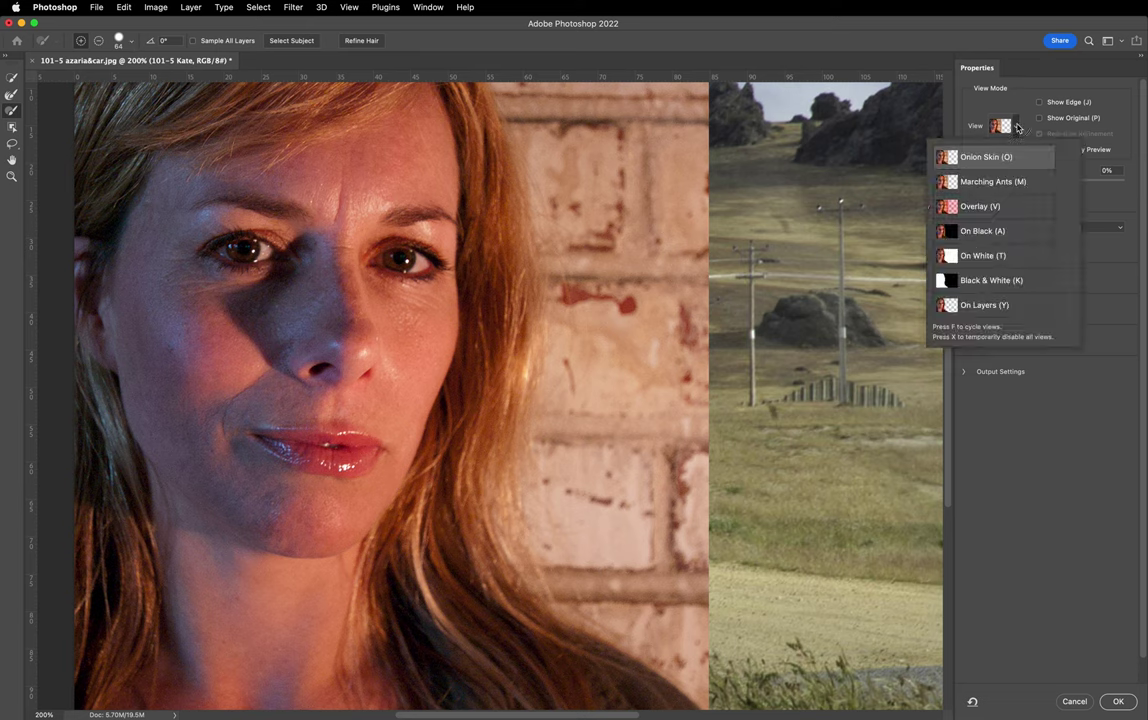
pyautogui.click(976, 282)
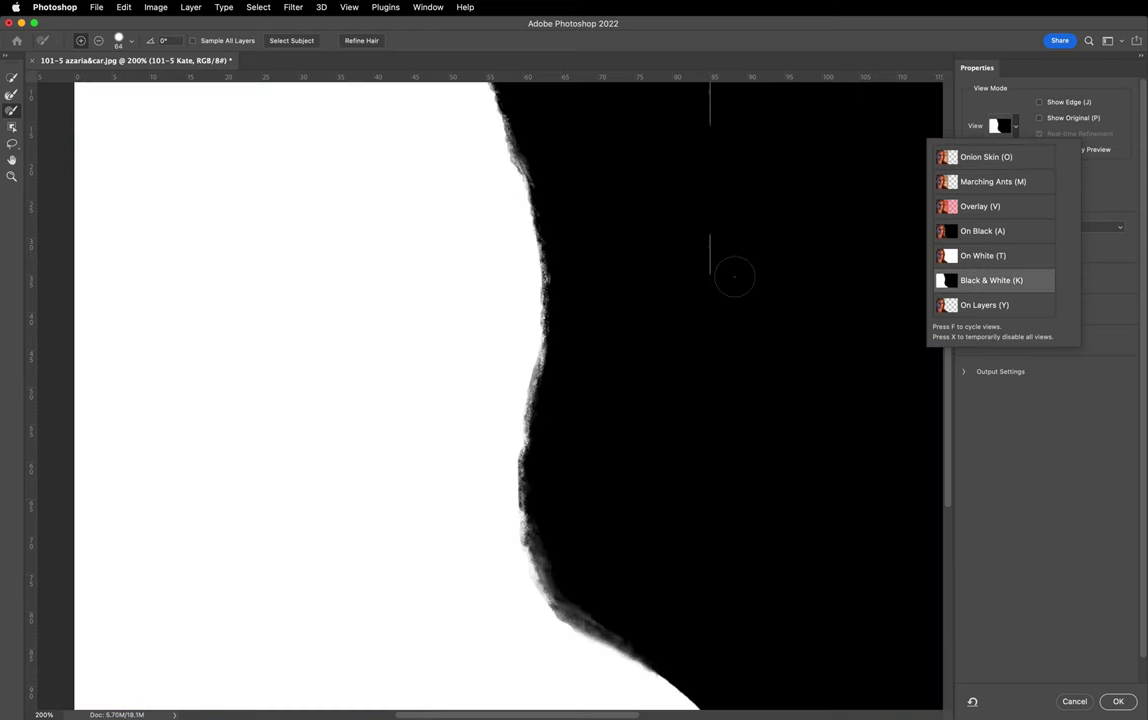
pyautogui.scroll(2, 816, 276)
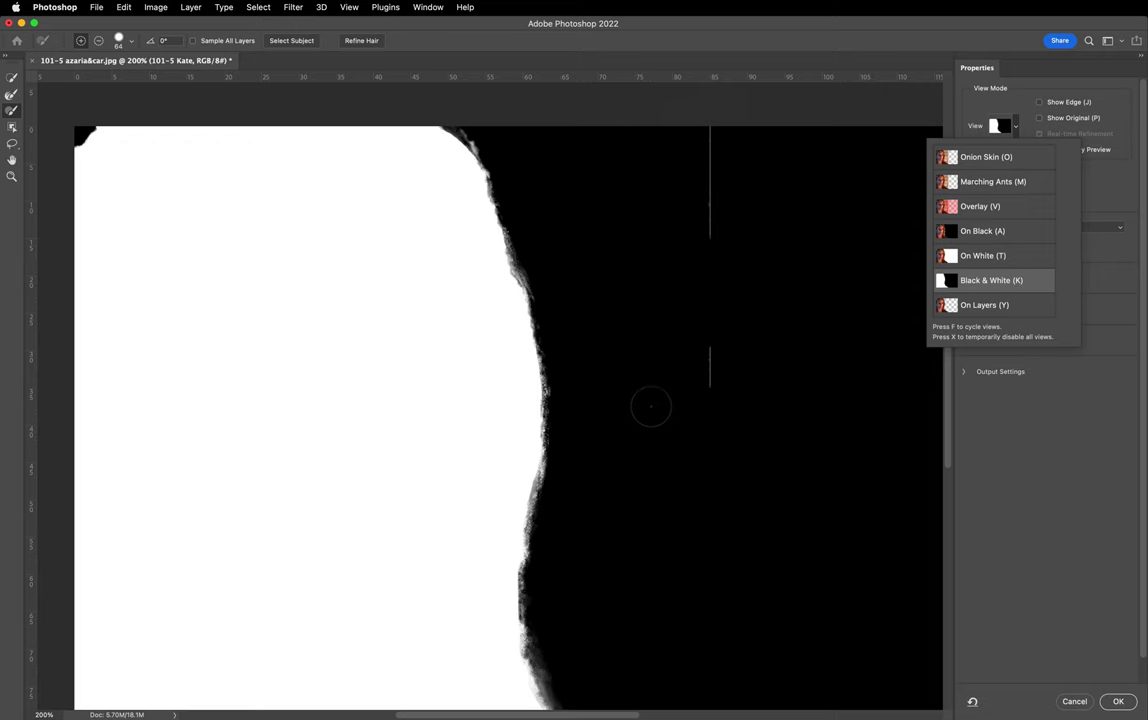
pyautogui.moveTo(710, 402)
pyautogui.mouseDown()
pyautogui.moveTo(739, 397)
pyautogui.moveTo(708, 389)
pyautogui.mouseUp()
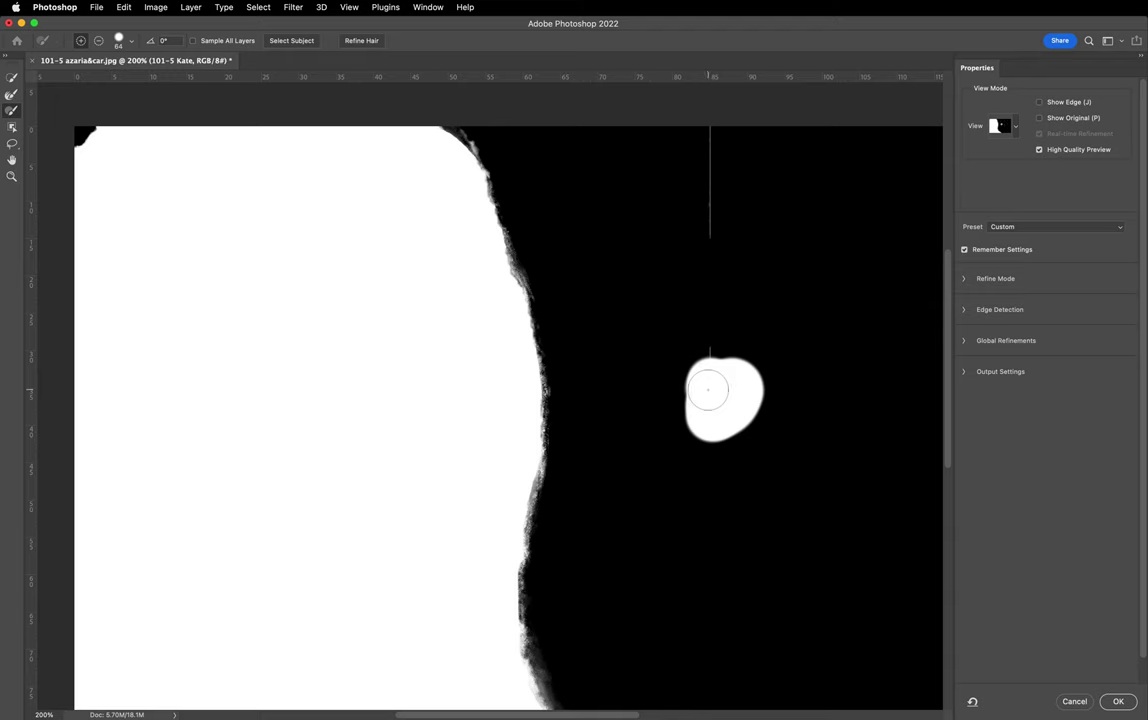
pyautogui.press('super+z')
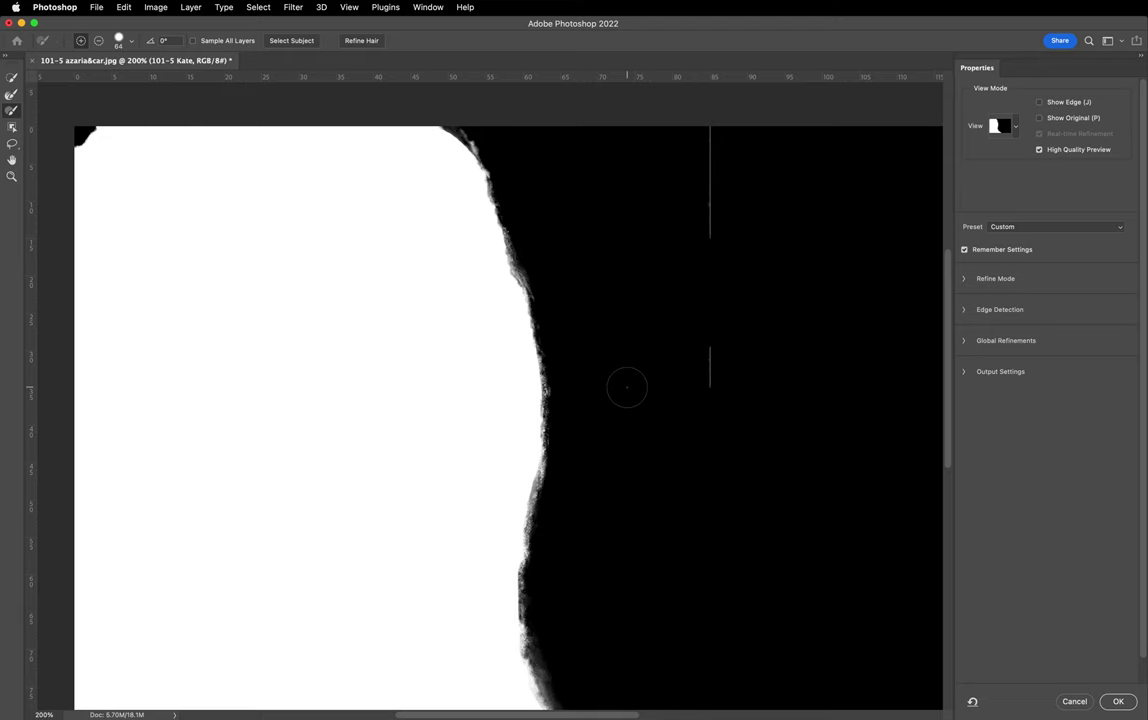
pyautogui.press('alt')
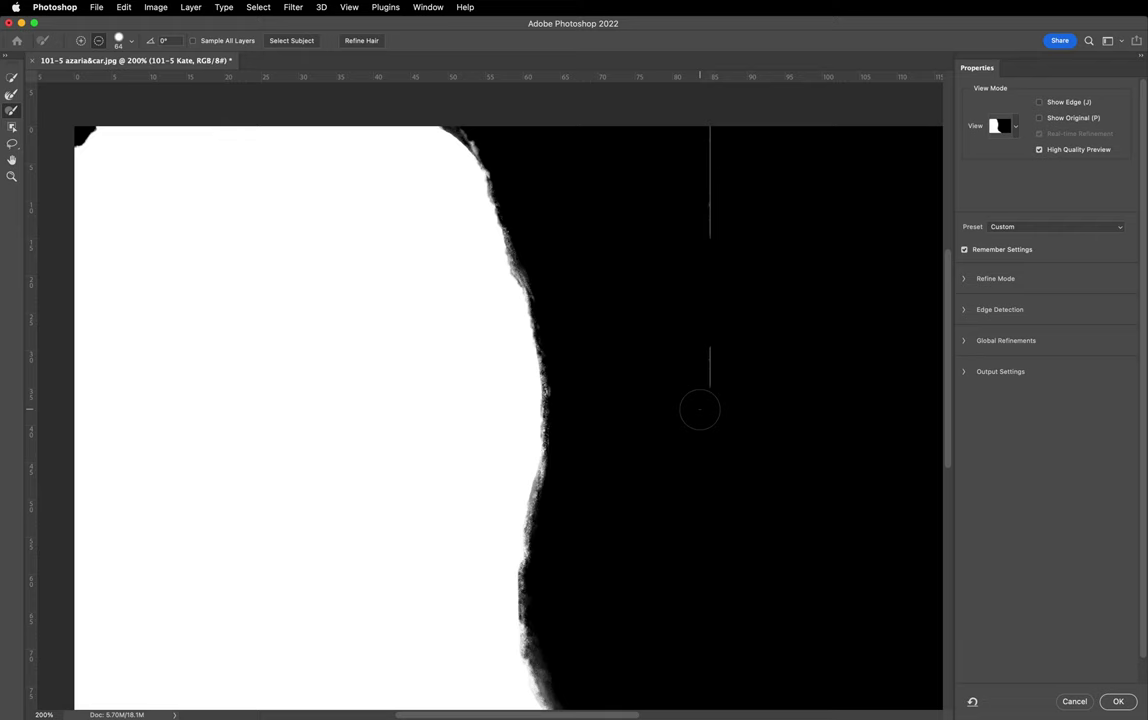
pyautogui.moveTo(700, 409)
pyautogui.mouseDown()
pyautogui.moveTo(708, 320)
pyautogui.moveTo(697, 124)
pyautogui.mouseUp()
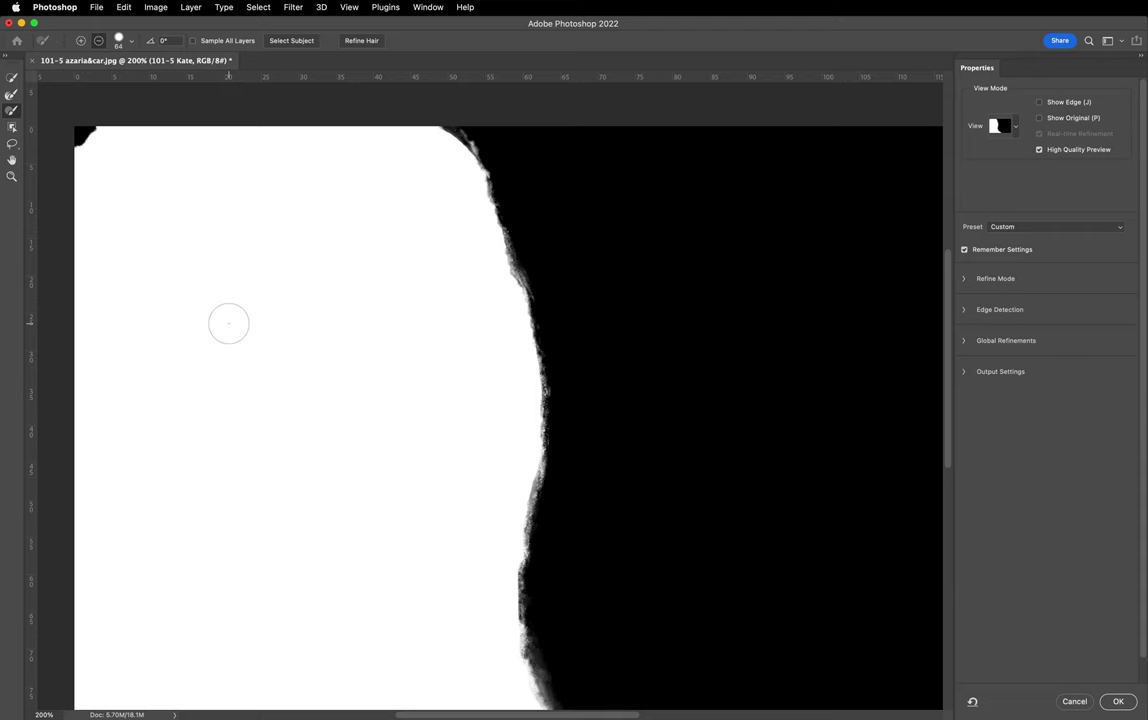
pyautogui.moveTo(230, 324)
pyautogui.mouseDown()
pyautogui.moveTo(265, 352)
pyautogui.moveTo(233, 370)
pyautogui.mouseUp()
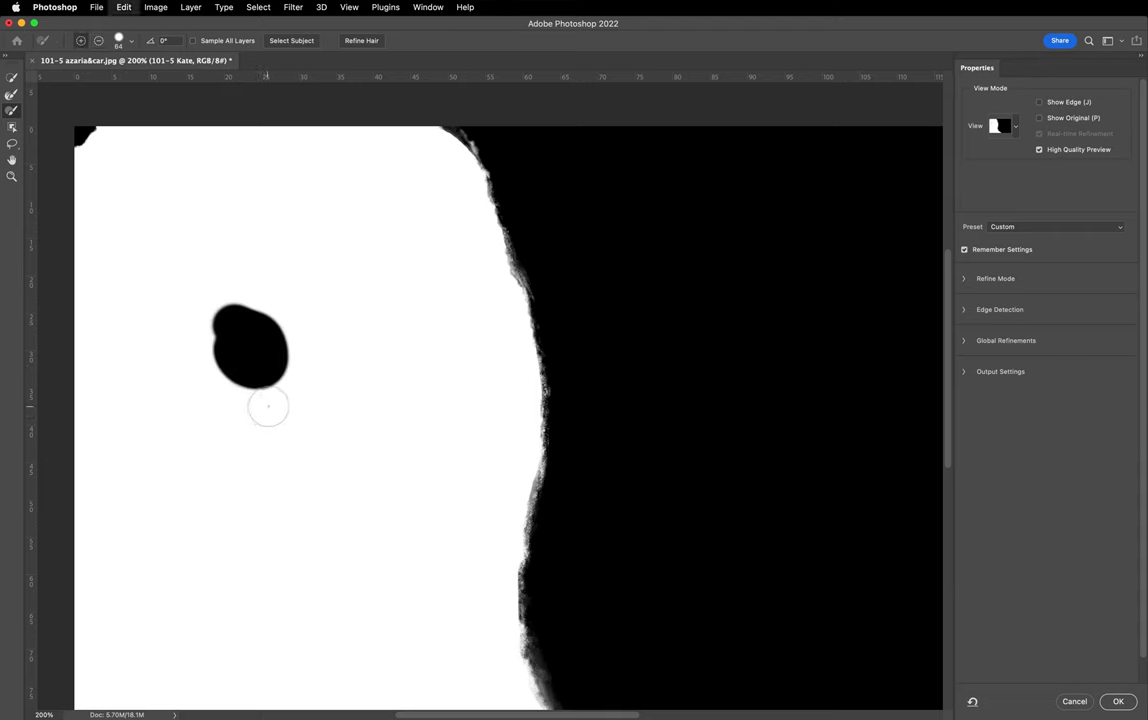
pyautogui.press('super+z')
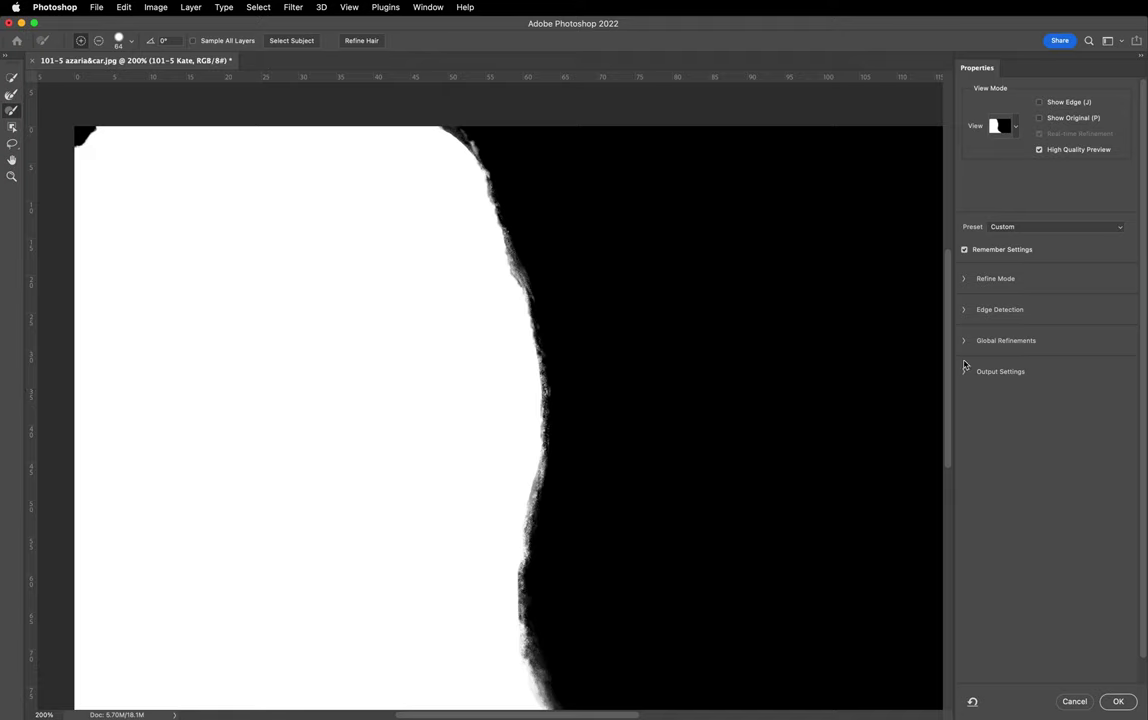
pyautogui.moveTo(948, 344)
pyautogui.mouseDown()
pyautogui.moveTo(938, 512)
pyautogui.moveTo(945, 374)
pyautogui.moveTo(957, 359)
pyautogui.mouseUp()
pyautogui.press('super+minus')
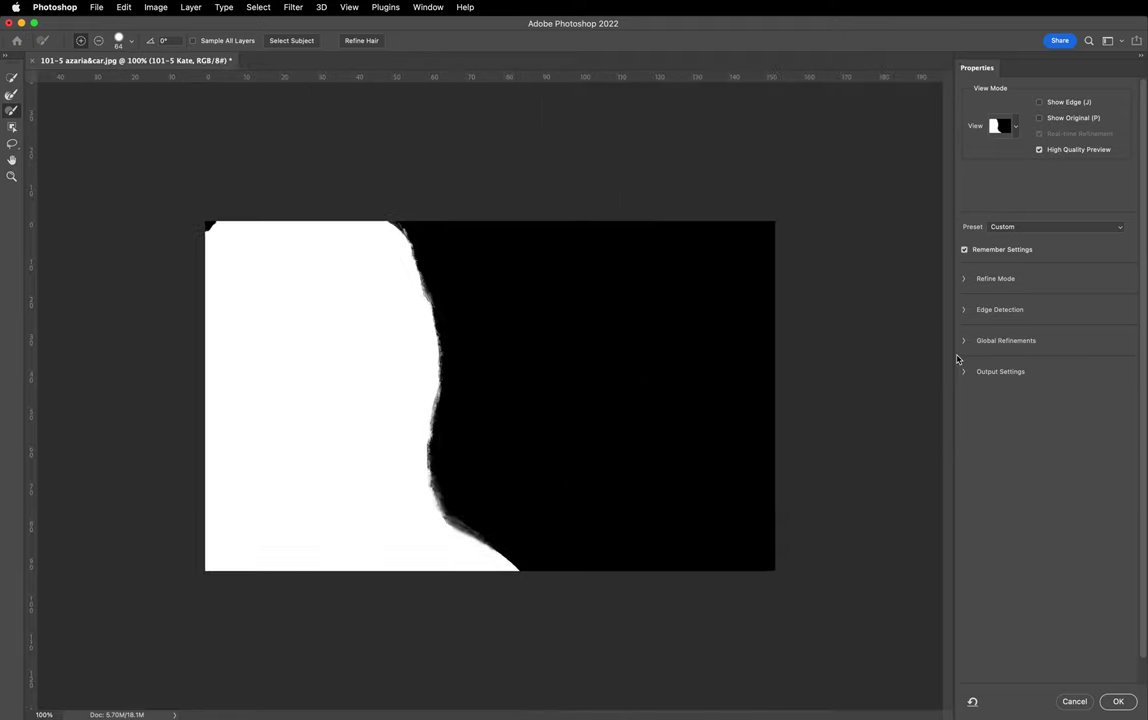
pyautogui.press('super+plus')
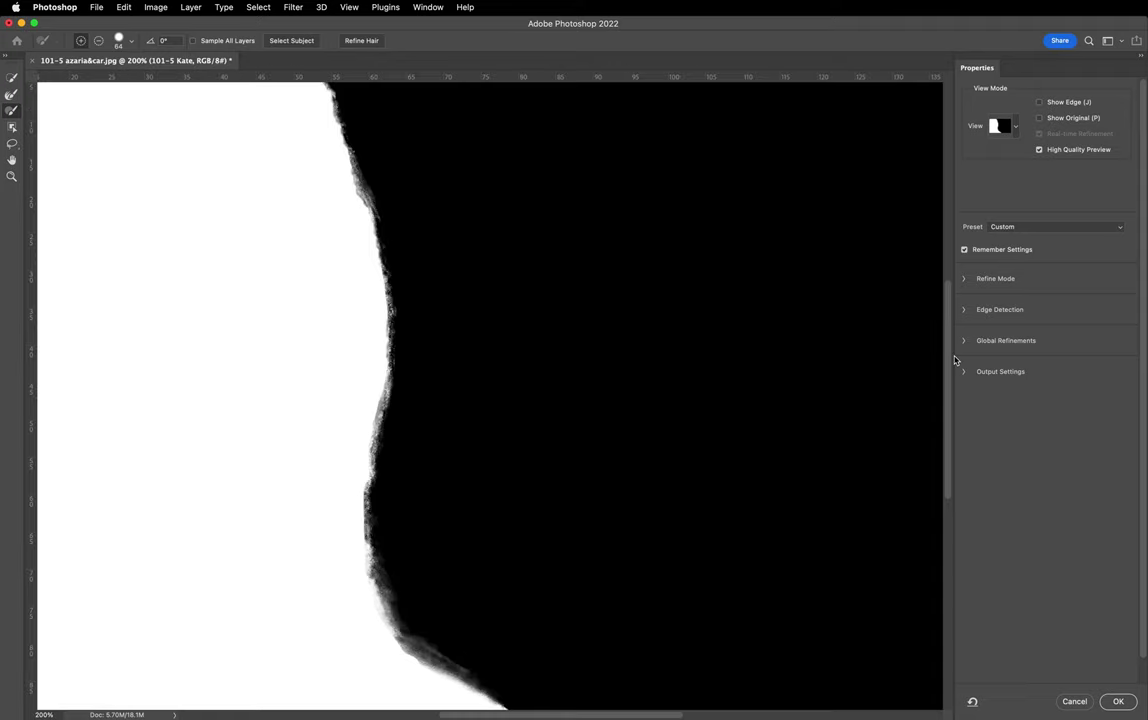
# Step: Clean up the grey patches along the inner hair edge of the mask by painting them white with the adding brush
pyautogui.moveTo(418, 182); pyautogui.dragTo(684, 328)
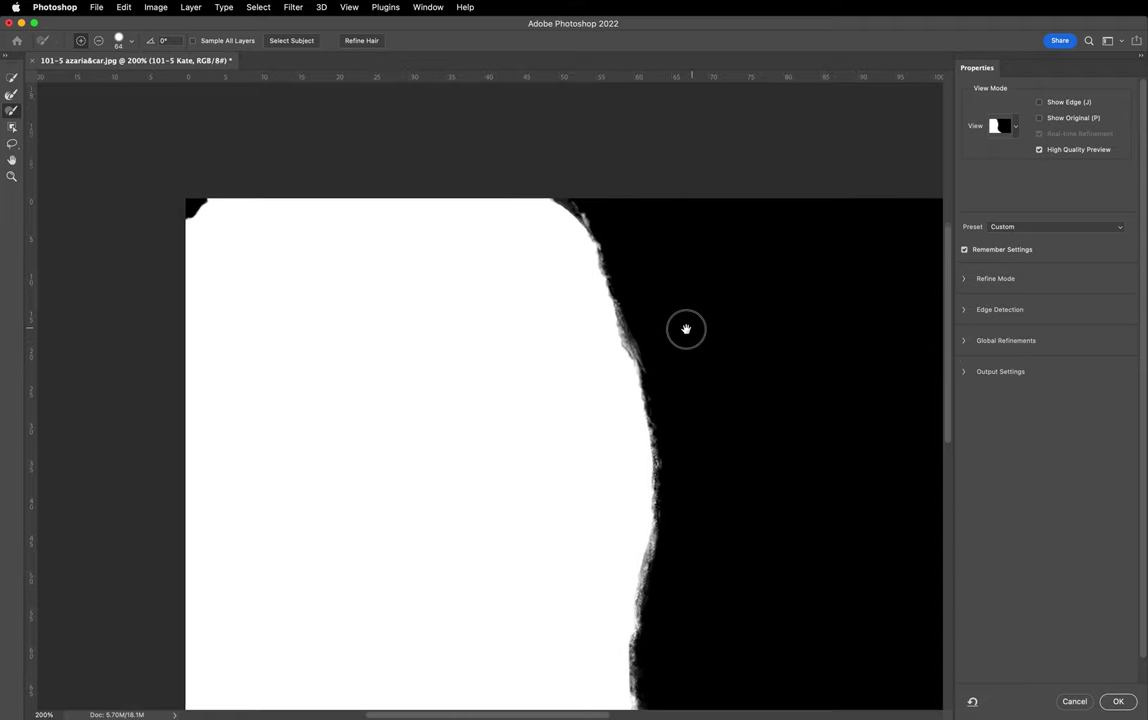
pyautogui.moveTo(600, 464)
pyautogui.mouseDown()
pyautogui.moveTo(605, 495)
pyautogui.moveTo(590, 438)
pyautogui.moveTo(584, 453)
pyautogui.moveTo(574, 441)
pyautogui.moveTo(584, 538)
pyautogui.mouseUp()
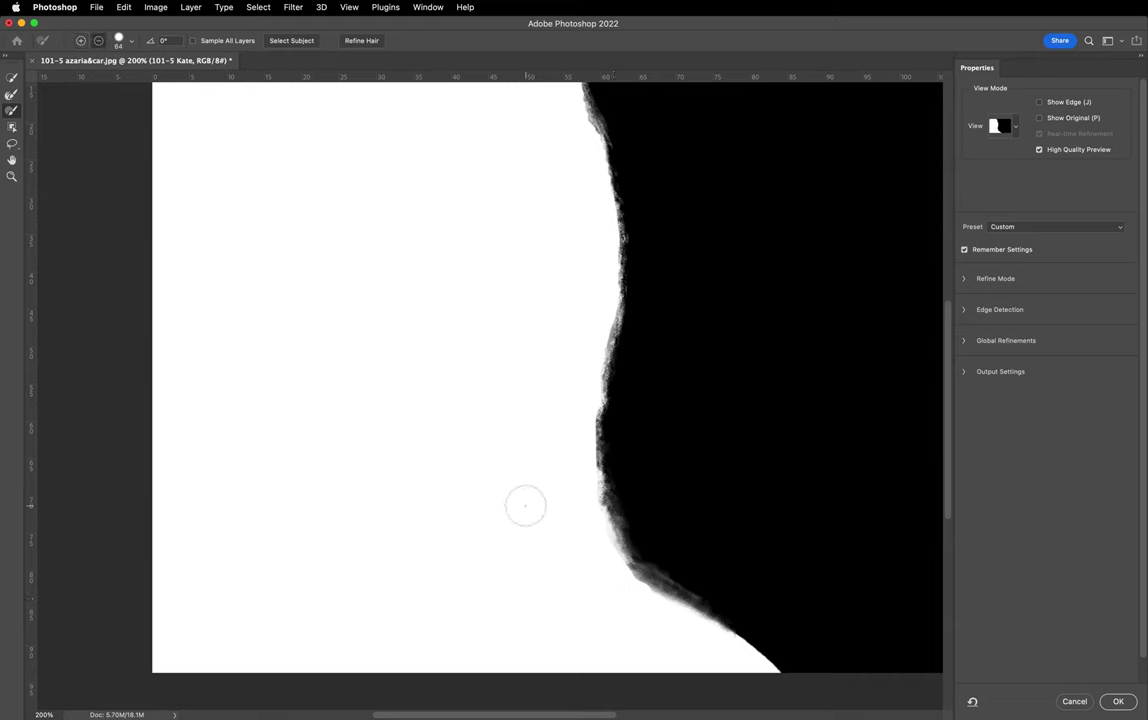
pyautogui.moveTo(525, 505); pyautogui.dragTo(526, 514)
pyautogui.press('super+z')
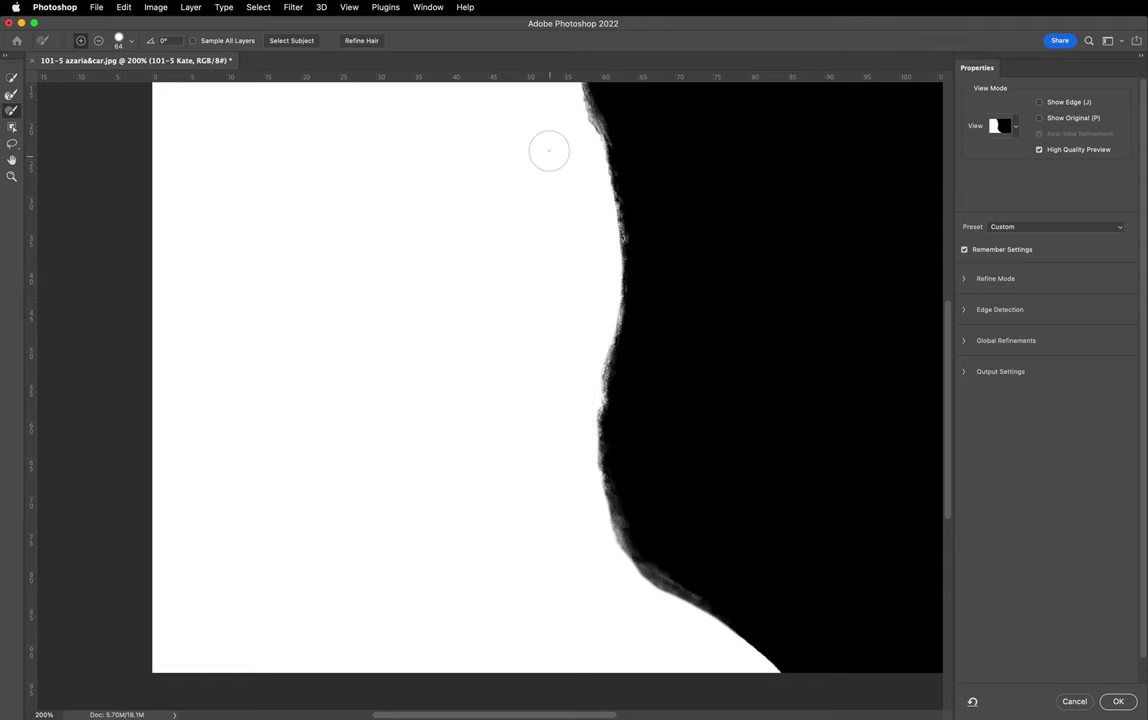
pyautogui.moveTo(541, 138); pyautogui.dragTo(541, 233)
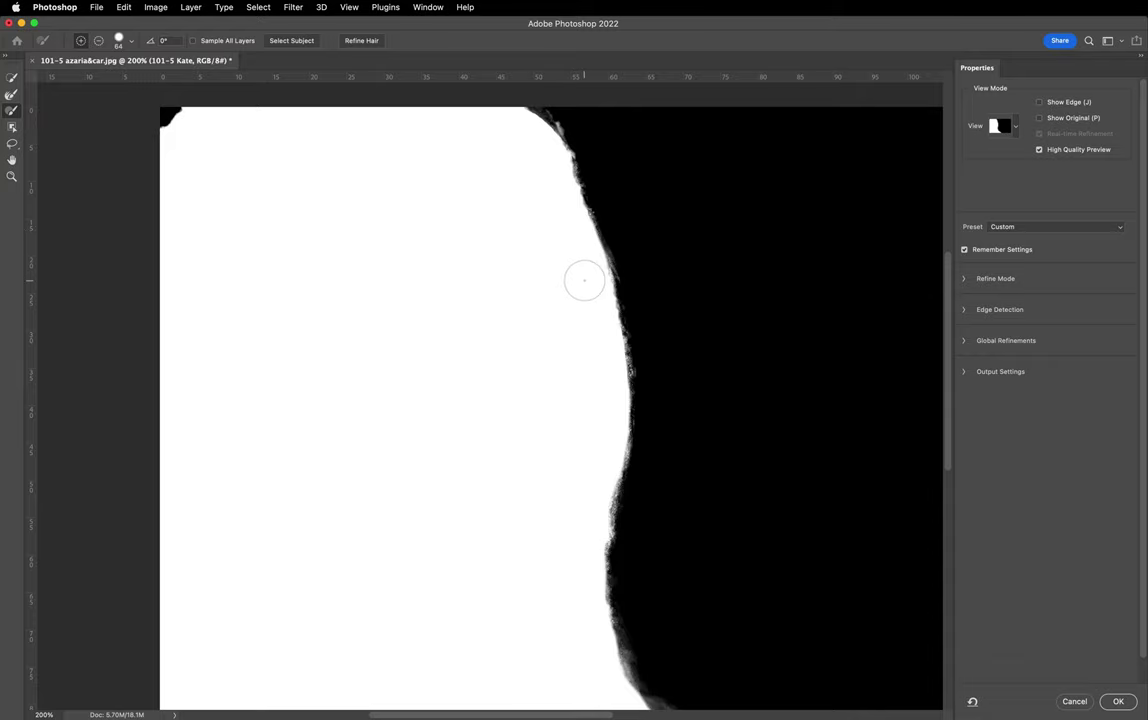
pyautogui.moveTo(543, 261)
pyautogui.mouseDown()
pyautogui.moveTo(487, 310)
pyautogui.moveTo(505, 166)
pyautogui.moveTo(364, 164)
pyautogui.mouseUp()
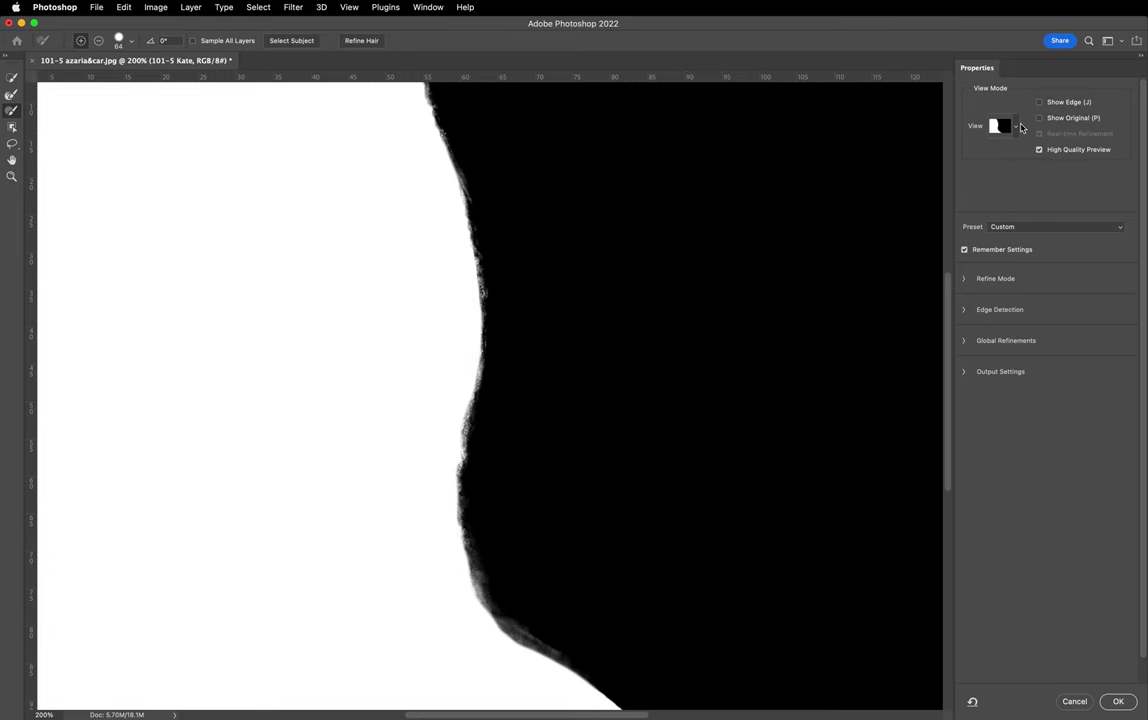
# Step: Return to the Onion Skin view and set its transparency to 100% to preview the finished cut-out
pyautogui.click(1018, 128)
pyautogui.click(987, 160)
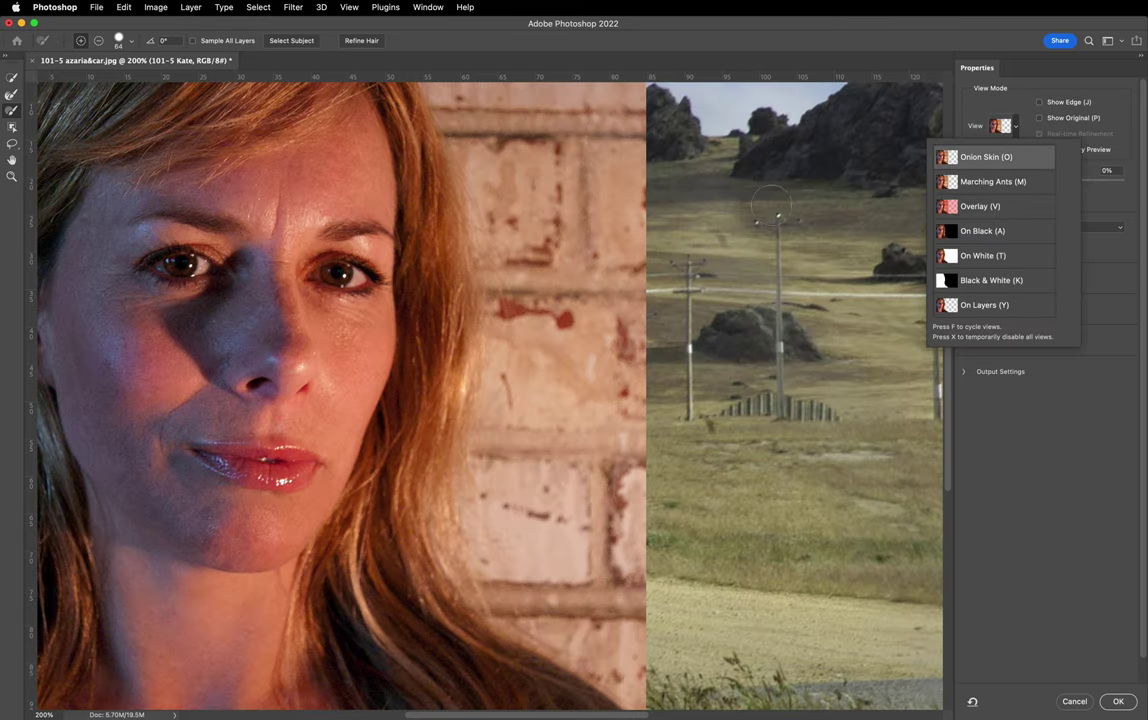
pyautogui.click(1055, 181)
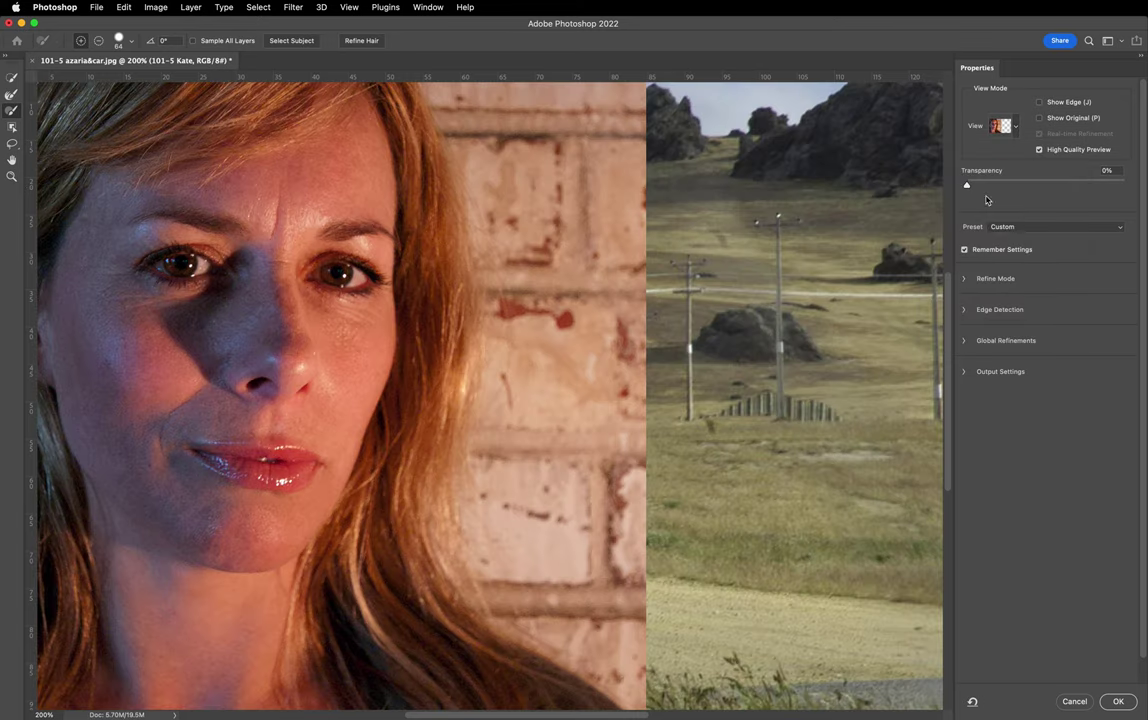
pyautogui.moveTo(968, 187); pyautogui.dragTo(1144, 183)
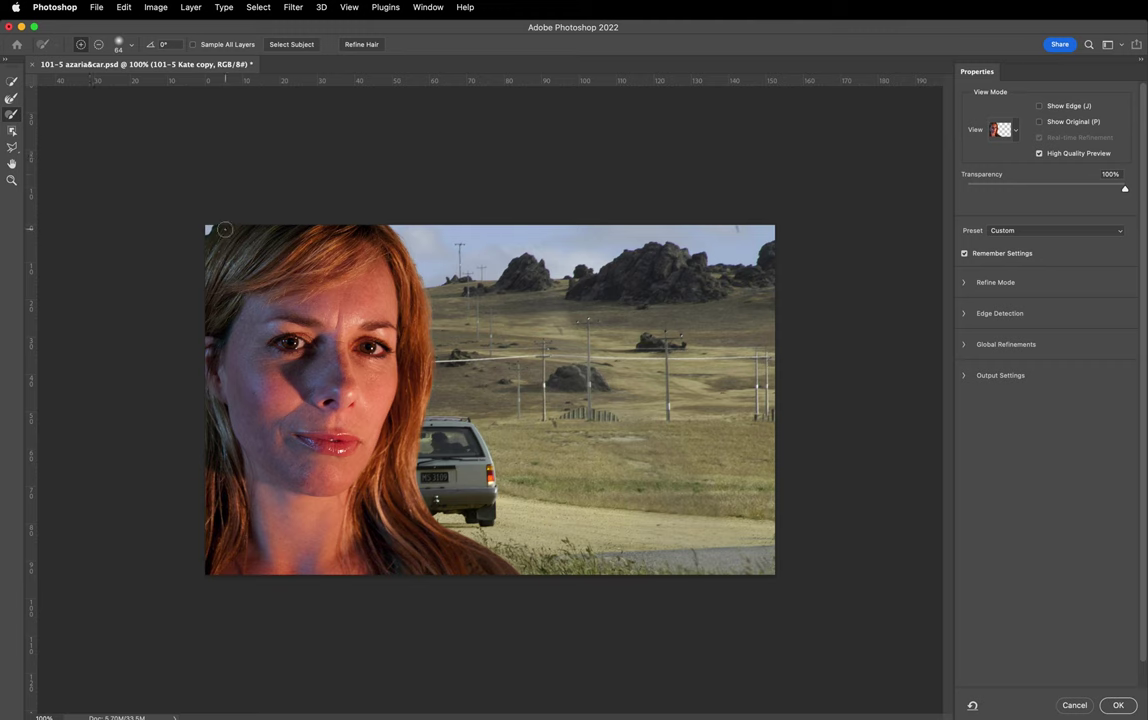
# Step: Increase the hardness of the 64 px Brush tool from its fully soft setting
pyautogui.click(12, 115)
pyautogui.click(131, 47)
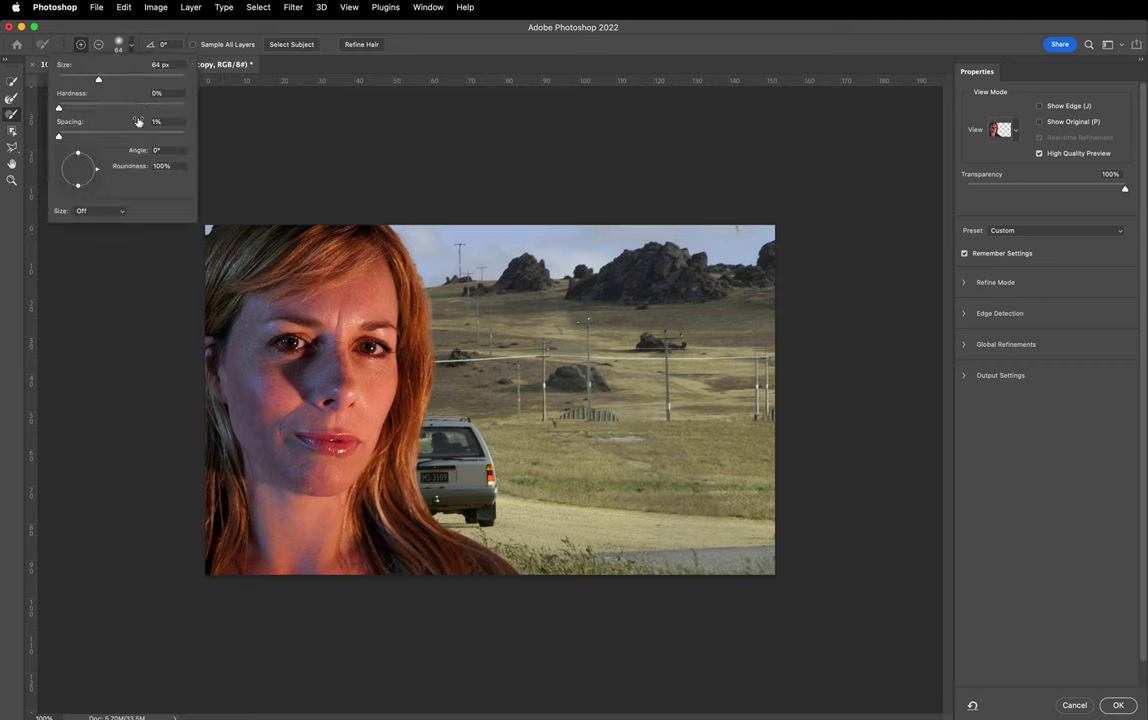
pyautogui.moveTo(66, 112); pyautogui.dragTo(121, 108)
pyautogui.click(118, 46)
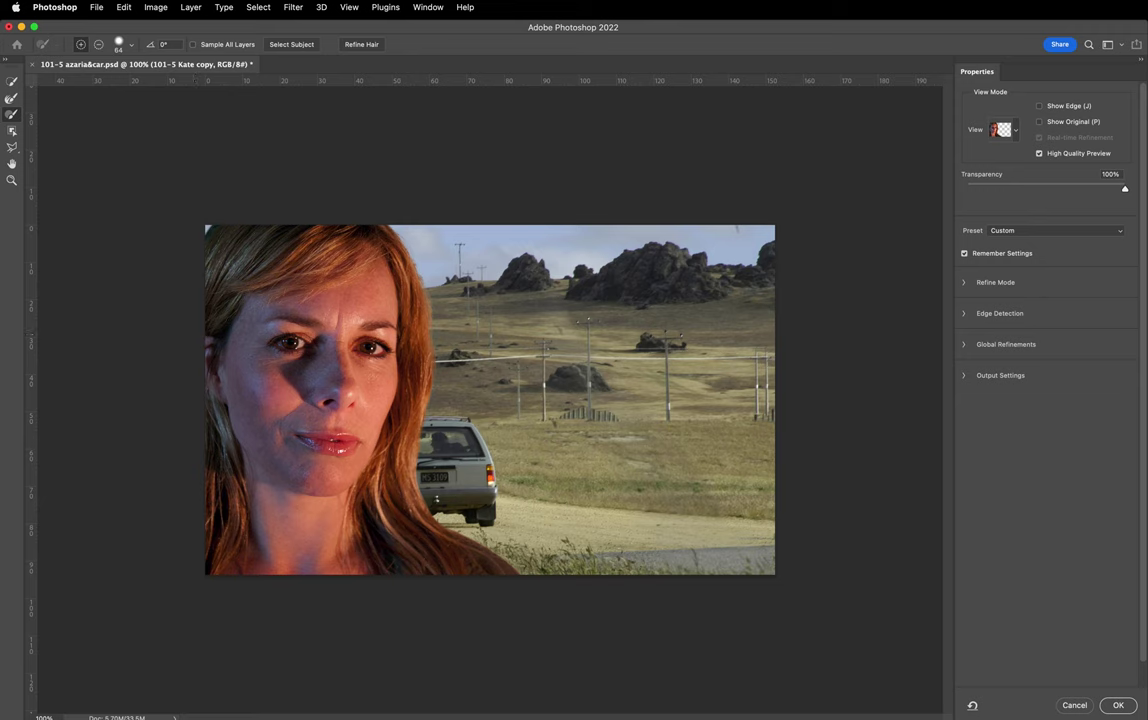
# Step: Cancel out of Select and Mask, hide the masked portrait copy layer and make the Background layer active
pyautogui.click(12, 131)
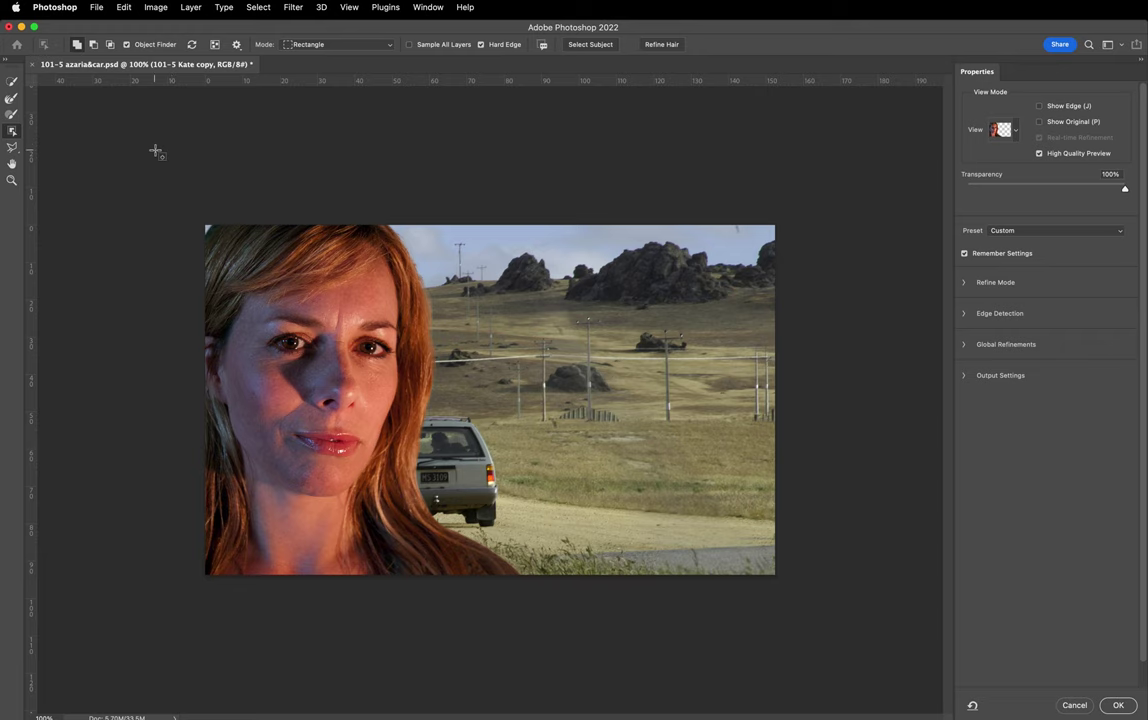
pyautogui.click(1072, 706)
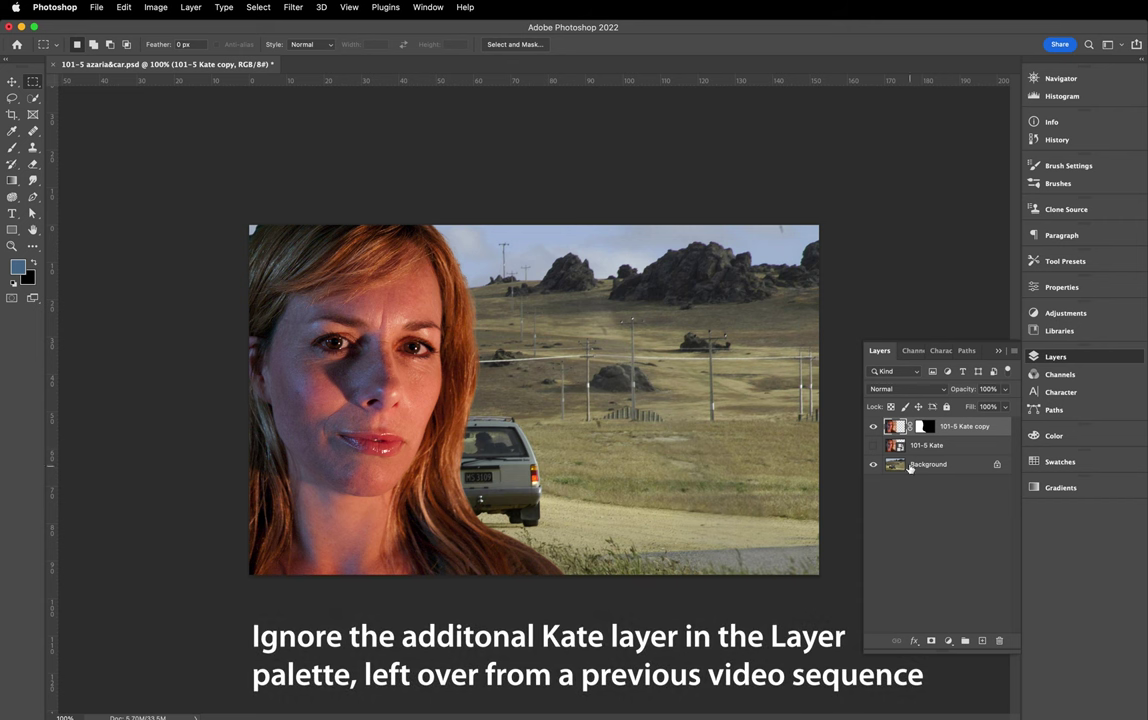
pyautogui.click(872, 427)
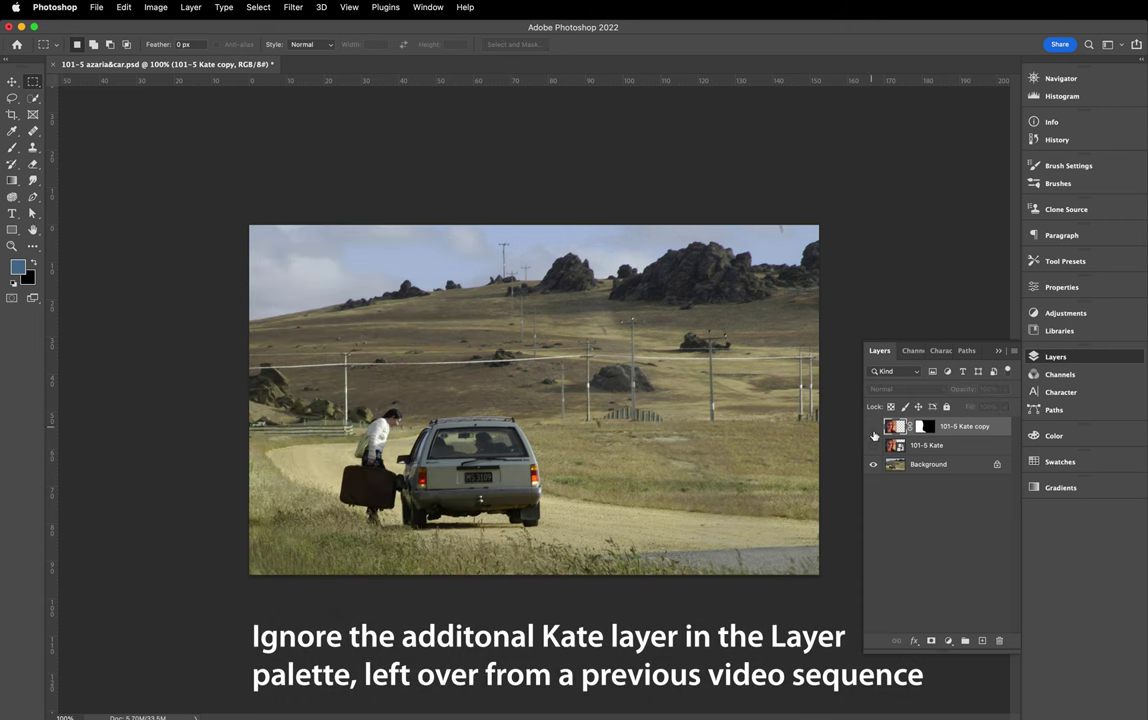
pyautogui.click(921, 466)
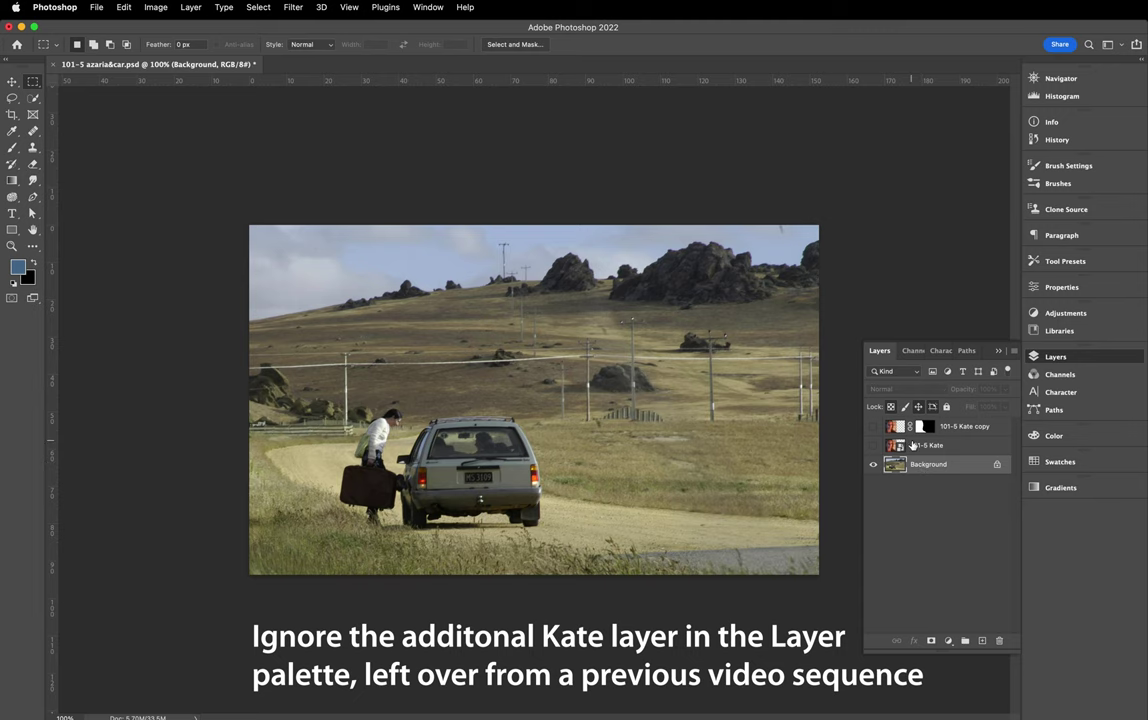
# Step: Open the Background layer in Select and Mask at 0% transparency and activate the Object Selection tool
pyautogui.click(514, 44)
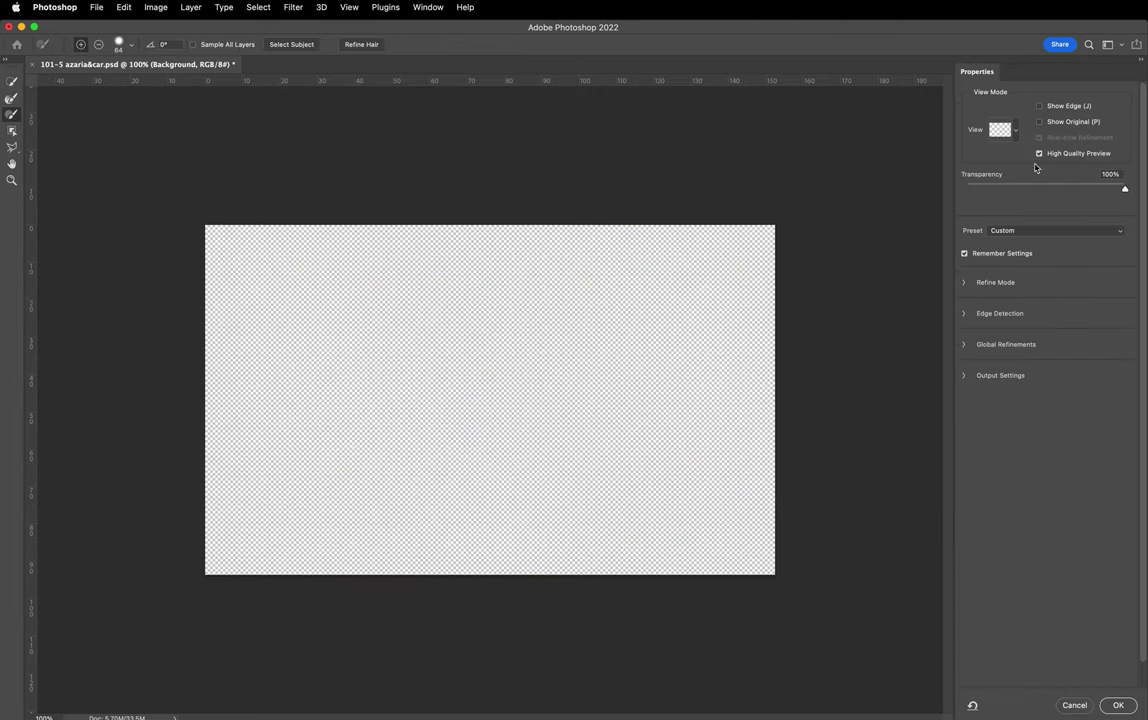
pyautogui.moveTo(1071, 191); pyautogui.dragTo(967, 189)
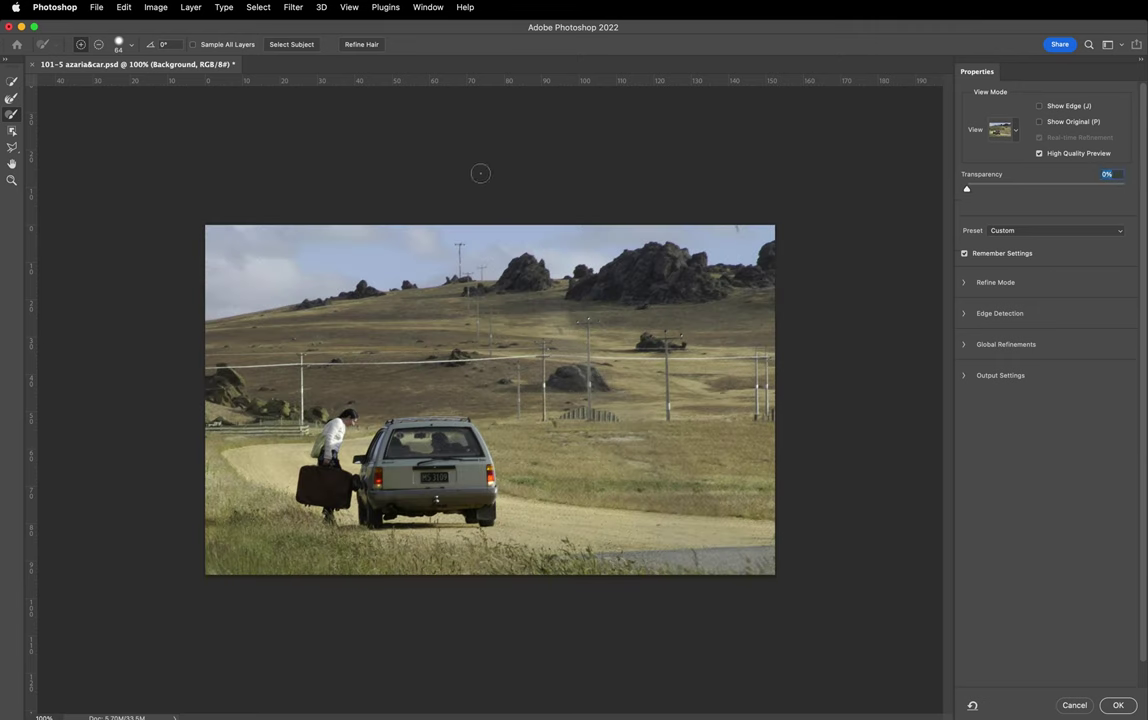
pyautogui.click(12, 132)
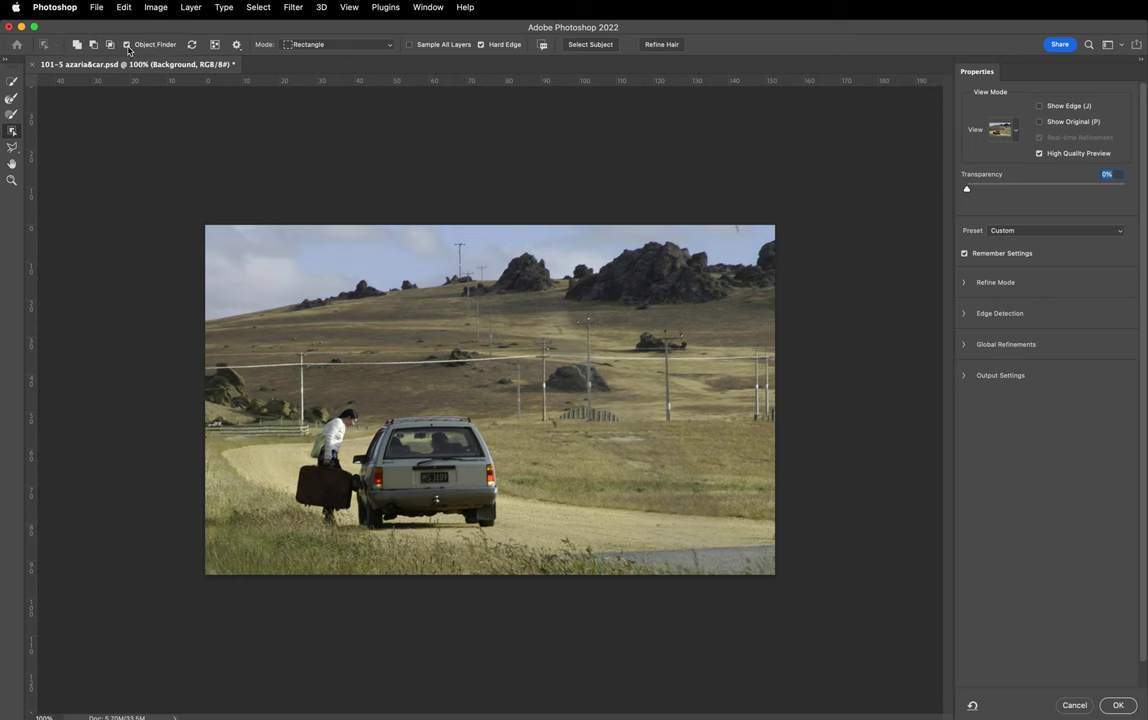
pyautogui.click(239, 48)
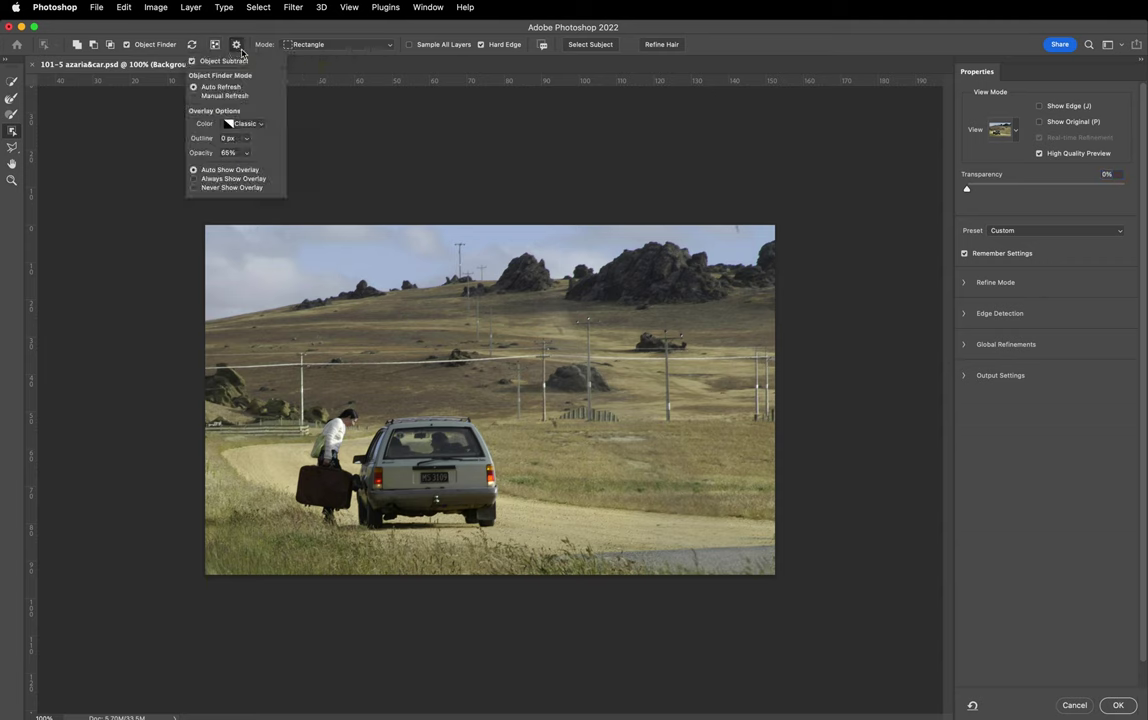
pyautogui.click(239, 46)
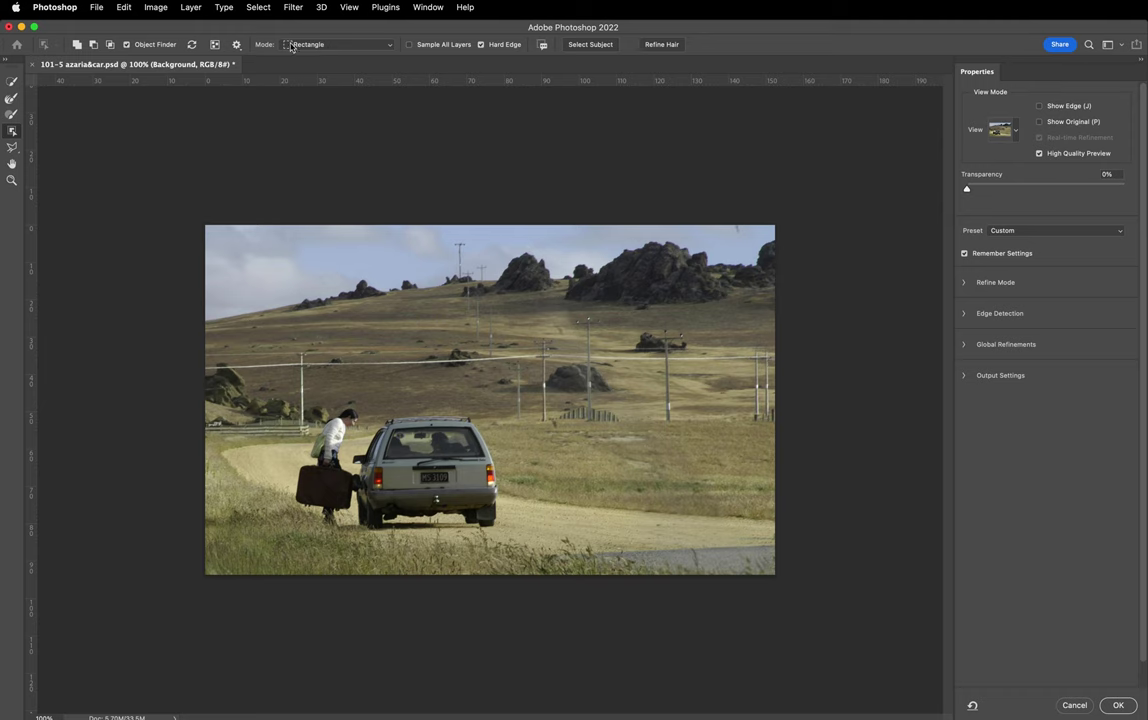
pyautogui.click(364, 48)
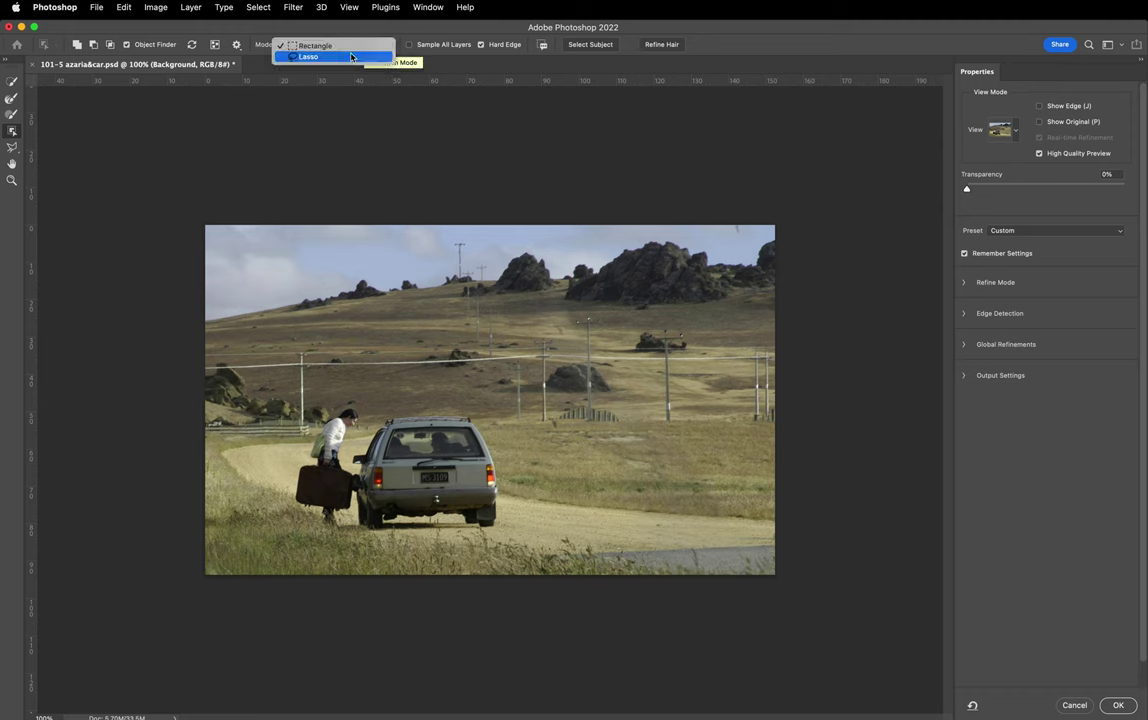
pyautogui.click(328, 60)
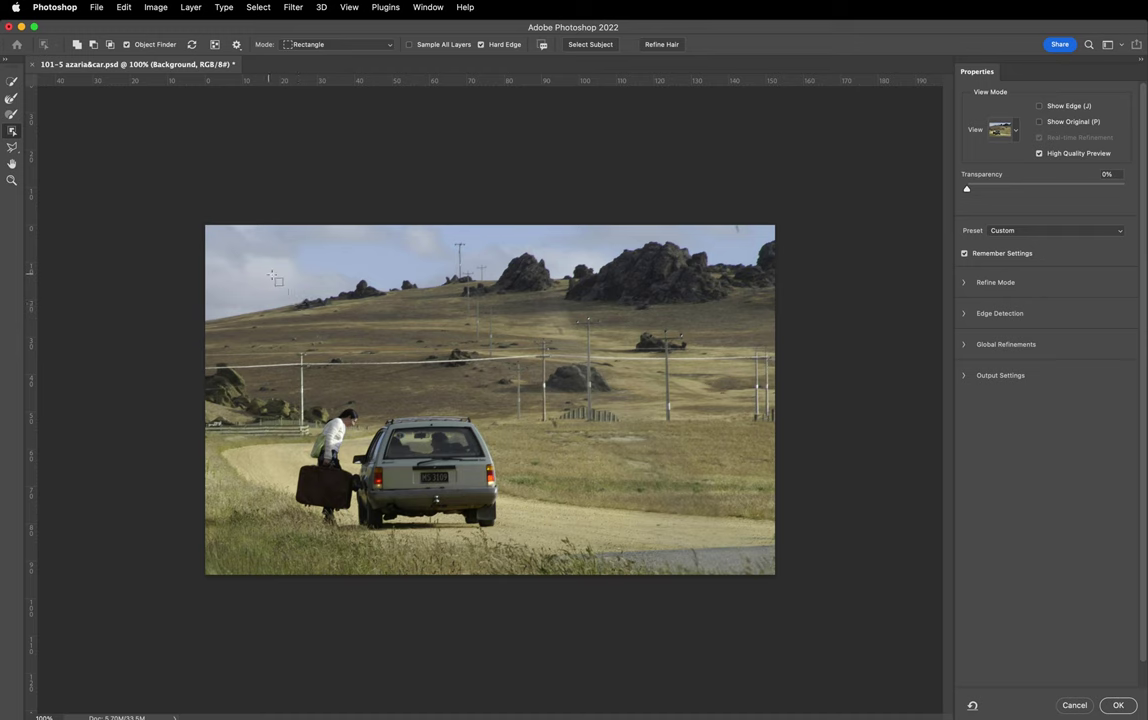
# Step: Box-select the small skyline rocks, then the person and car with the Object Selection tool, checking the cut-out at 96% transparency before returning to 0%
pyautogui.moveTo(275, 258); pyautogui.dragTo(432, 323)
pyautogui.moveTo(968, 192); pyautogui.dragTo(1119, 190)
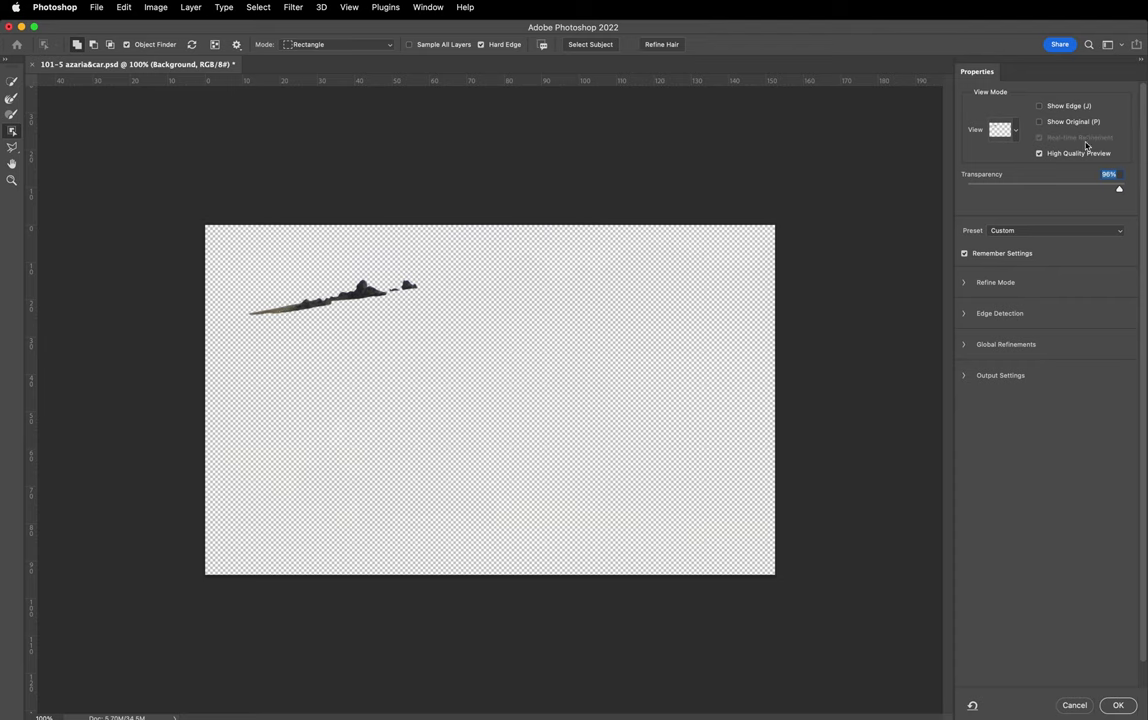
pyautogui.moveTo(1120, 190); pyautogui.dragTo(956, 184)
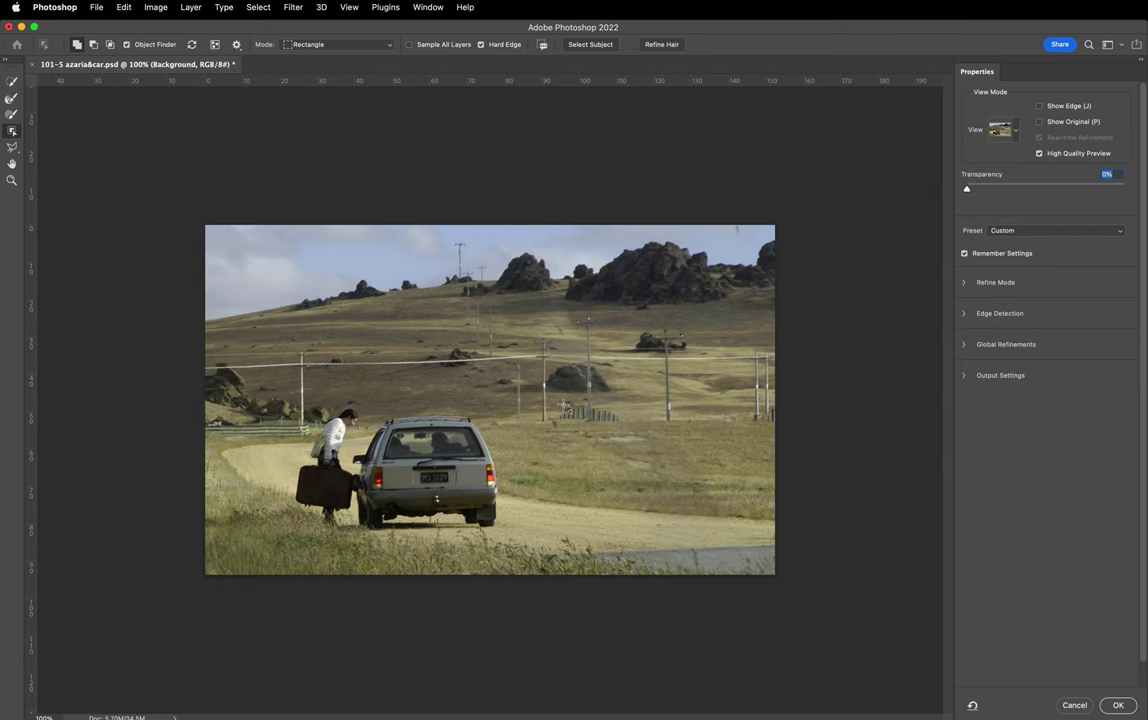
pyautogui.moveTo(276, 388); pyautogui.dragTo(519, 546)
pyautogui.moveTo(966, 192); pyautogui.dragTo(943, 180)
# Step: Show the overlay of all detectable objects on the car photo several times to examine what Object Finder recognises
pyautogui.click(214, 47)
pyautogui.click(214, 47)
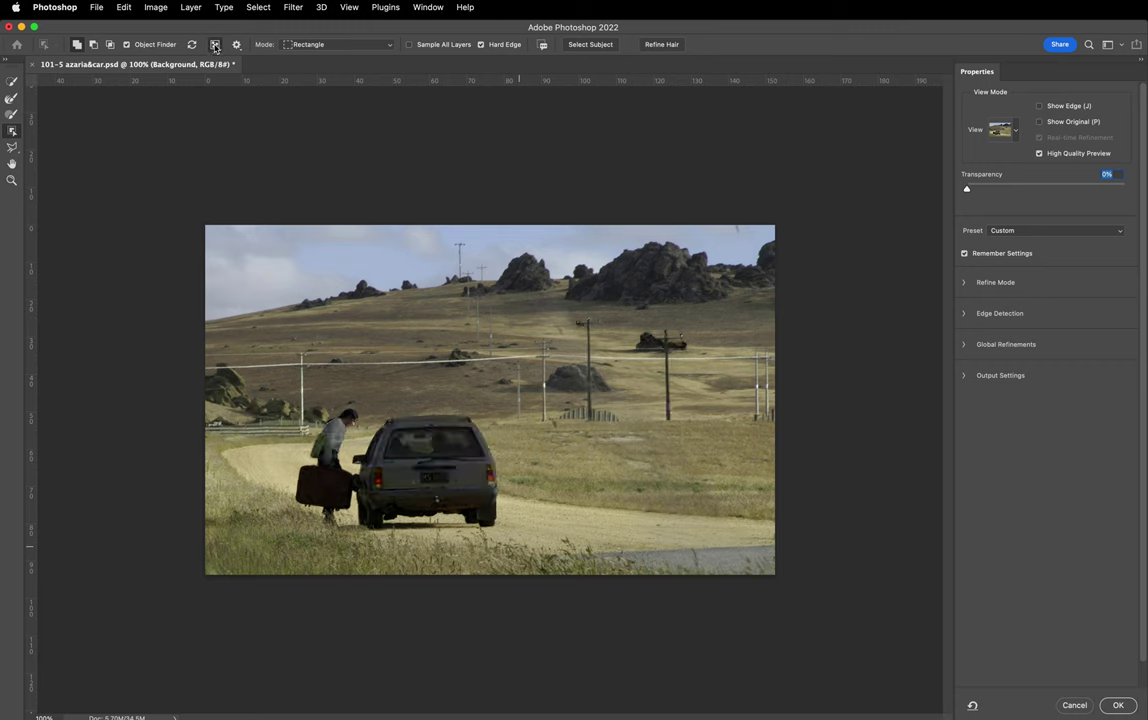
pyautogui.click(214, 47)
pyautogui.click(214, 47)
pyautogui.click(214, 47)
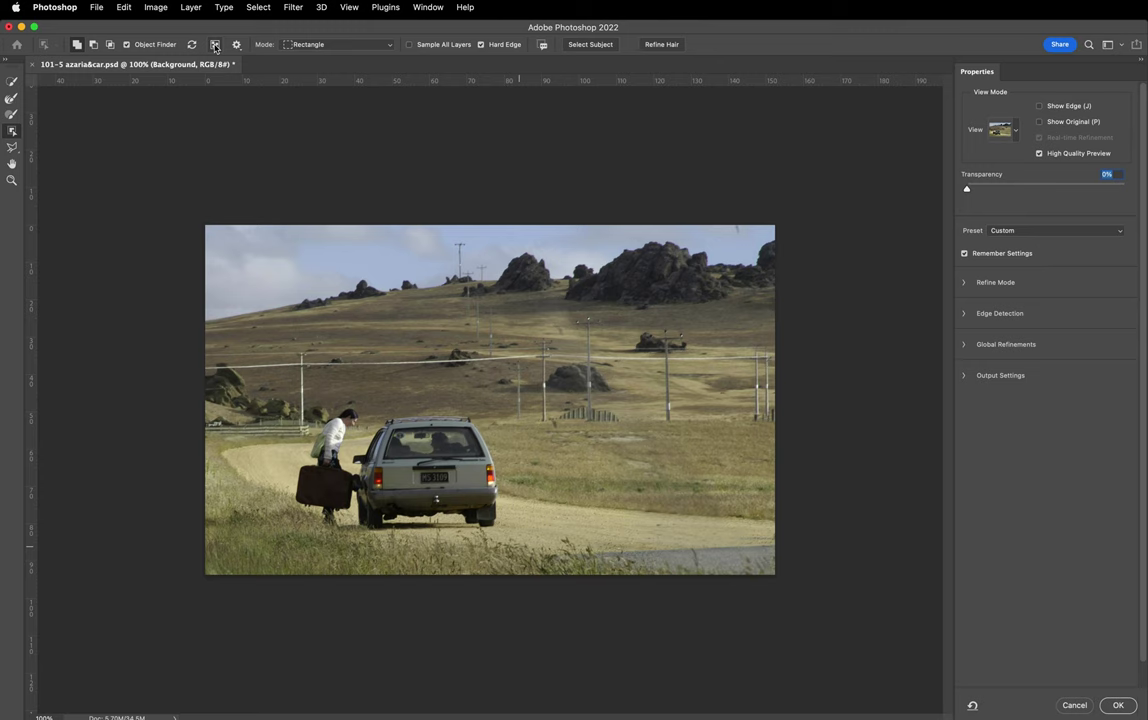
pyautogui.click(214, 47)
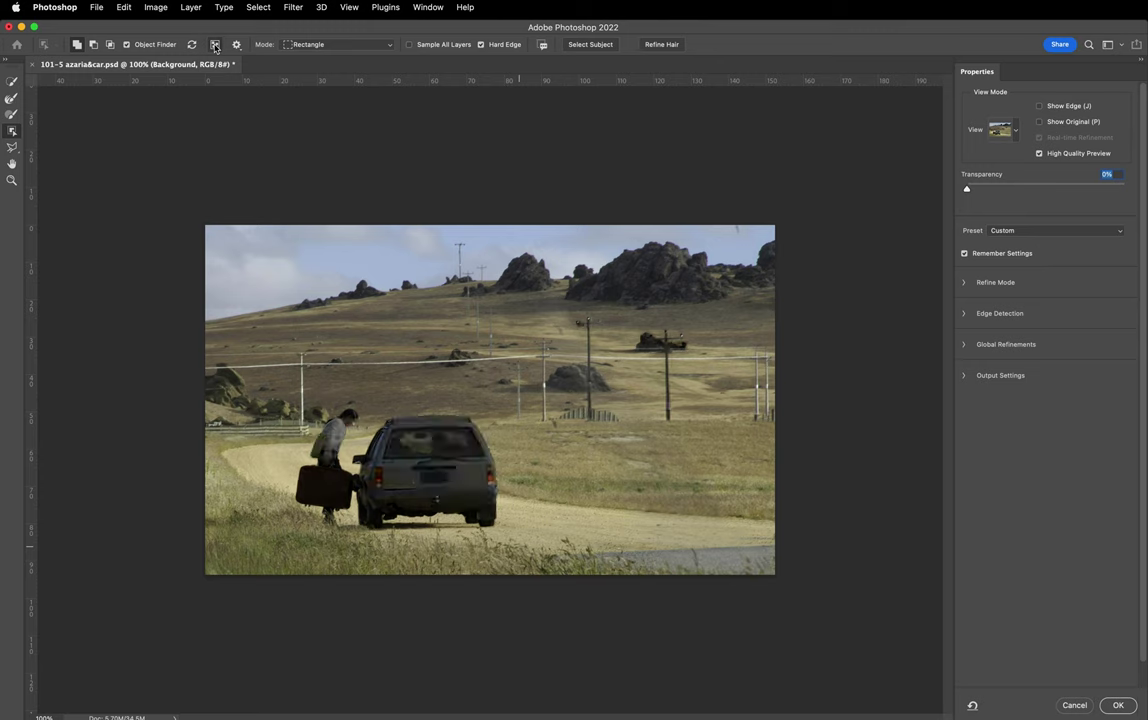
pyautogui.click(214, 47)
pyautogui.click(214, 47)
pyautogui.click(214, 47)
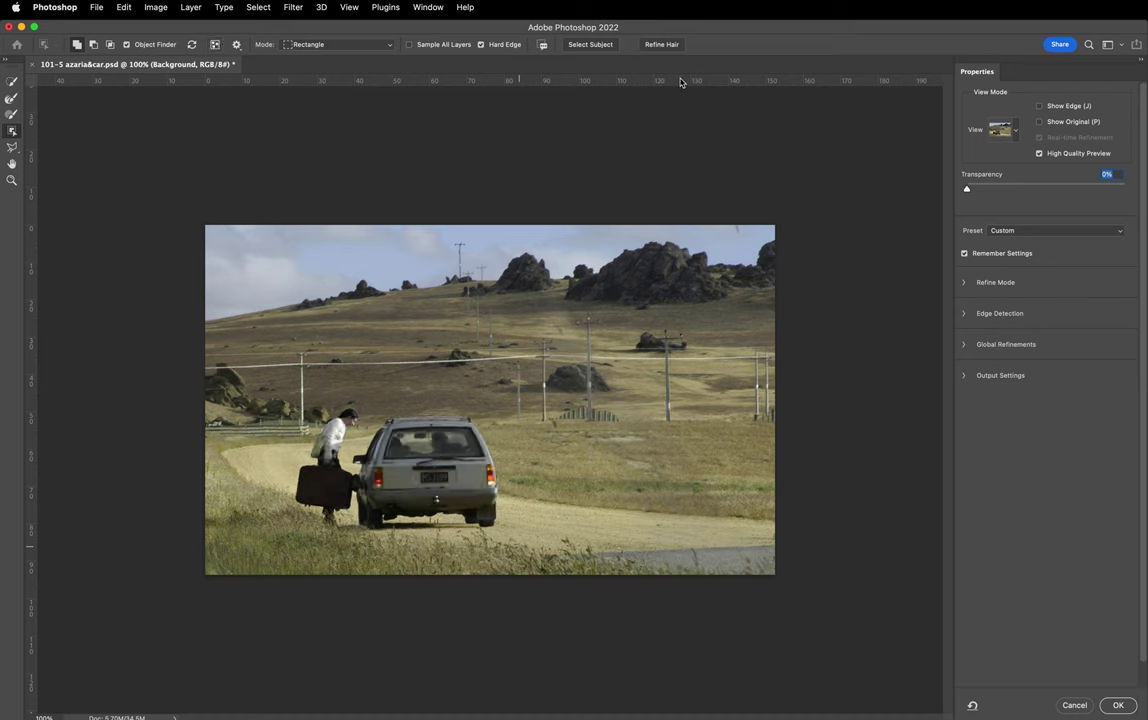
# Step: Activate the Polygonal Lasso tool, then leave Select and Mask without applying the selection
pyautogui.click(13, 148)
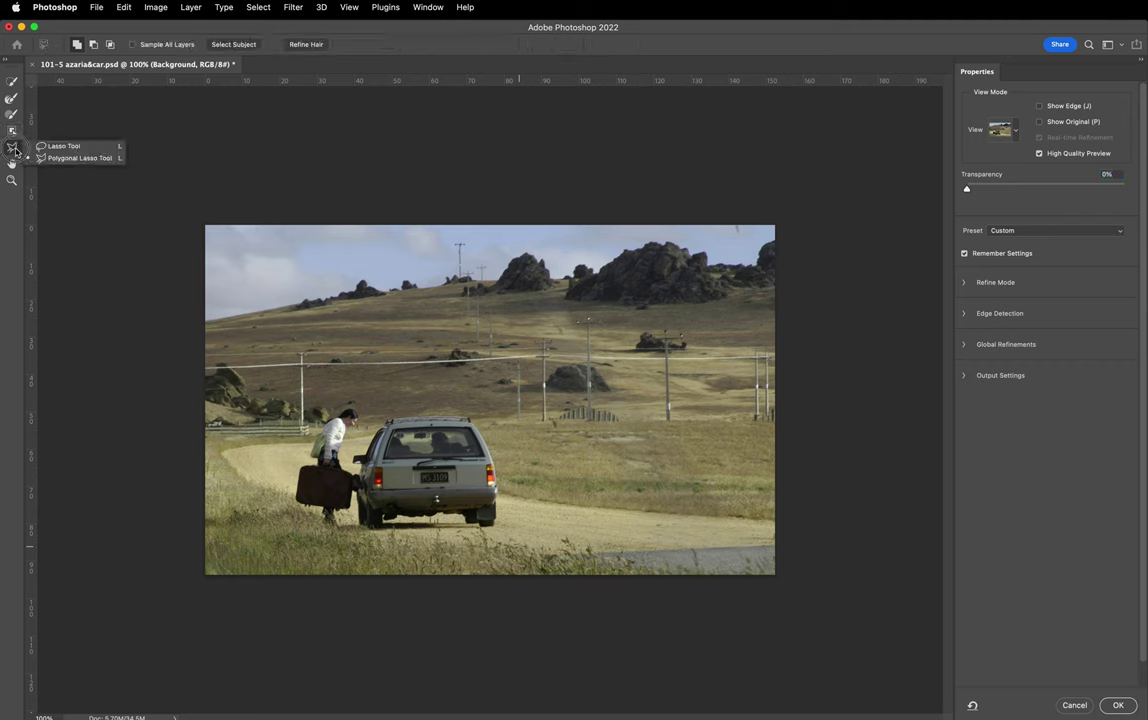
pyautogui.click(60, 158)
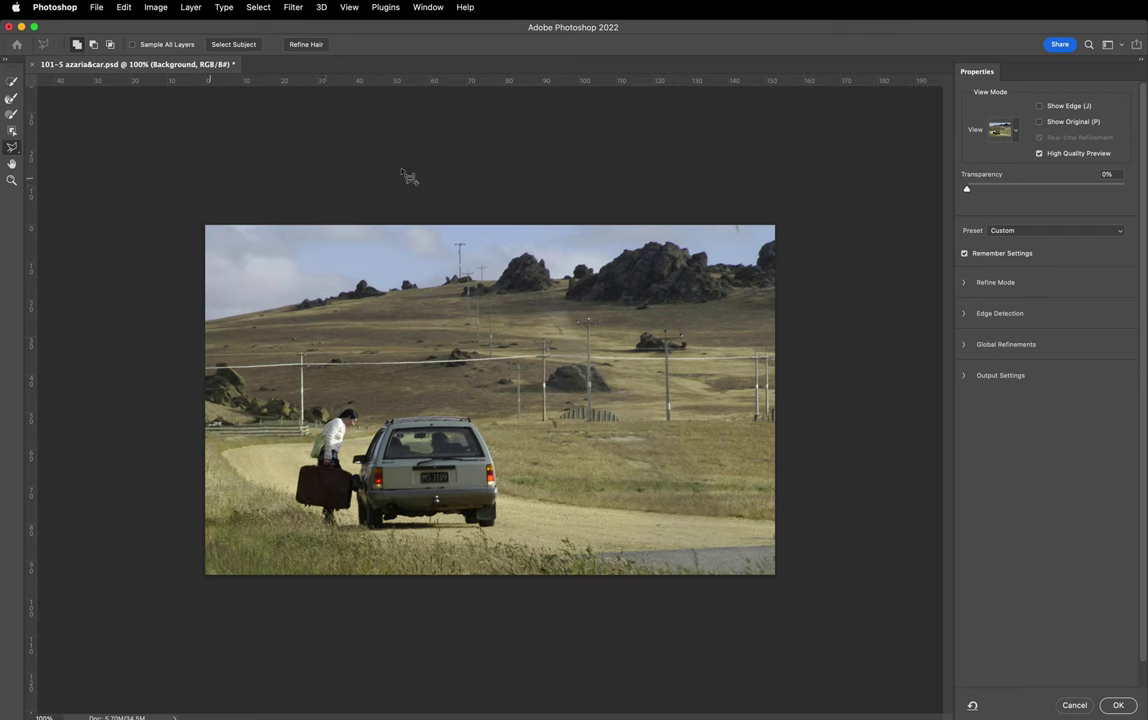
pyautogui.click(1073, 706)
# Step: Show the masked portrait copy layer and open its mask in Select and Mask
pyautogui.click(873, 427)
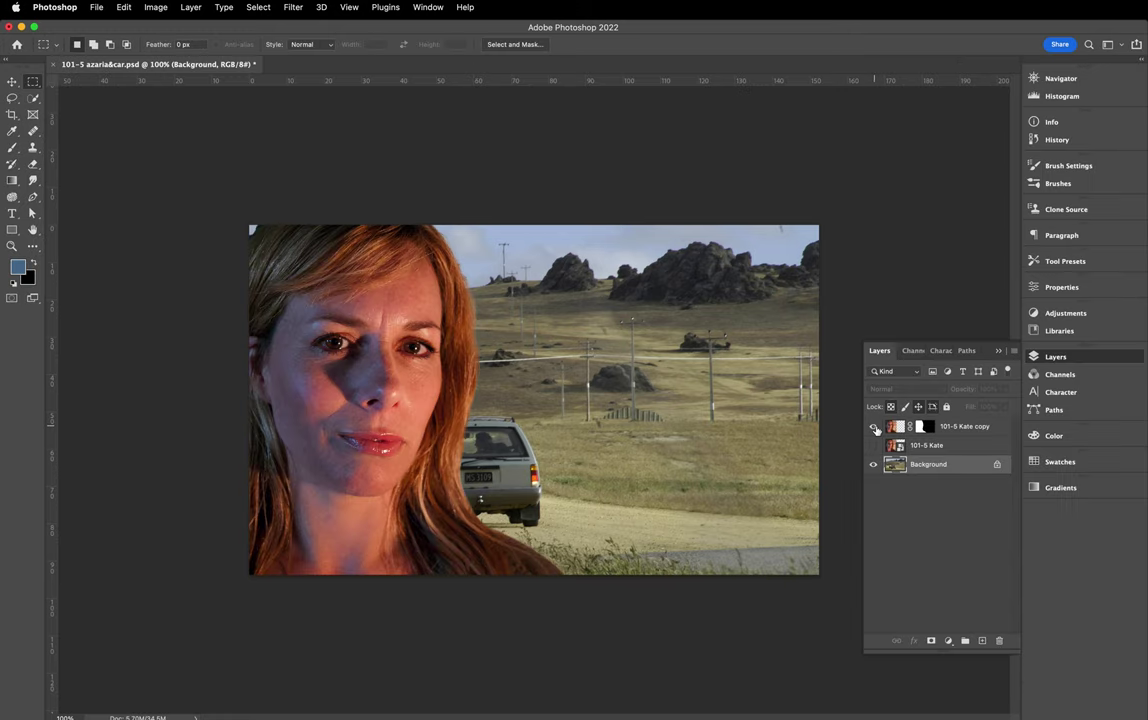
pyautogui.click(905, 433)
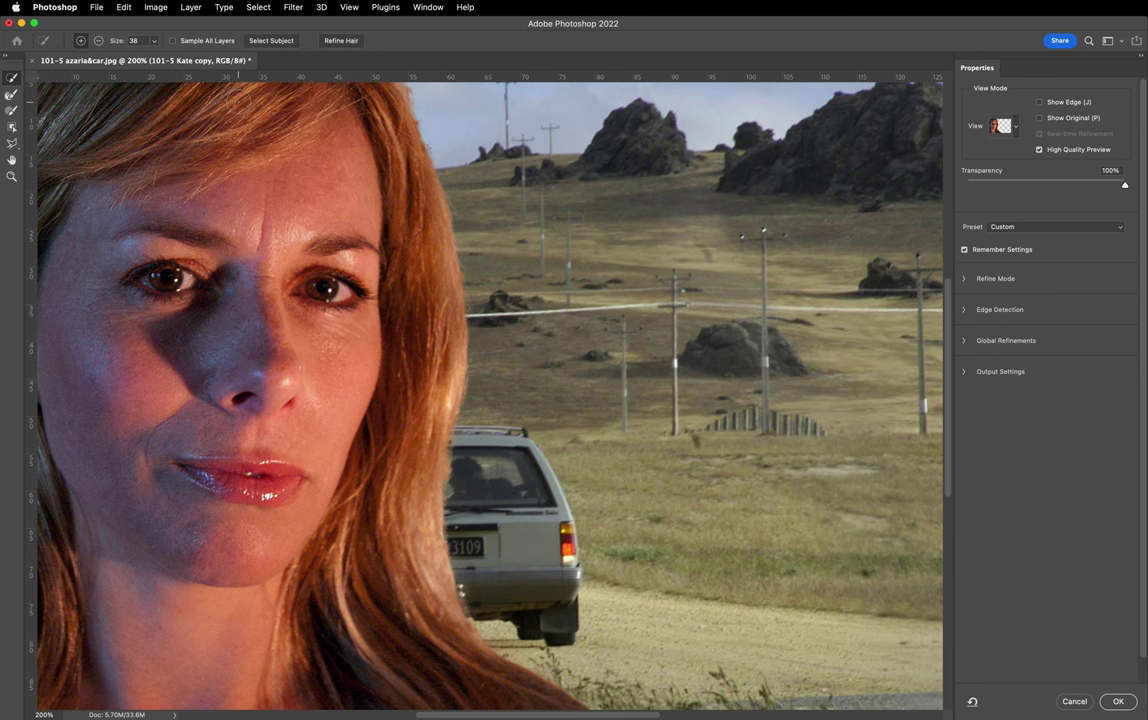
pyautogui.press('super+minus')
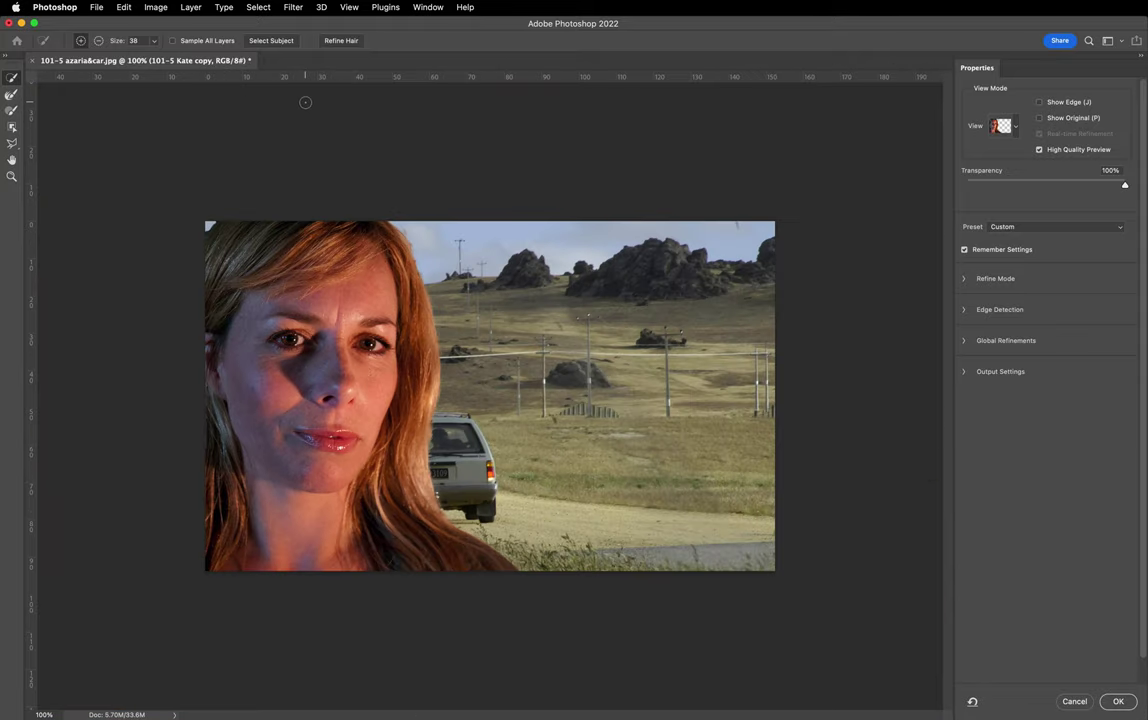
# Step: Switch the Select and Mask view mode to Black & White
pyautogui.click(1016, 130)
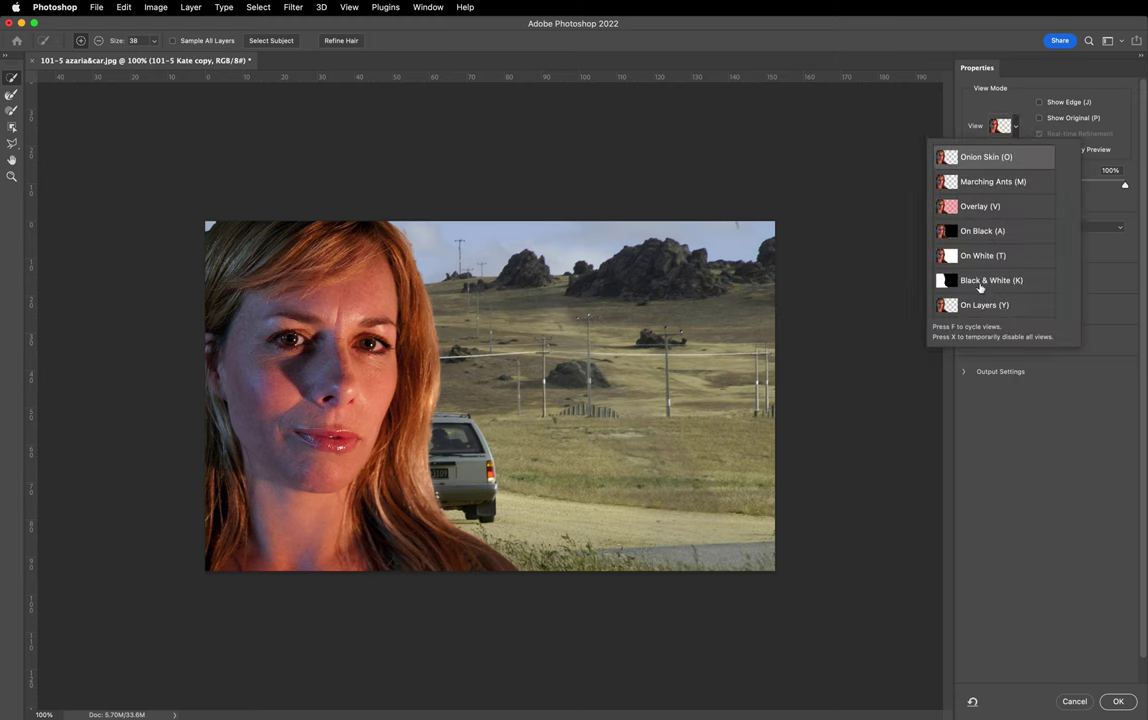
pyautogui.click(979, 282)
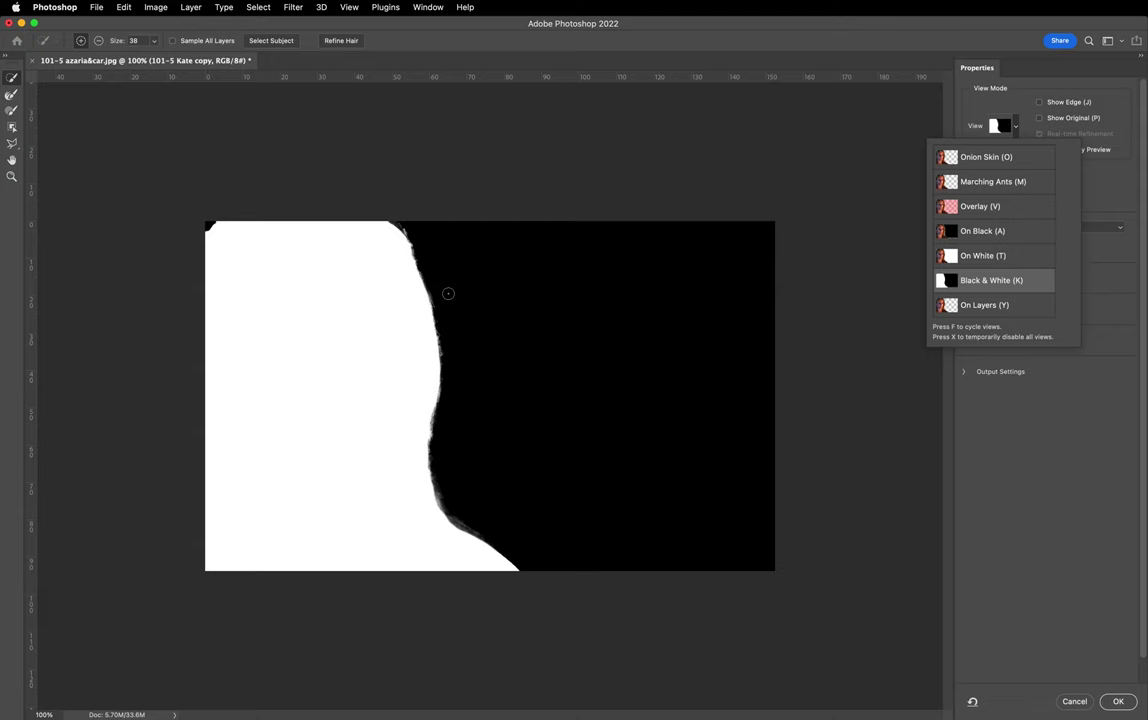
pyautogui.click(1001, 518)
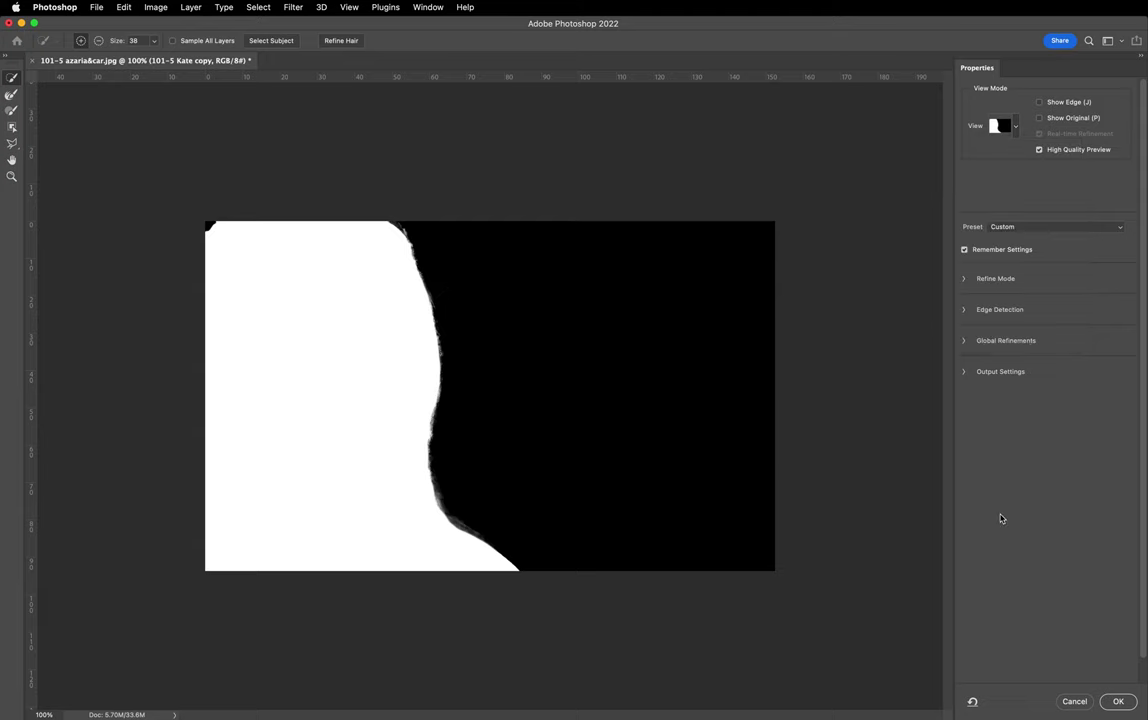
# Step: Paint along the portrait's hair edge from the crown down to the shoulder with the 83 px Refine Edge Brush
pyautogui.press('super+plus')
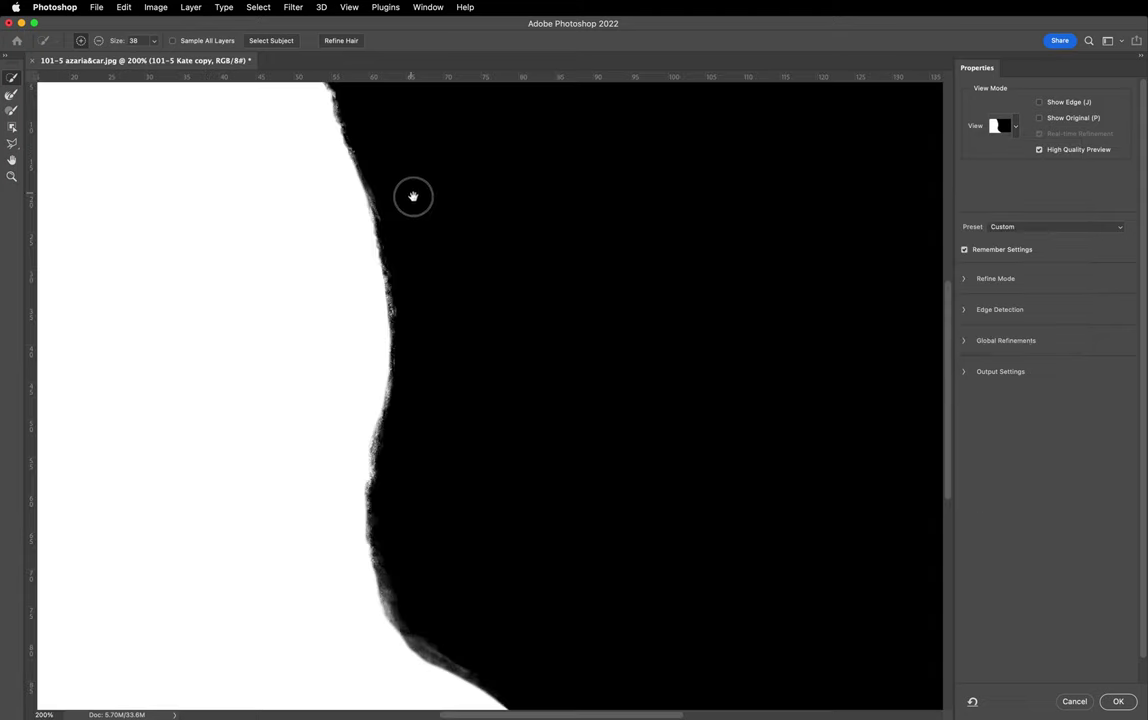
pyautogui.moveTo(413, 195); pyautogui.dragTo(616, 287)
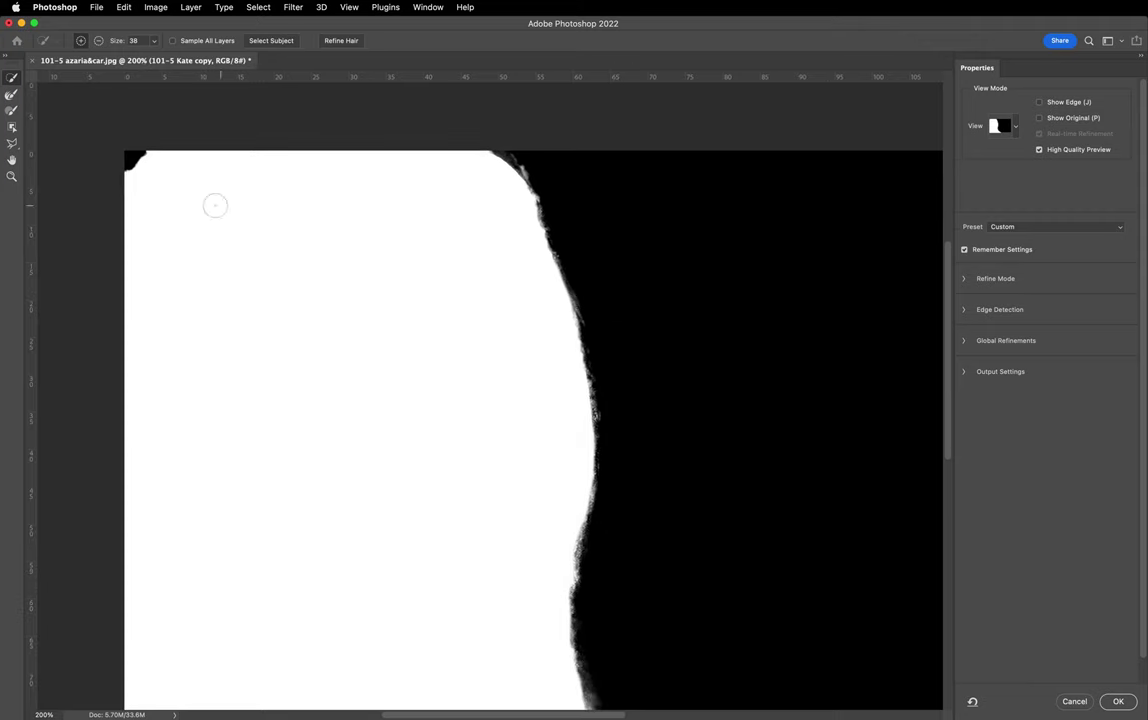
pyautogui.click(10, 95)
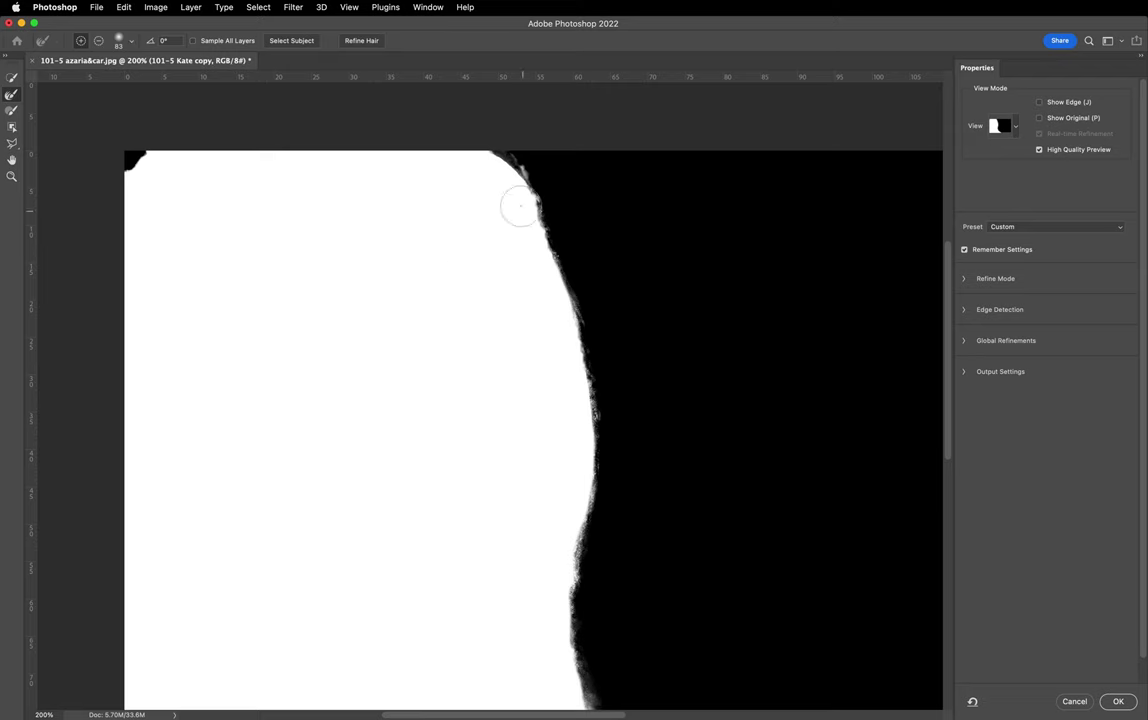
pyautogui.moveTo(465, 185)
pyautogui.mouseDown()
pyautogui.moveTo(445, 150)
pyautogui.moveTo(495, 166)
pyautogui.moveTo(533, 236)
pyautogui.moveTo(571, 471)
pyautogui.mouseUp()
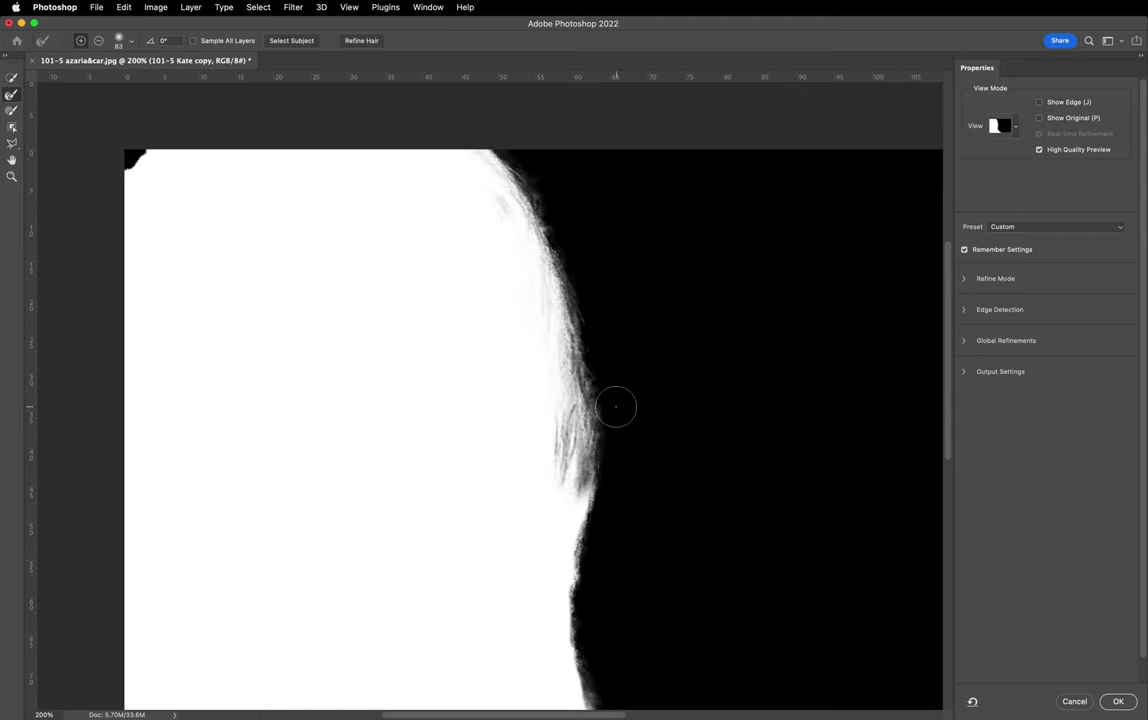
pyautogui.scroll(-5, 615, 402)
pyautogui.moveTo(586, 288)
pyautogui.mouseDown()
pyautogui.moveTo(562, 474)
pyautogui.moveTo(578, 568)
pyautogui.moveTo(750, 700)
pyautogui.mouseUp()
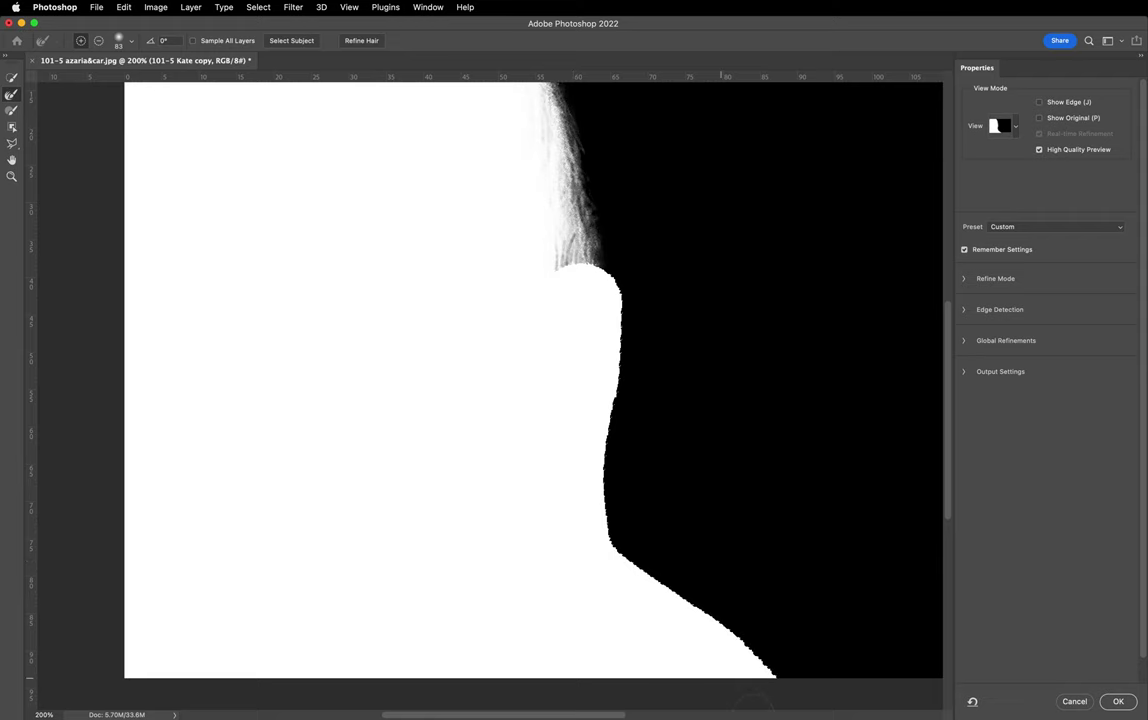
pyautogui.scroll(-5, 756, 661)
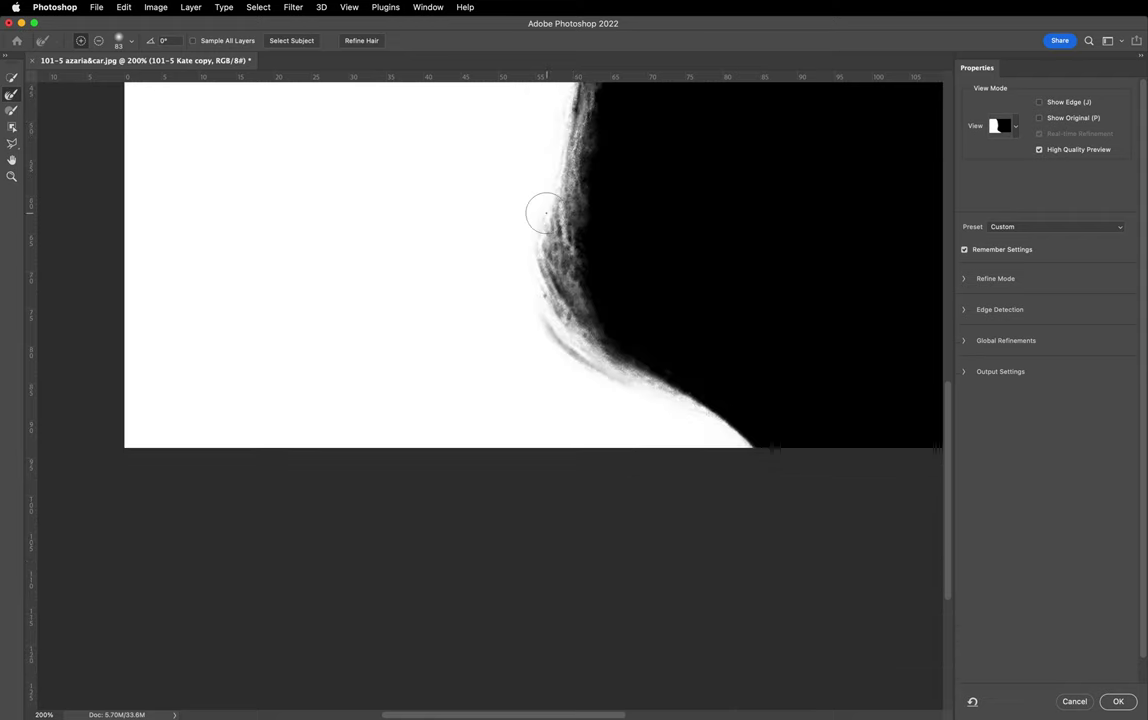
# Step: Paint out the grey patches just inside the upper hair edge with the 64 px Brush tool in add mode
pyautogui.scroll(10, 543, 215)
pyautogui.scroll(-5, 543, 222)
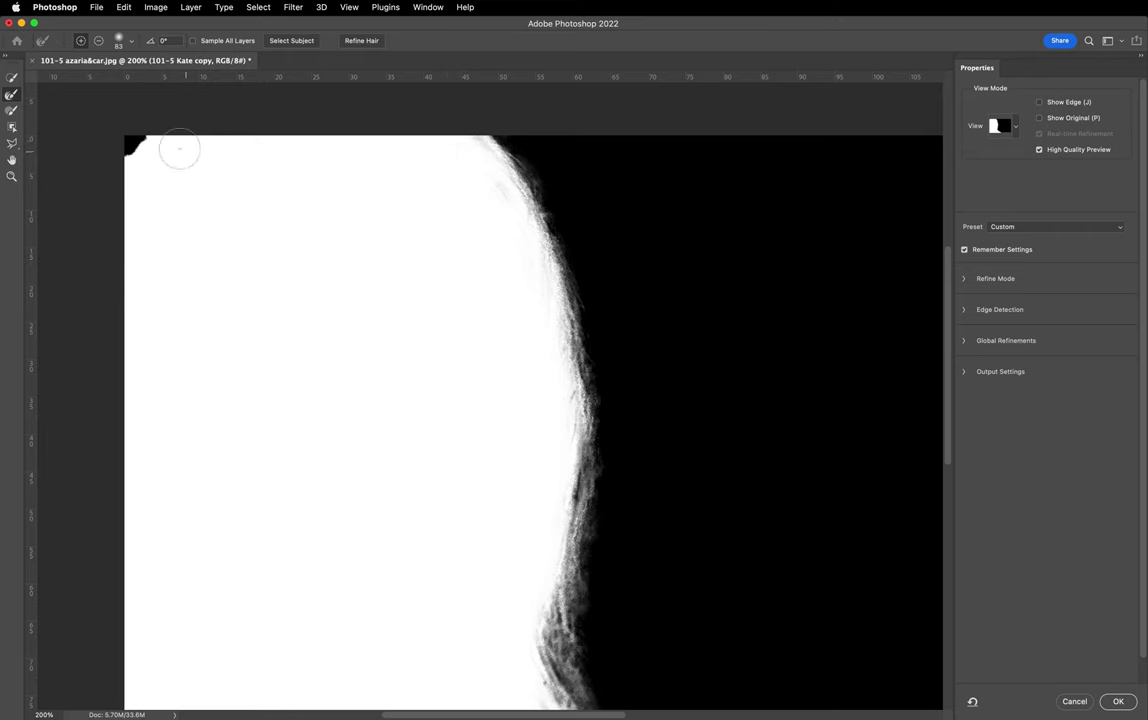
pyautogui.click(9, 113)
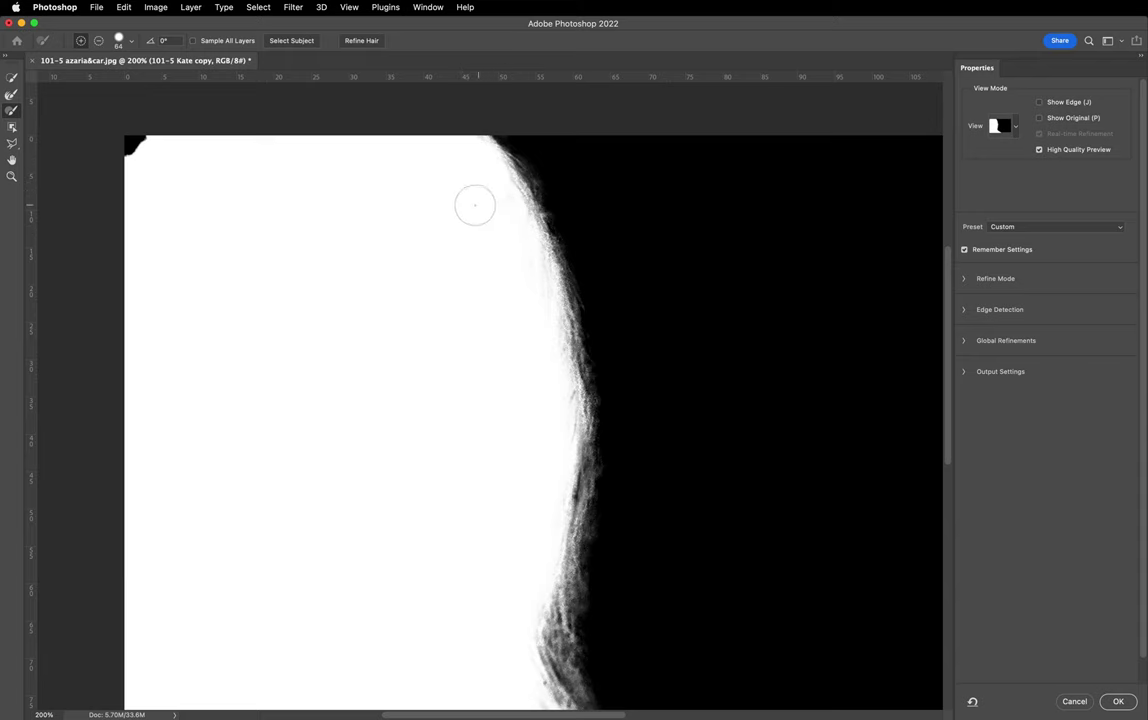
pyautogui.moveTo(480, 204)
pyautogui.mouseDown()
pyautogui.moveTo(495, 195)
pyautogui.moveTo(520, 240)
pyautogui.mouseUp()
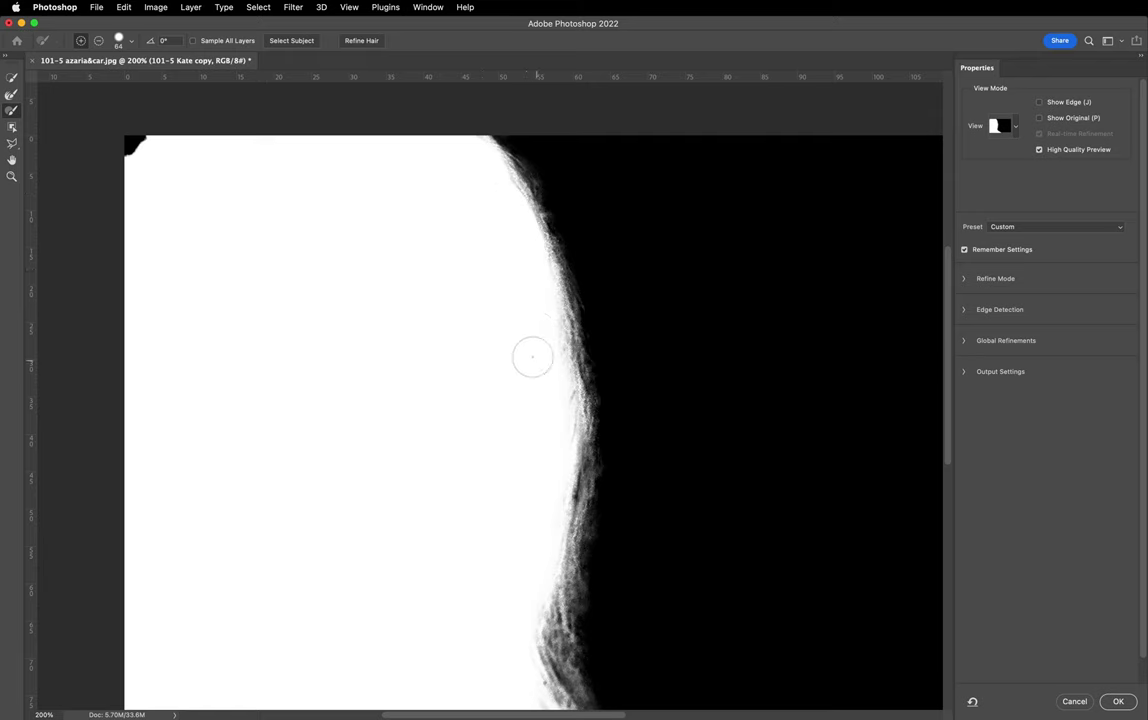
# Step: Set the brush hardness to 67% and paint the inner side of the upper hair edge solid white
pyautogui.click(133, 45)
pyautogui.moveTo(125, 103); pyautogui.dragTo(145, 107)
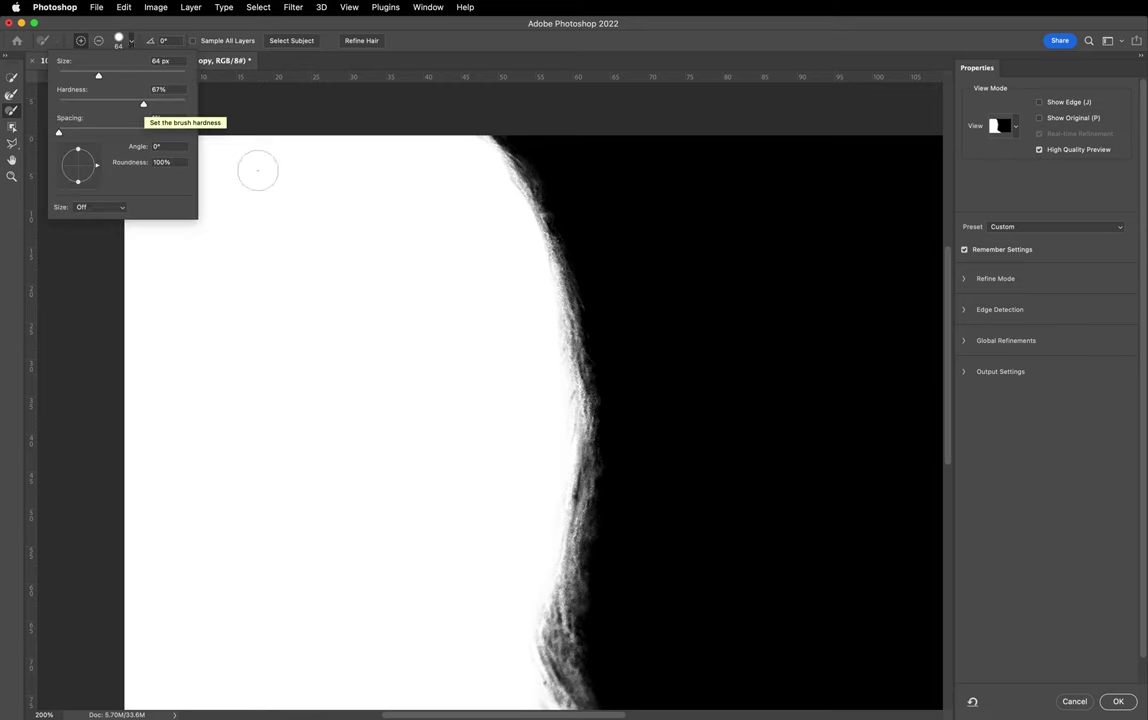
pyautogui.click(402, 220)
pyautogui.moveTo(466, 150)
pyautogui.mouseDown()
pyautogui.moveTo(495, 177)
pyautogui.moveTo(536, 269)
pyautogui.moveTo(553, 415)
pyautogui.moveTo(538, 390)
pyautogui.mouseUp()
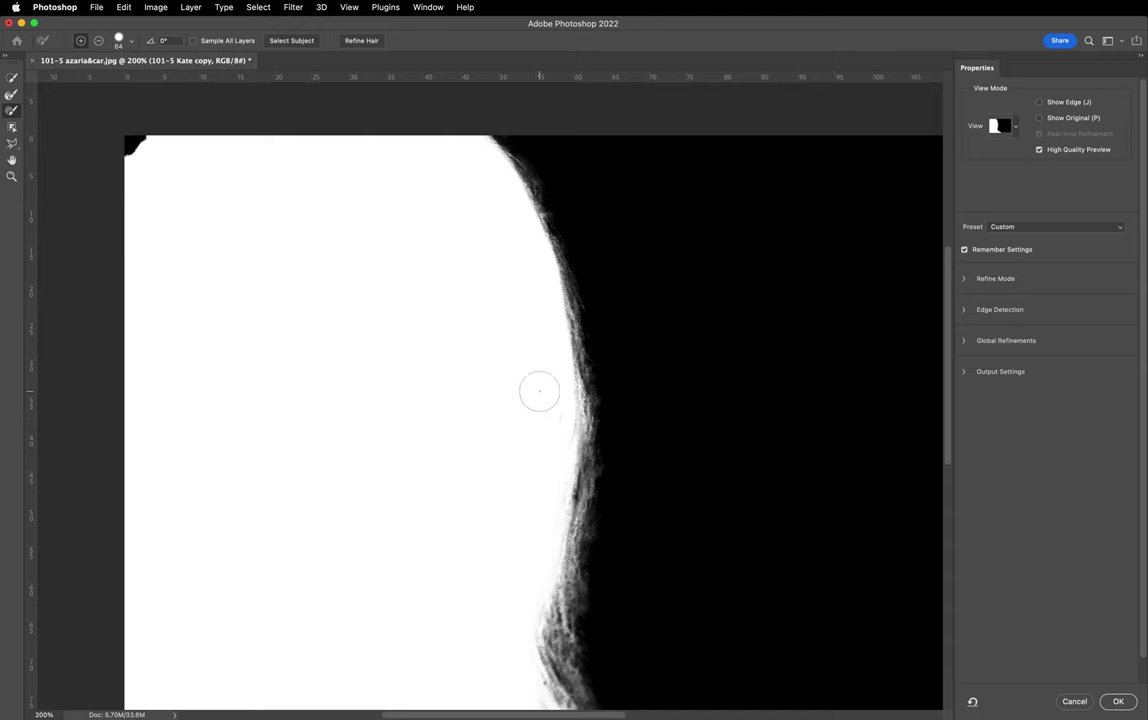
# Step: Set the brush hardness to 40% and paint the inner hair edge solid white from mid-length down to the shoulder
pyautogui.click(132, 42)
pyautogui.moveTo(134, 103); pyautogui.dragTo(111, 106)
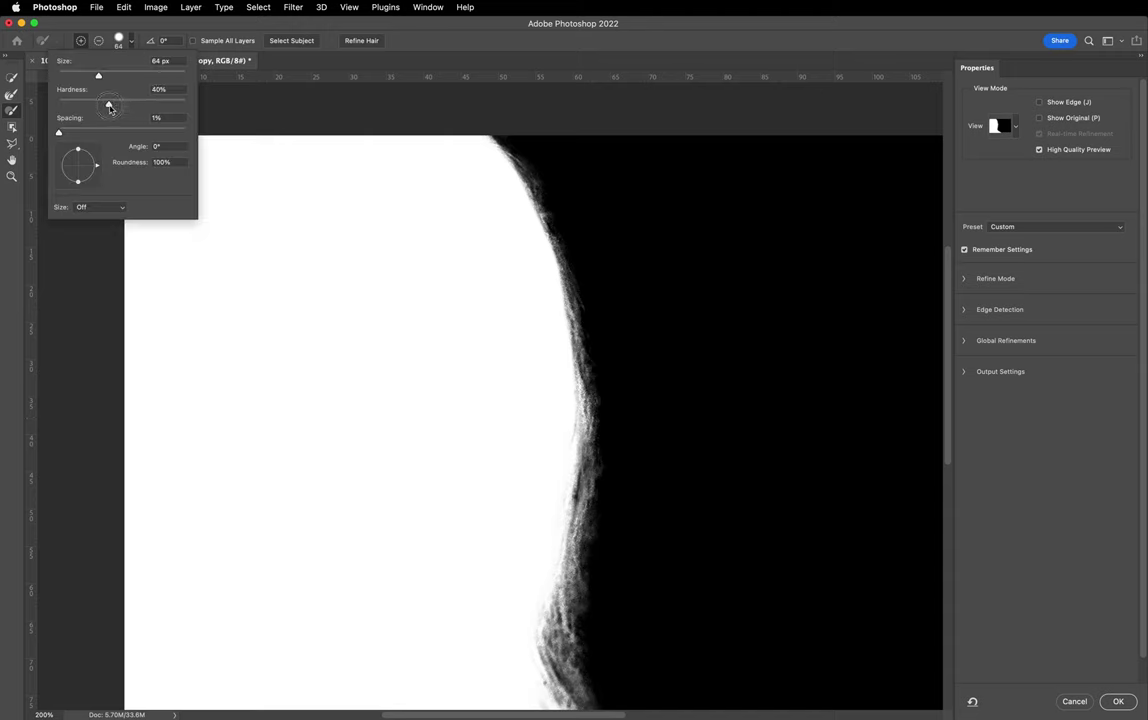
pyautogui.press('Return')
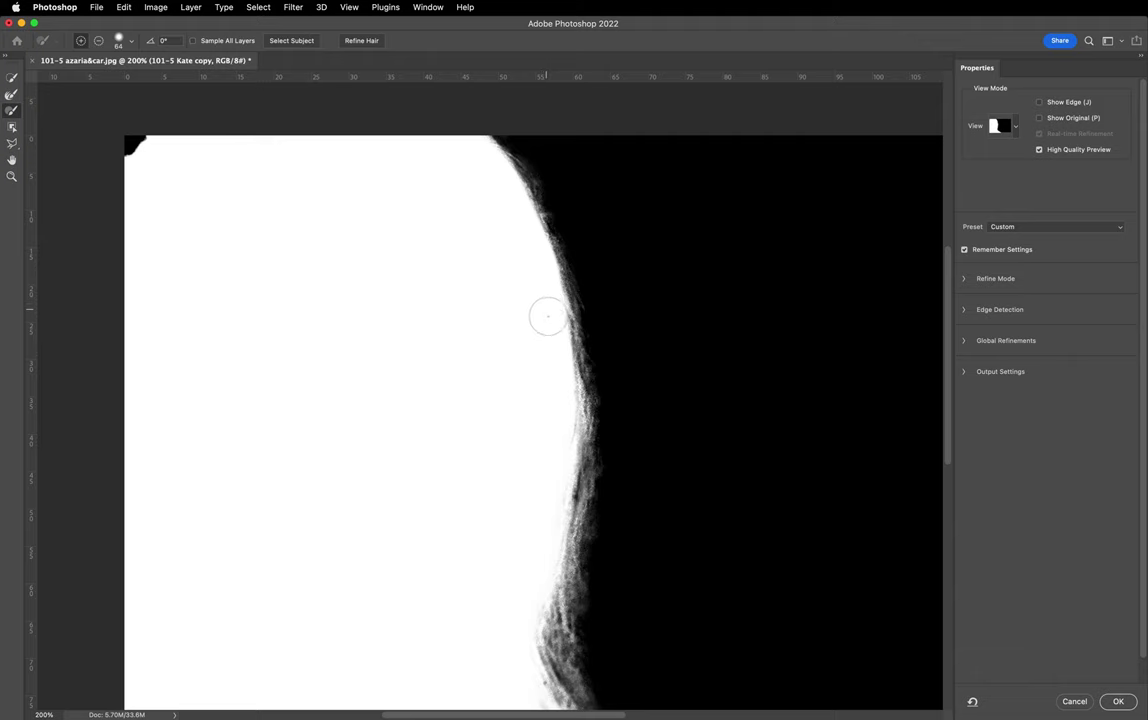
pyautogui.moveTo(548, 317)
pyautogui.mouseDown()
pyautogui.moveTo(556, 376)
pyautogui.moveTo(533, 556)
pyautogui.mouseUp()
pyautogui.scroll(-1, 492, 424)
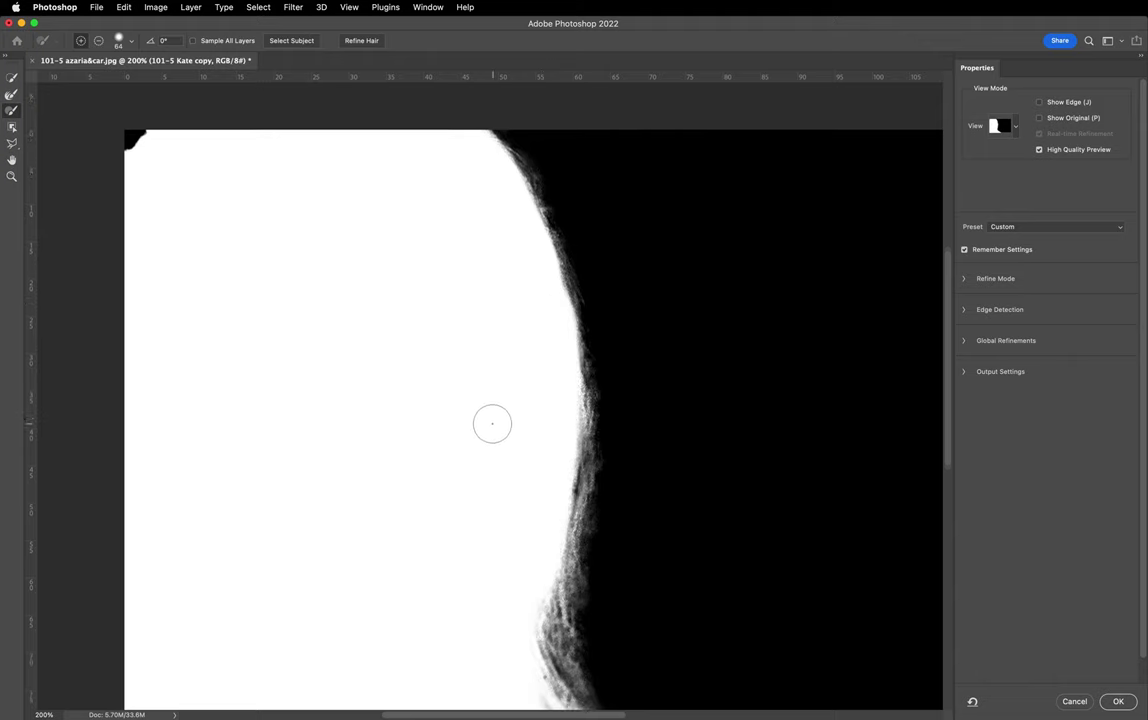
pyautogui.scroll(-5, 492, 424)
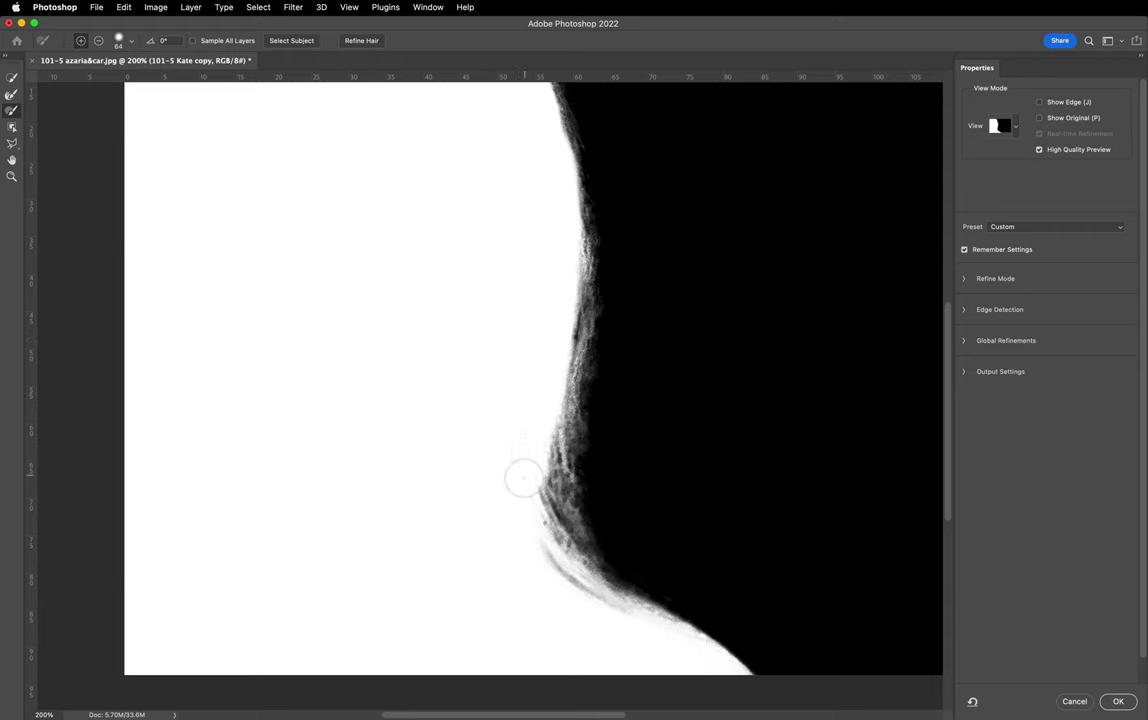
pyautogui.moveTo(522, 479)
pyautogui.mouseDown()
pyautogui.moveTo(525, 545)
pyautogui.moveTo(547, 580)
pyautogui.moveTo(657, 648)
pyautogui.moveTo(526, 567)
pyautogui.moveTo(646, 643)
pyautogui.moveTo(584, 605)
pyautogui.moveTo(692, 658)
pyautogui.mouseUp()
pyautogui.scroll(-10, 692, 615)
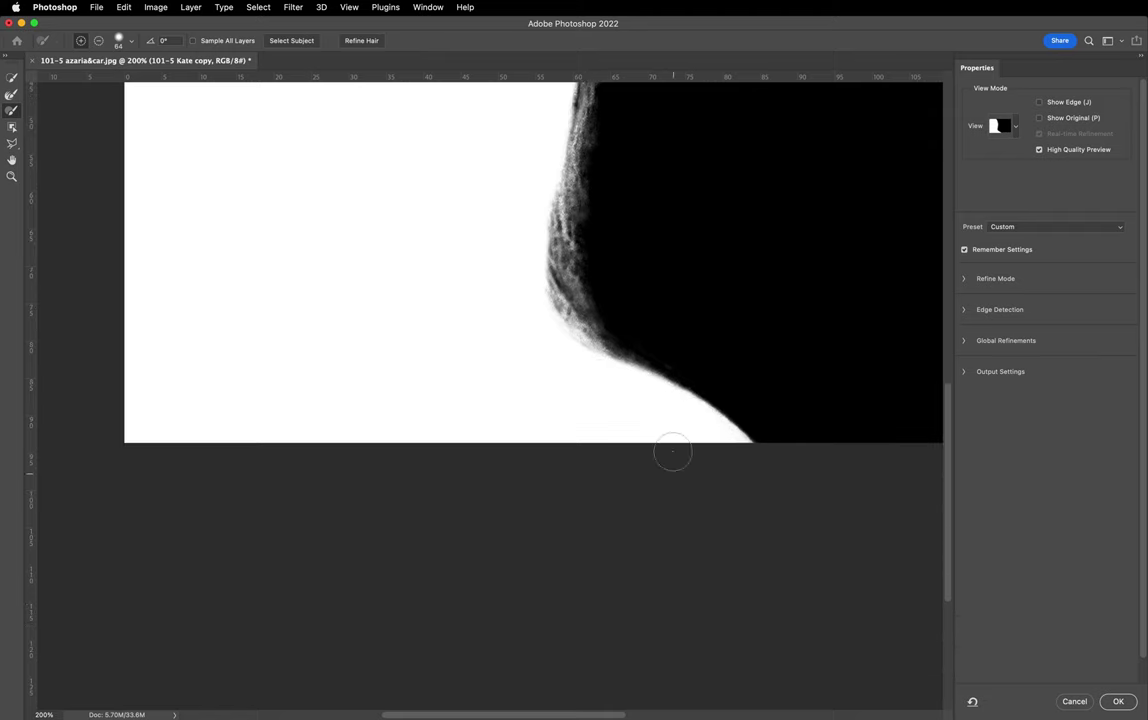
pyautogui.scroll(2, 820, 470)
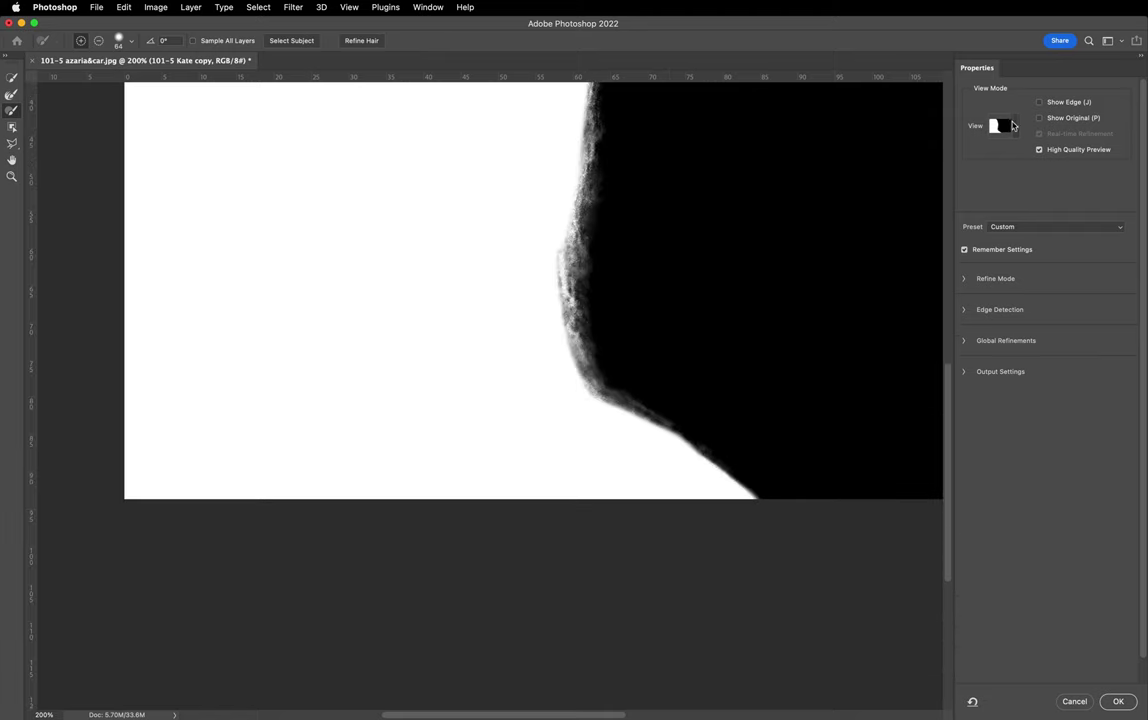
# Step: Switch the mask preview from Black & White to Onion Skin to show the portrait over the landscape
pyautogui.click(1012, 125)
pyautogui.click(976, 158)
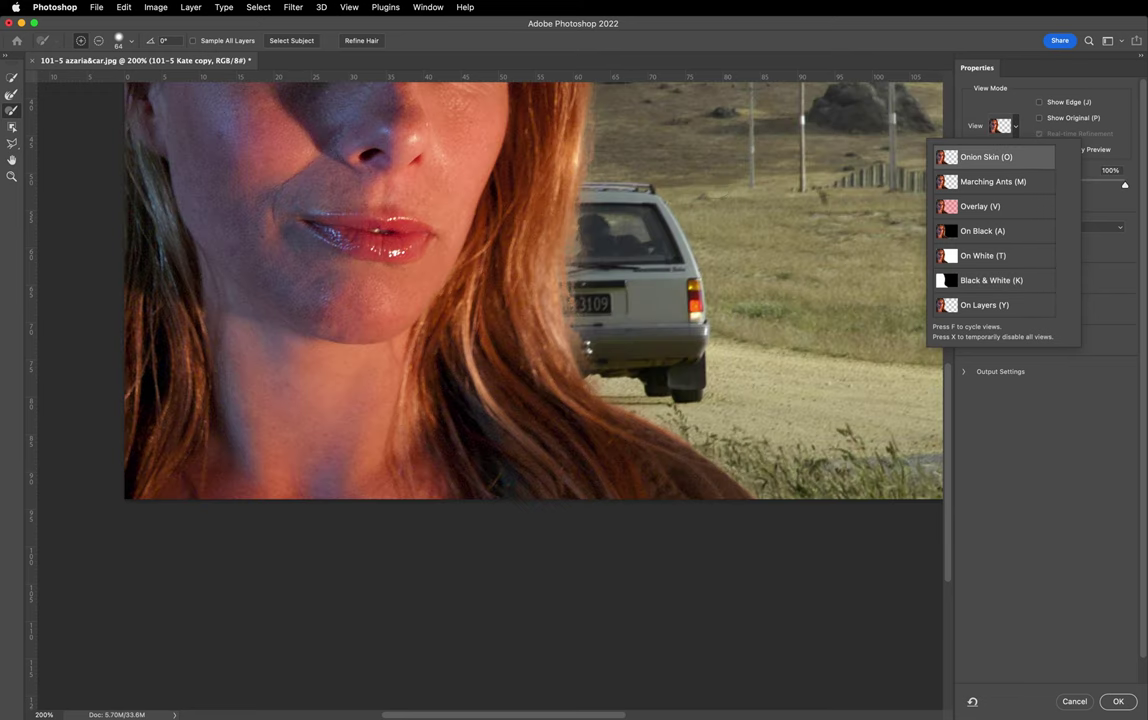
pyautogui.scroll(15, 616, 180)
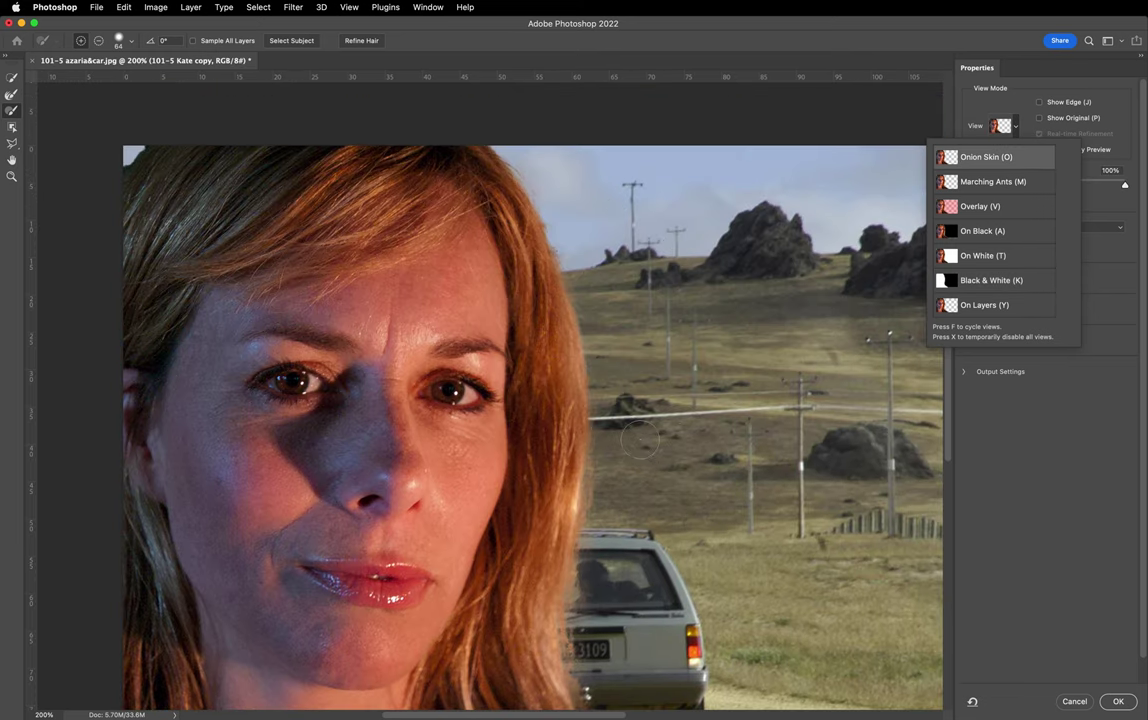
pyautogui.press('alt')
pyautogui.press('Escape')
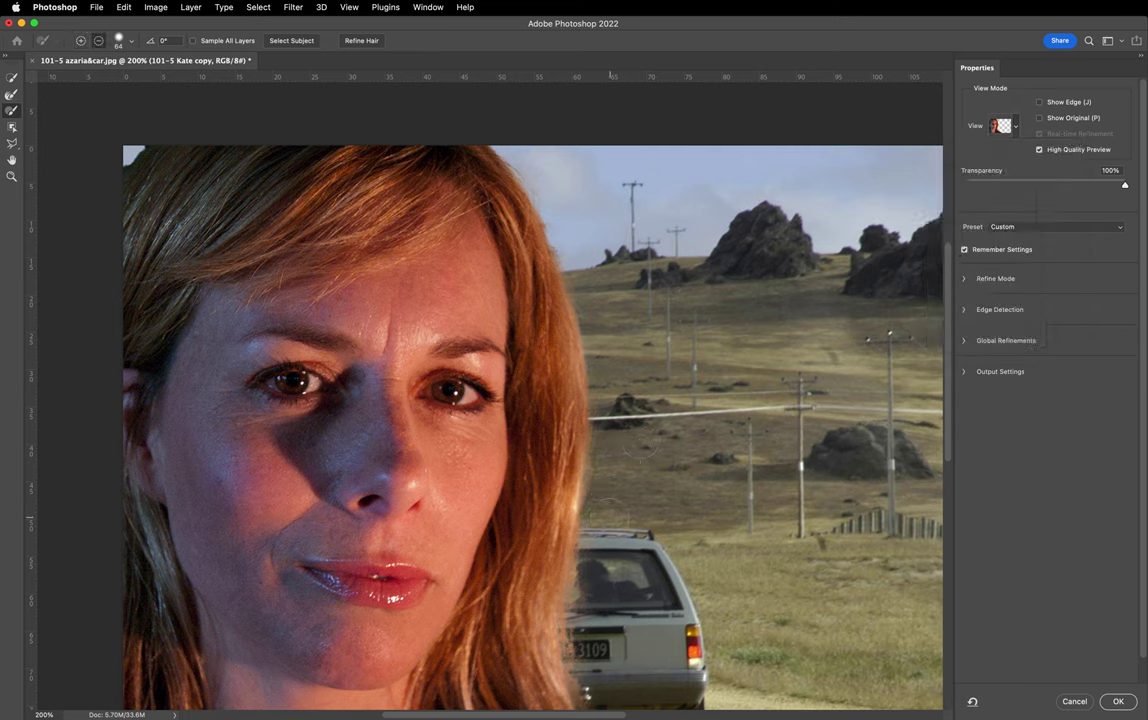
# Step: Paint away the leftover hair haze over the car and its number plate with the 64 px brush in subtract mode
pyautogui.press('alt')
pyautogui.moveTo(598, 575)
pyautogui.mouseDown()
pyautogui.moveTo(534, 530)
pyautogui.moveTo(534, 580)
pyautogui.moveTo(620, 558)
pyautogui.mouseUp()
pyautogui.scroll(-5, 620, 558)
pyautogui.press('alt')
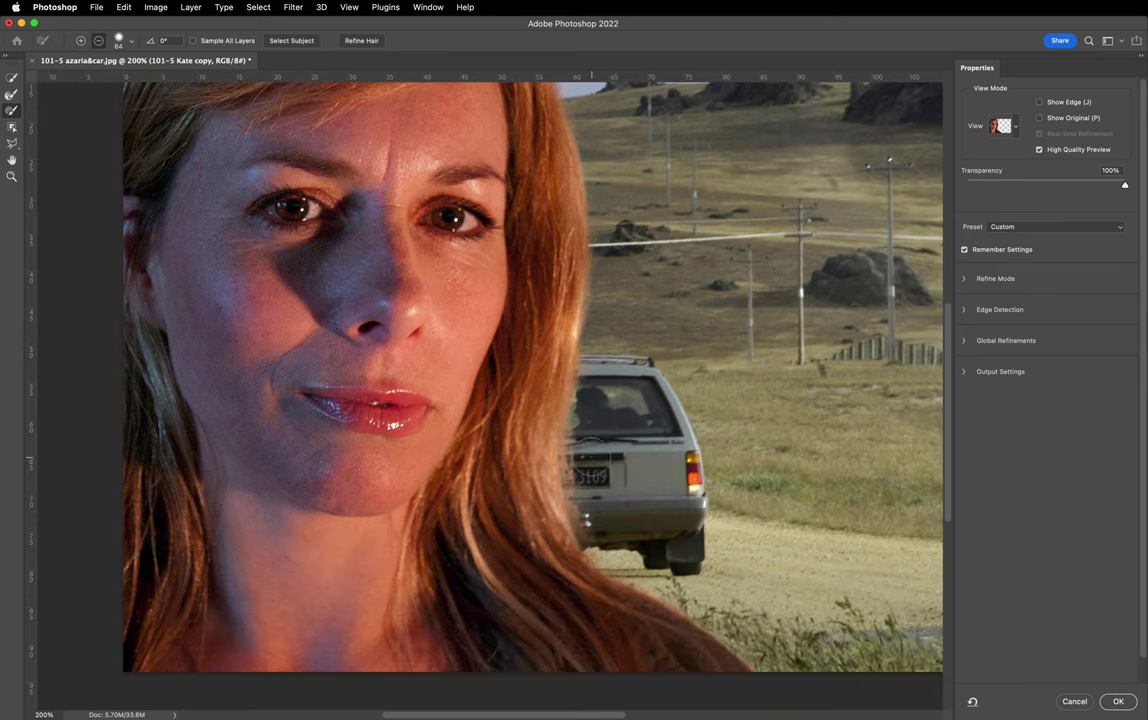
pyautogui.moveTo(598, 489)
pyautogui.mouseDown()
pyautogui.moveTo(588, 445)
pyautogui.moveTo(602, 521)
pyautogui.moveTo(592, 503)
pyautogui.mouseUp()
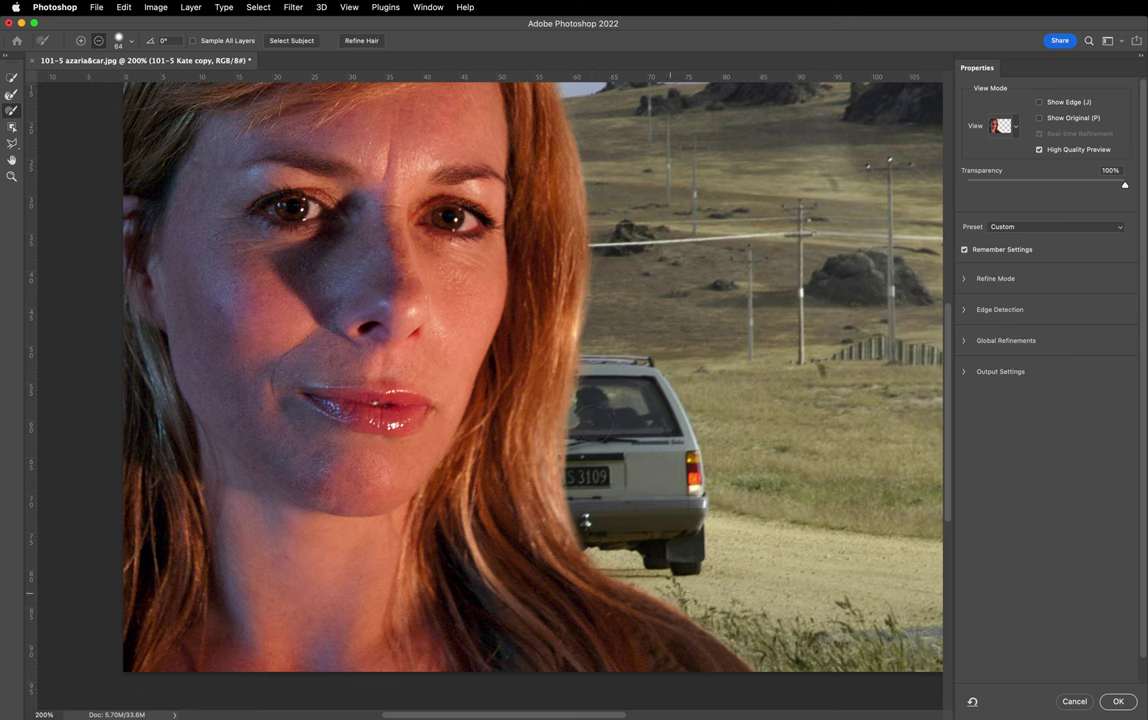
pyautogui.scroll(3, 690, 328)
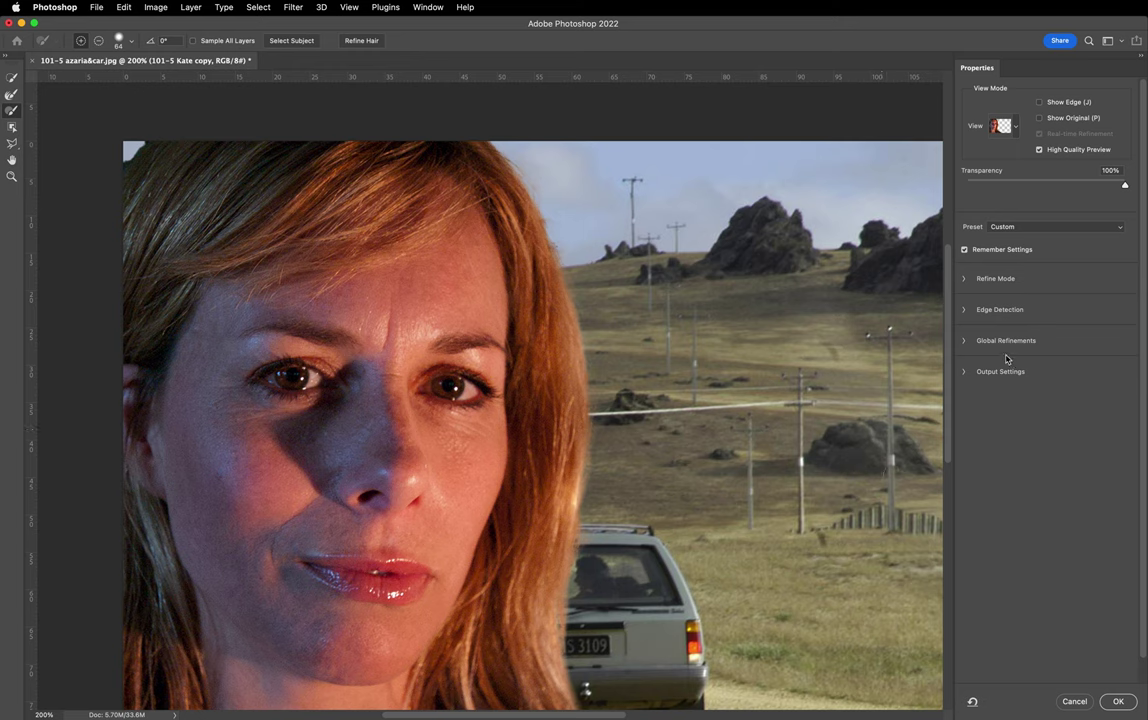
# Step: Try an Edge Detection radius of 4 px on the hair mask, then return the radius to 0 px
pyautogui.click(964, 280)
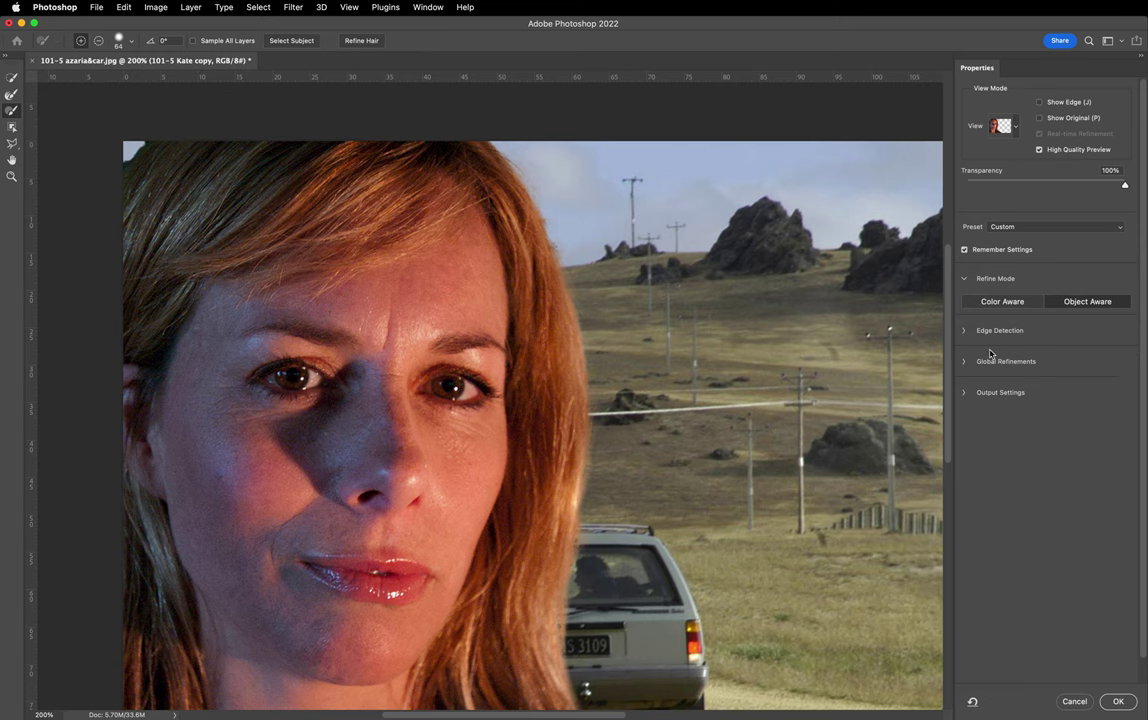
pyautogui.click(966, 280)
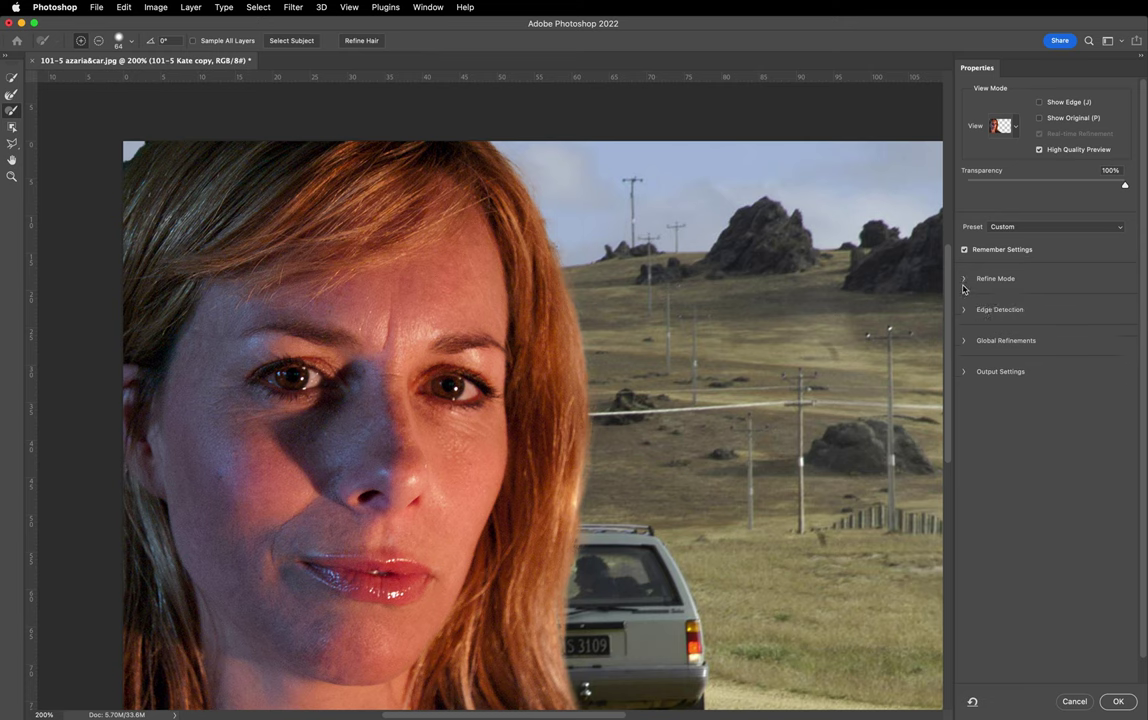
pyautogui.click(965, 311)
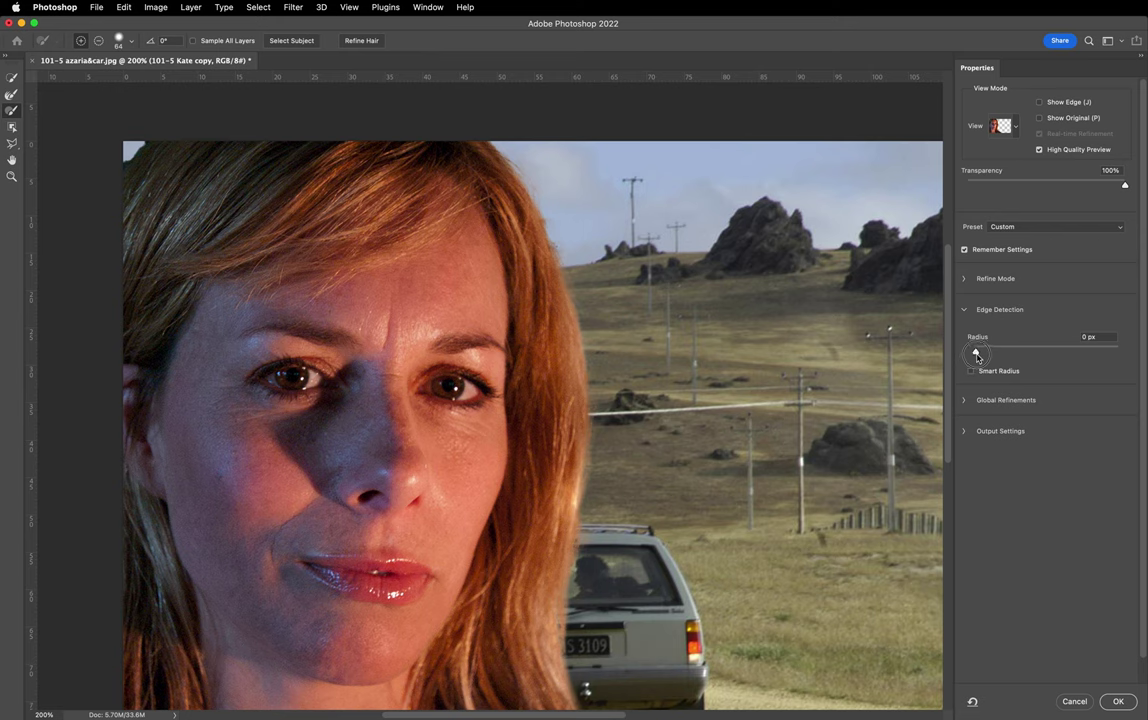
pyautogui.moveTo(973, 352); pyautogui.dragTo(1003, 354)
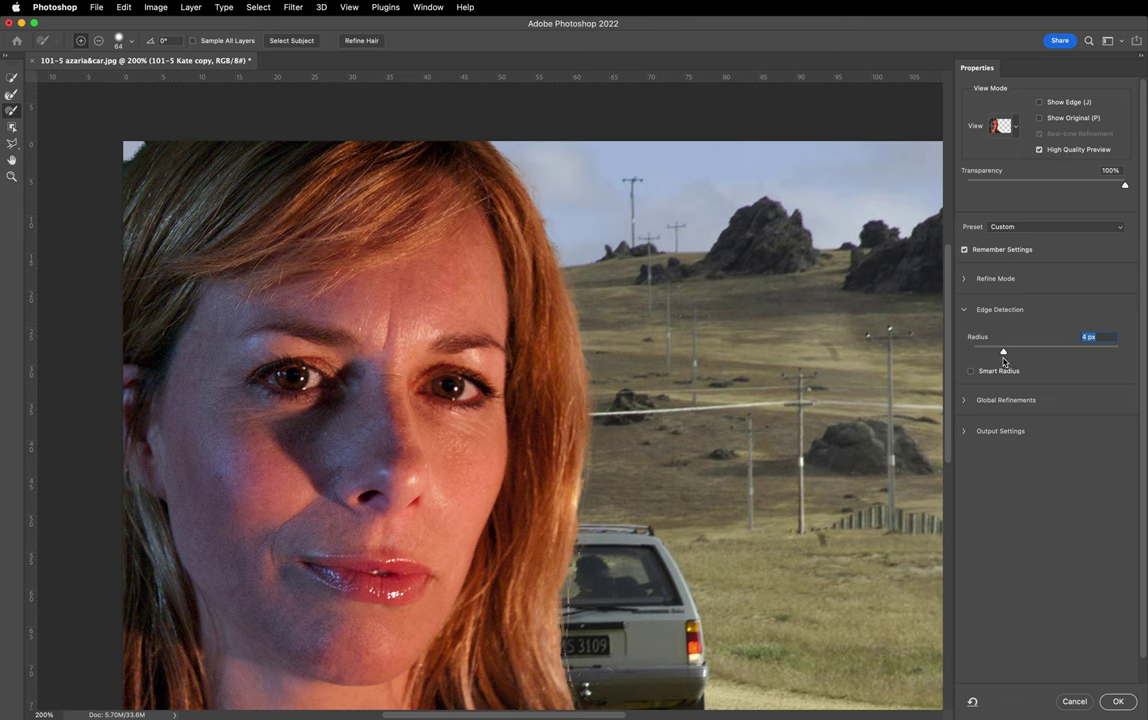
pyautogui.moveTo(1004, 360); pyautogui.dragTo(976, 358)
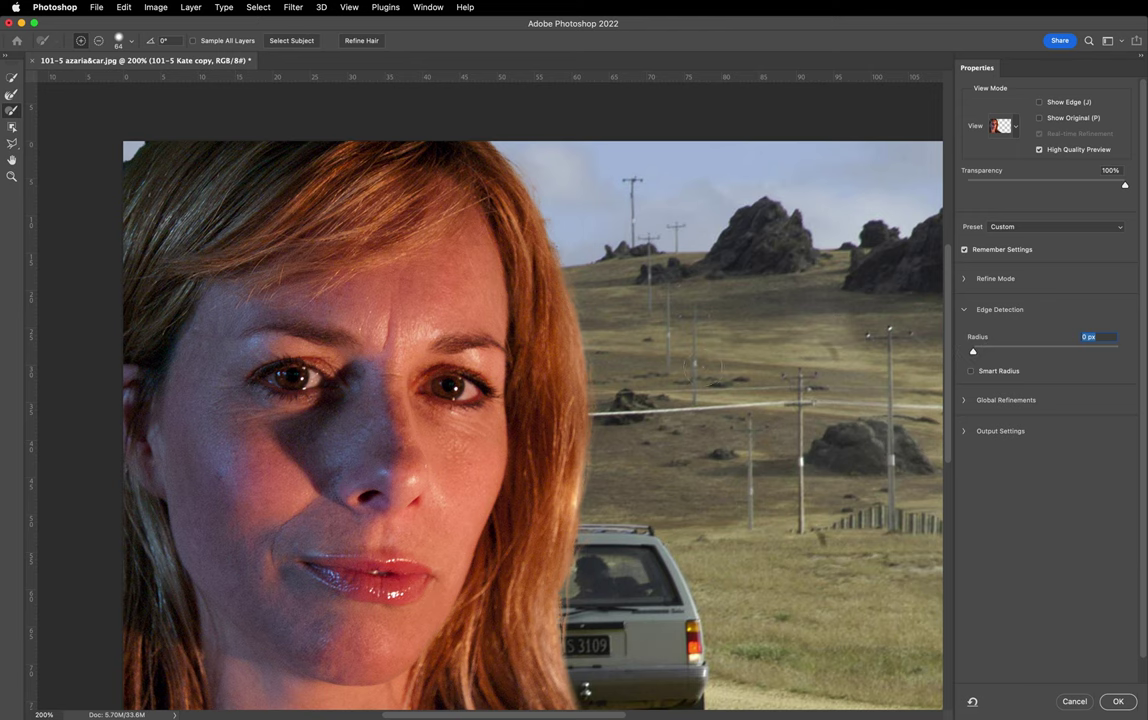
pyautogui.scroll(-2, 680, 400)
pyautogui.scroll(-1, 697, 357)
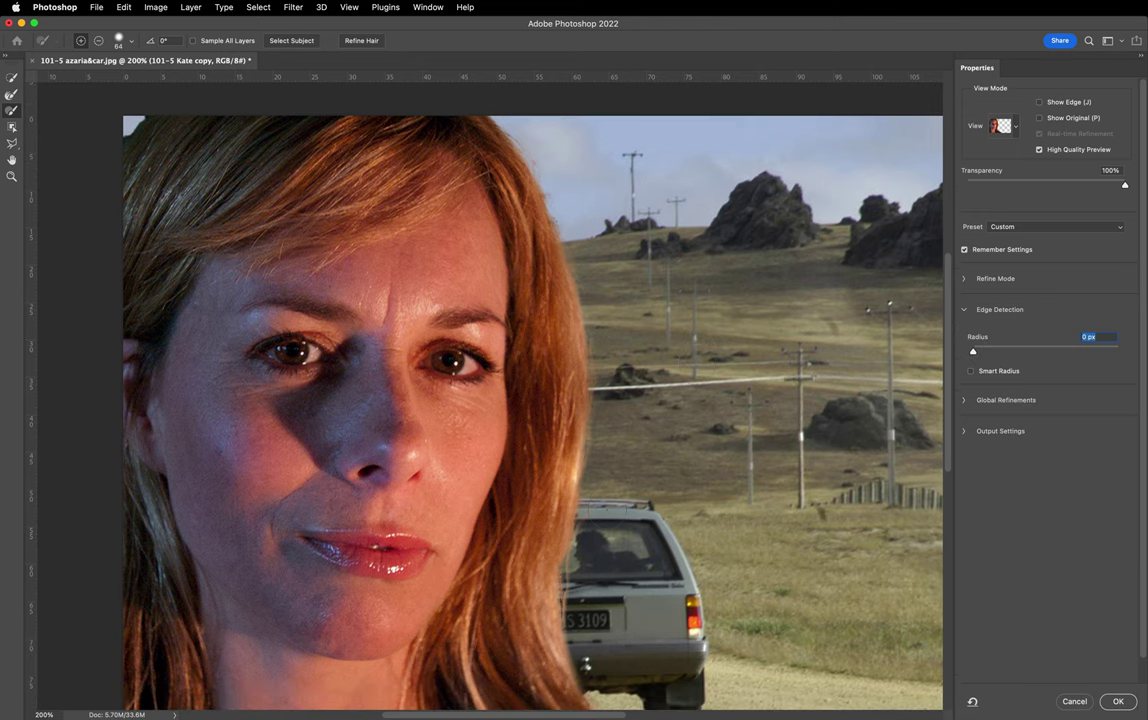
pyautogui.press('super+z')
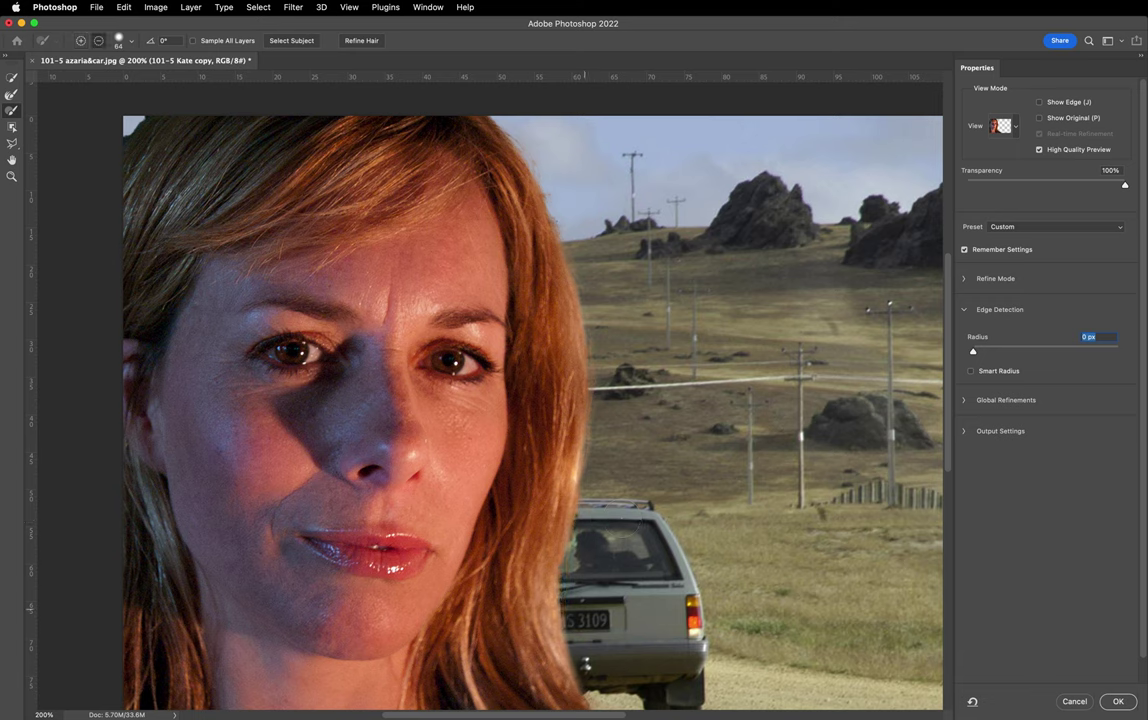
# Step: Try Smart Radius with a small Edge Detection radius on the hair edge, then restore both settings
pyautogui.press('alt')
pyautogui.click(970, 372)
pyautogui.moveTo(975, 353); pyautogui.dragTo(990, 355)
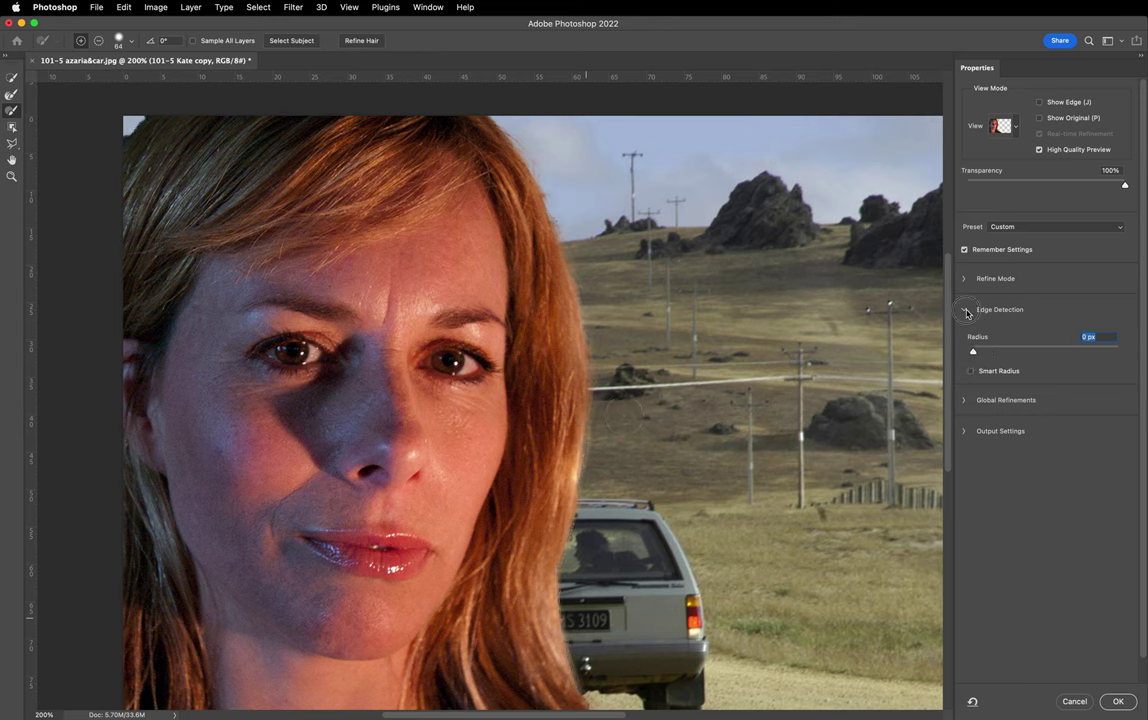
pyautogui.click(966, 310)
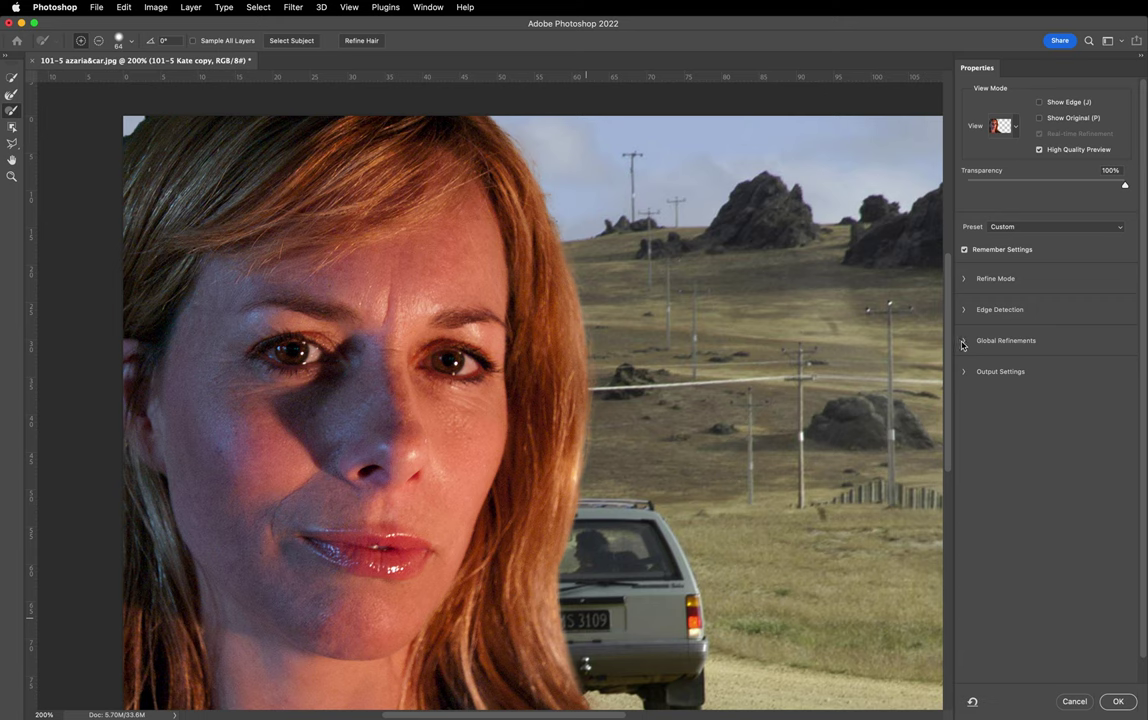
# Step: Try raising Contrast and Smooth in Global Refinements, returning both to zero
pyautogui.click(963, 342)
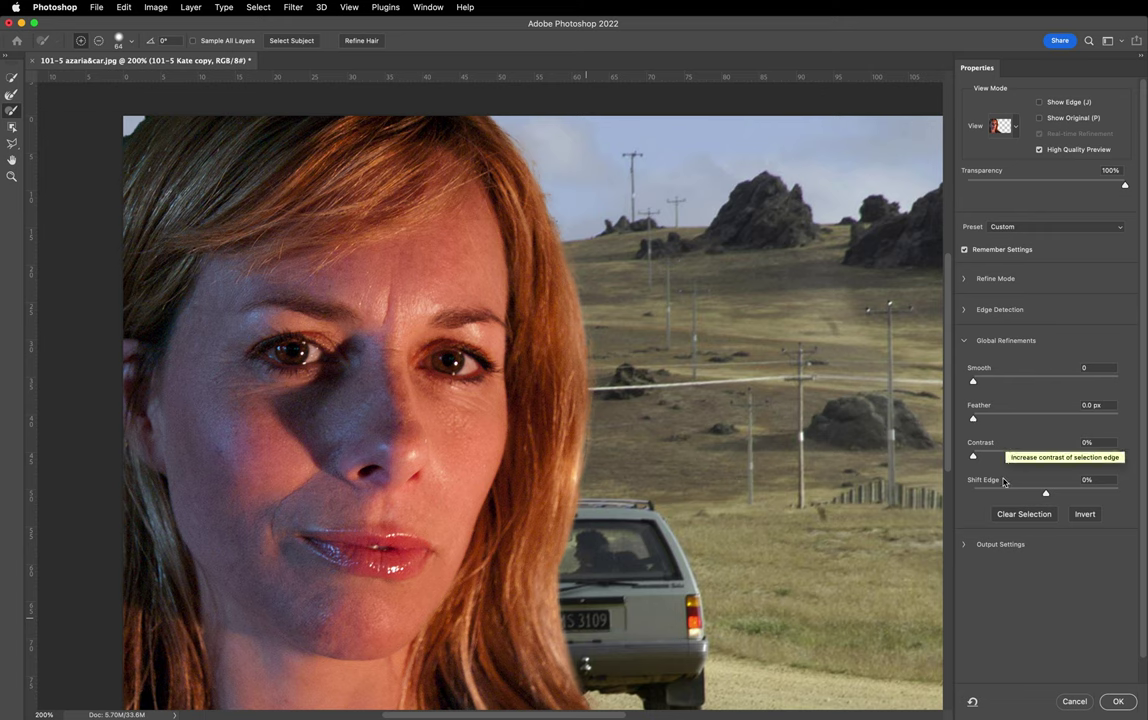
pyautogui.moveTo(975, 458); pyautogui.dragTo(994, 461)
pyautogui.moveTo(978, 461); pyautogui.dragTo(973, 461)
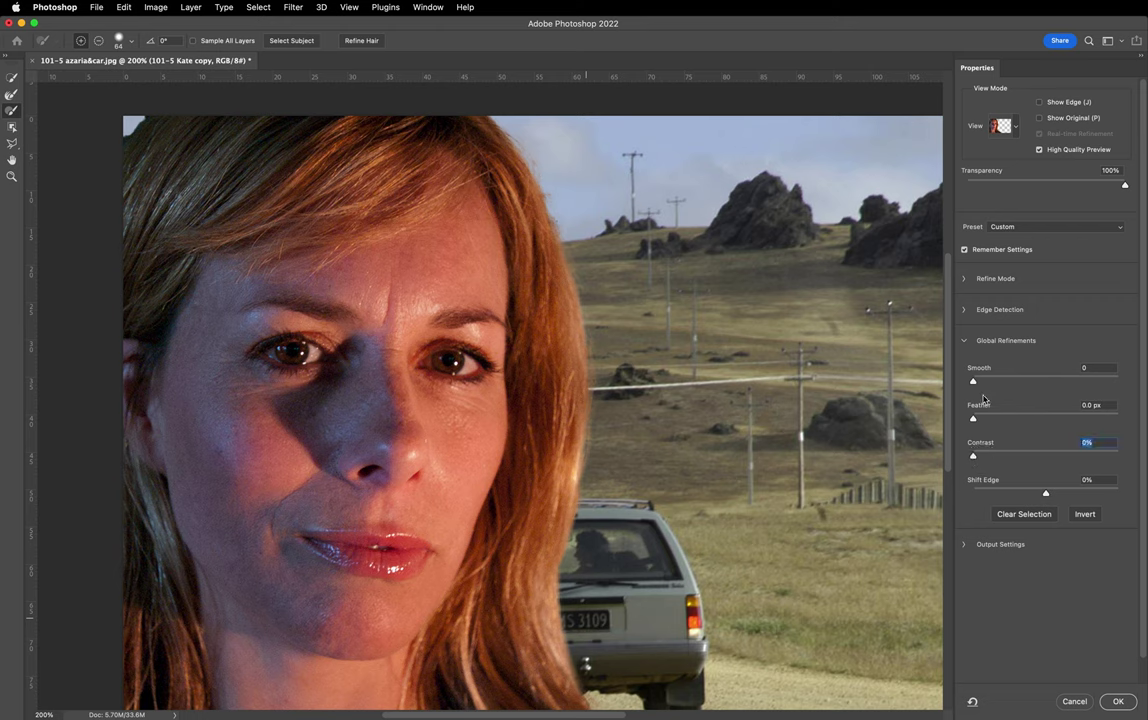
pyautogui.moveTo(973, 381); pyautogui.dragTo(1062, 387)
pyautogui.moveTo(1060, 381); pyautogui.dragTo(995, 459)
pyautogui.moveTo(995, 457); pyautogui.dragTo(971, 457)
# Step: Set Shift Edge to -9% to pull the mask edge slightly inward
pyautogui.moveTo(1046, 493)
pyautogui.mouseDown()
pyautogui.moveTo(1002, 494)
pyautogui.moveTo(1081, 497)
pyautogui.moveTo(1039, 493)
pyautogui.mouseUp()
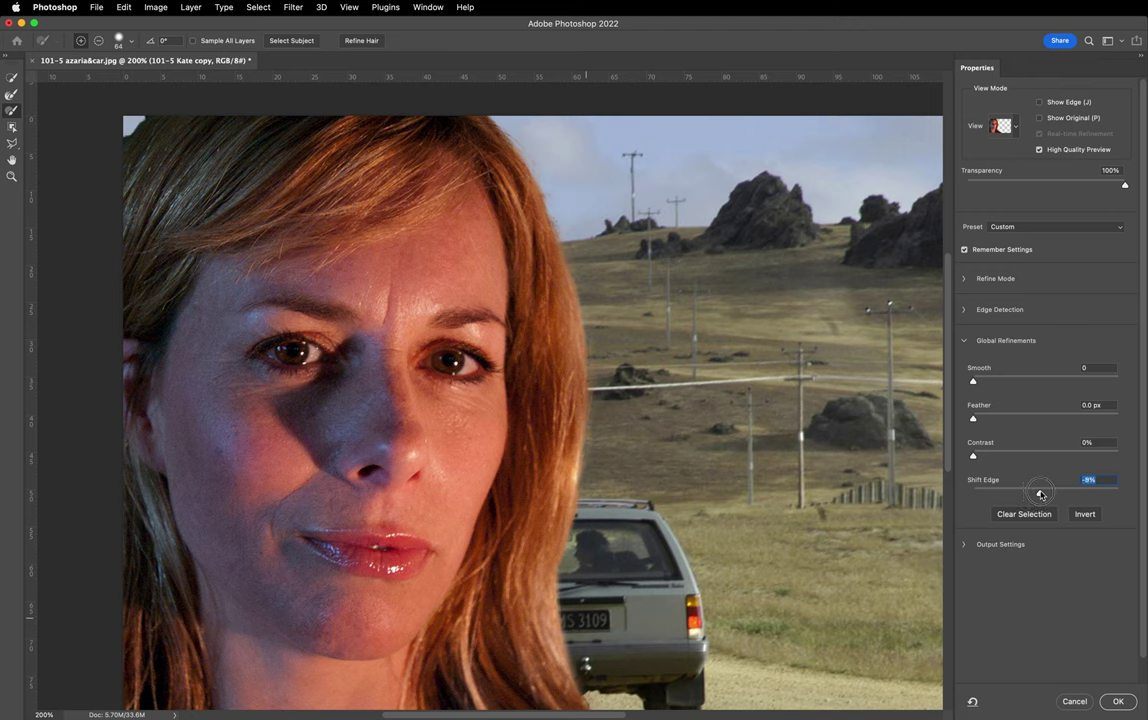
pyautogui.scroll(-1, 1012, 494)
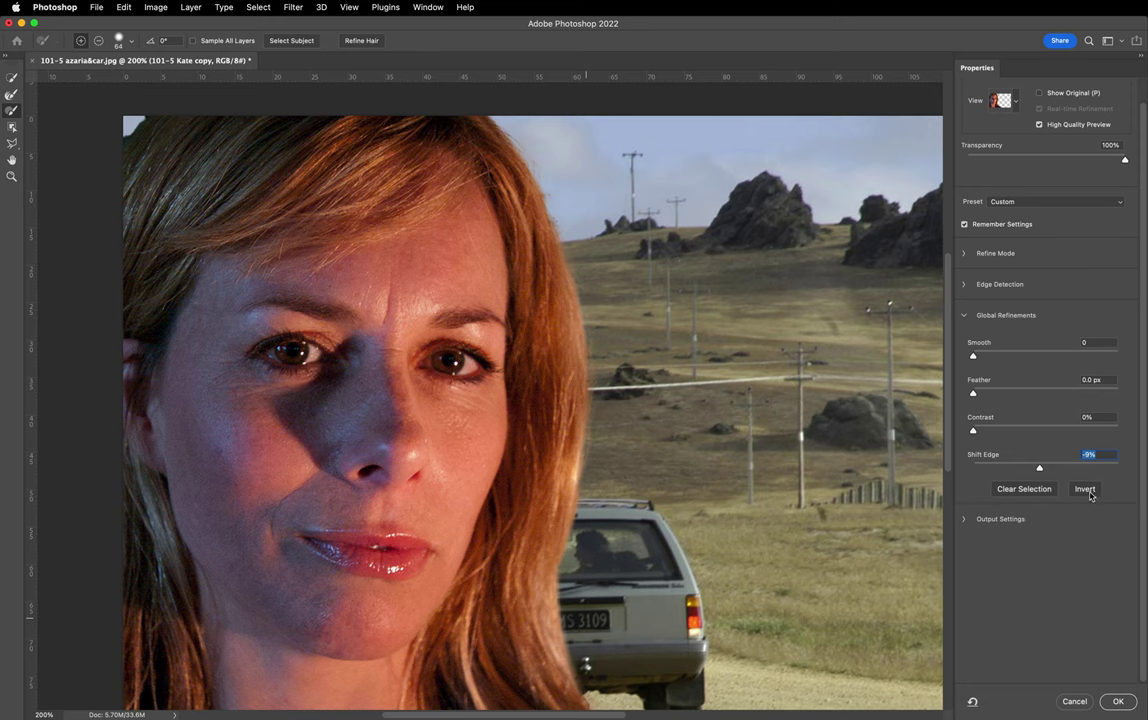
pyautogui.click(964, 316)
# Step: Enable Decontaminate Colors, lower its amount slightly and keep the output as New Layer with Layer Mask
pyautogui.click(964, 347)
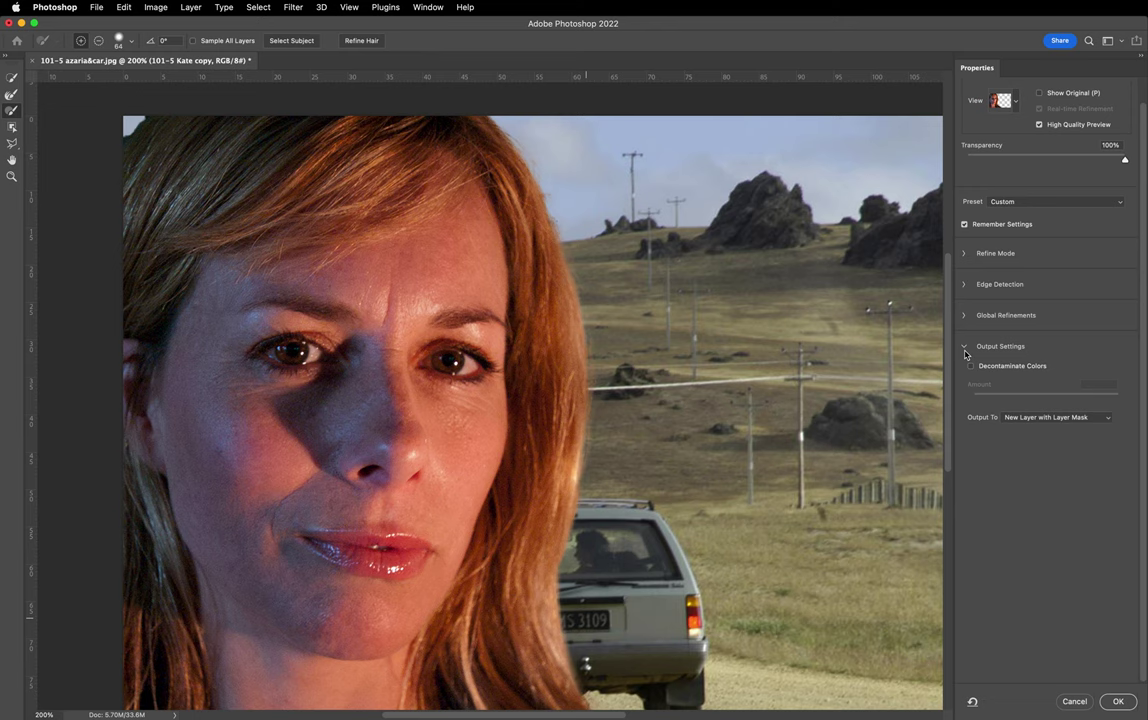
pyautogui.click(971, 368)
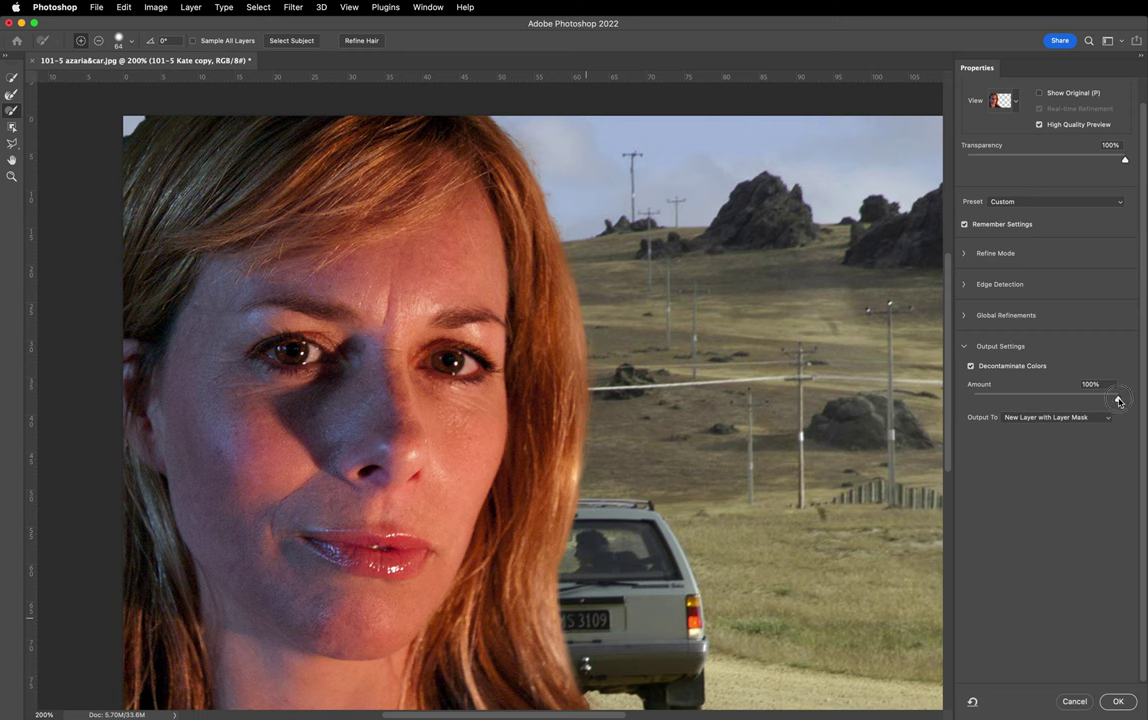
pyautogui.click(1118, 399)
pyautogui.moveTo(1118, 399); pyautogui.dragTo(1101, 400)
pyautogui.moveTo(1102, 400); pyautogui.dragTo(1108, 401)
pyautogui.click(1108, 420)
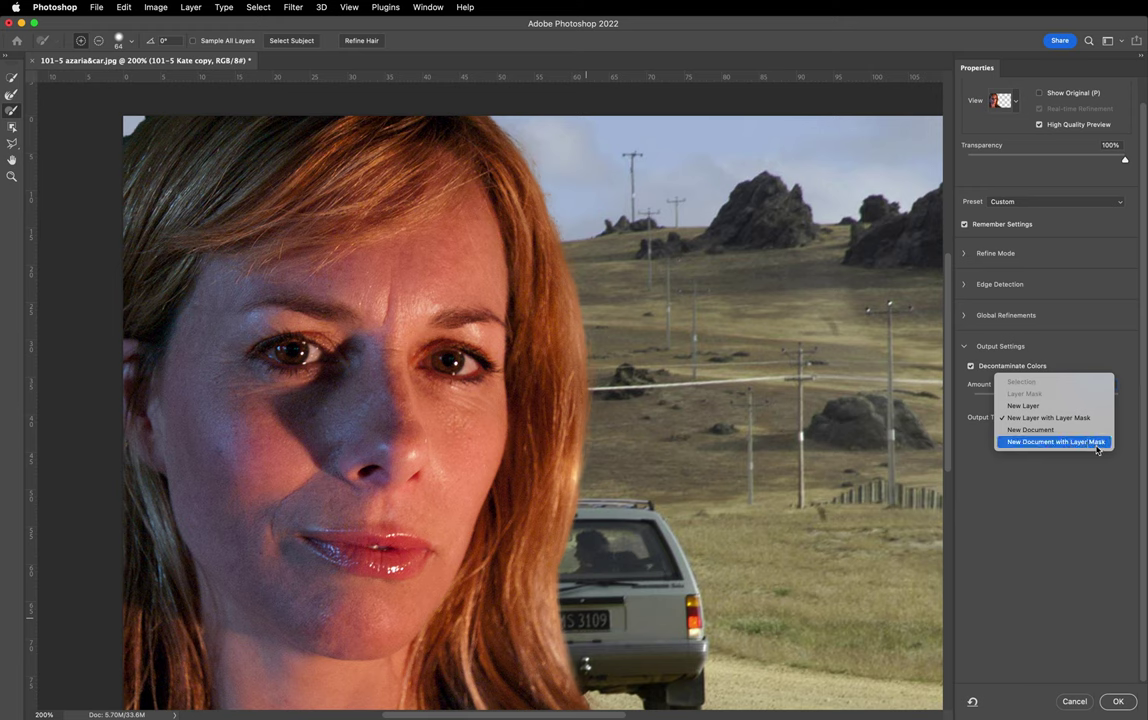
pyautogui.click(1097, 483)
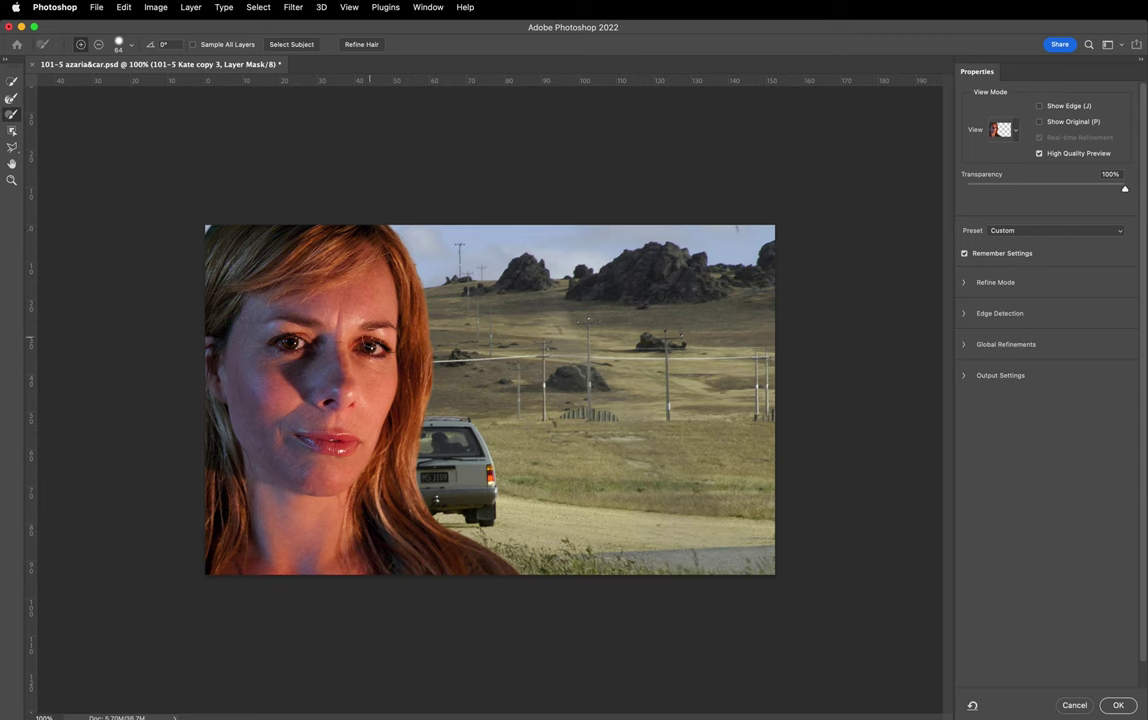
# Step: Lower the Onion Skin transparency to 0% to view the portrait's original brick background, and leave Select and Mask without applying
pyautogui.moveTo(1015, 173); pyautogui.dragTo(935, 176)
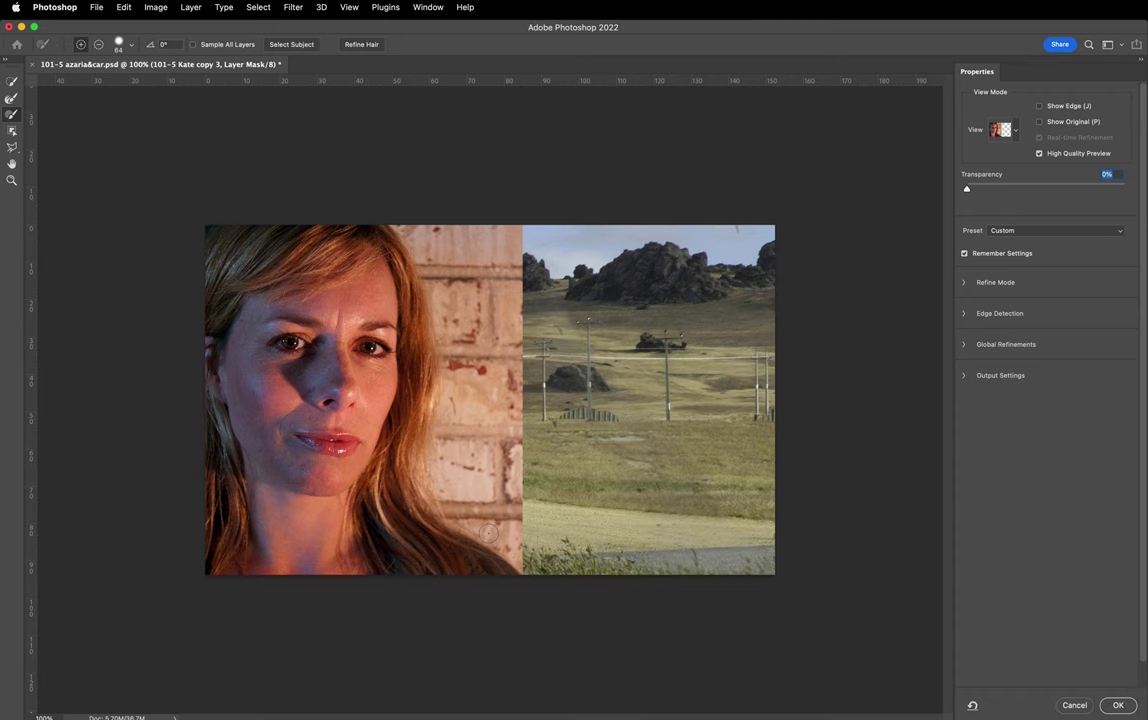
pyautogui.click(1075, 705)
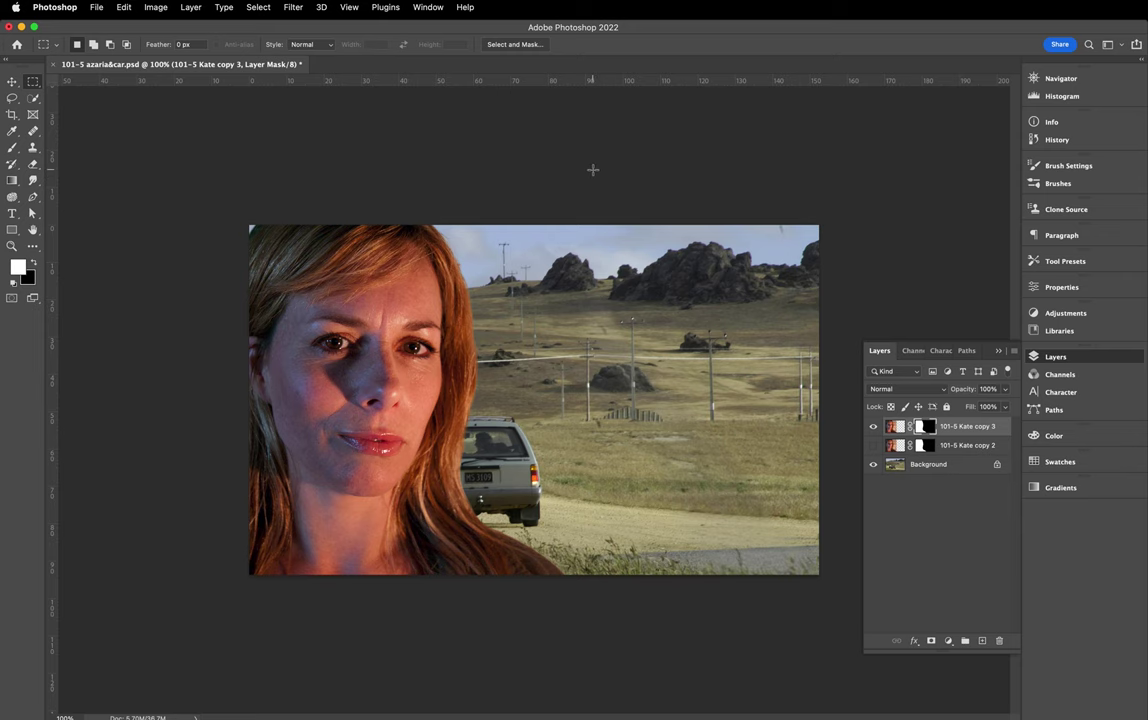
# Step: Open NZDP101-14 woman-face-curly-hair-157920.jpg from the Assignment E folder, examine the curly hair against its plain background and close the file
pyautogui.press('super+o')
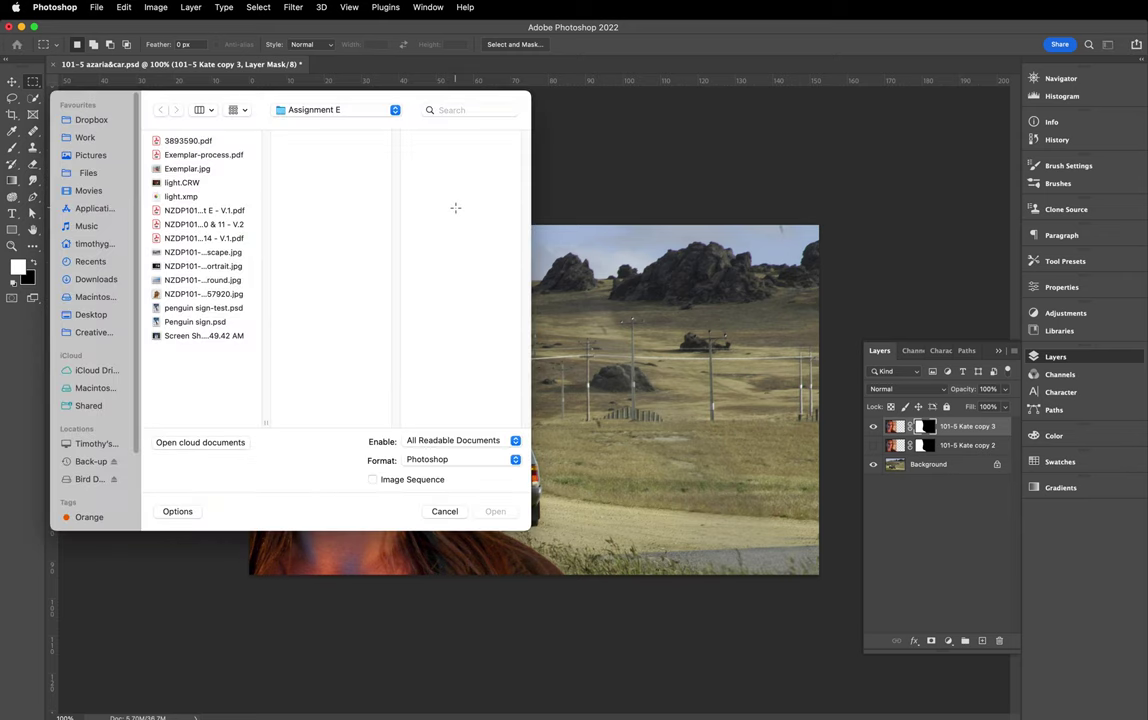
pyautogui.click(204, 294)
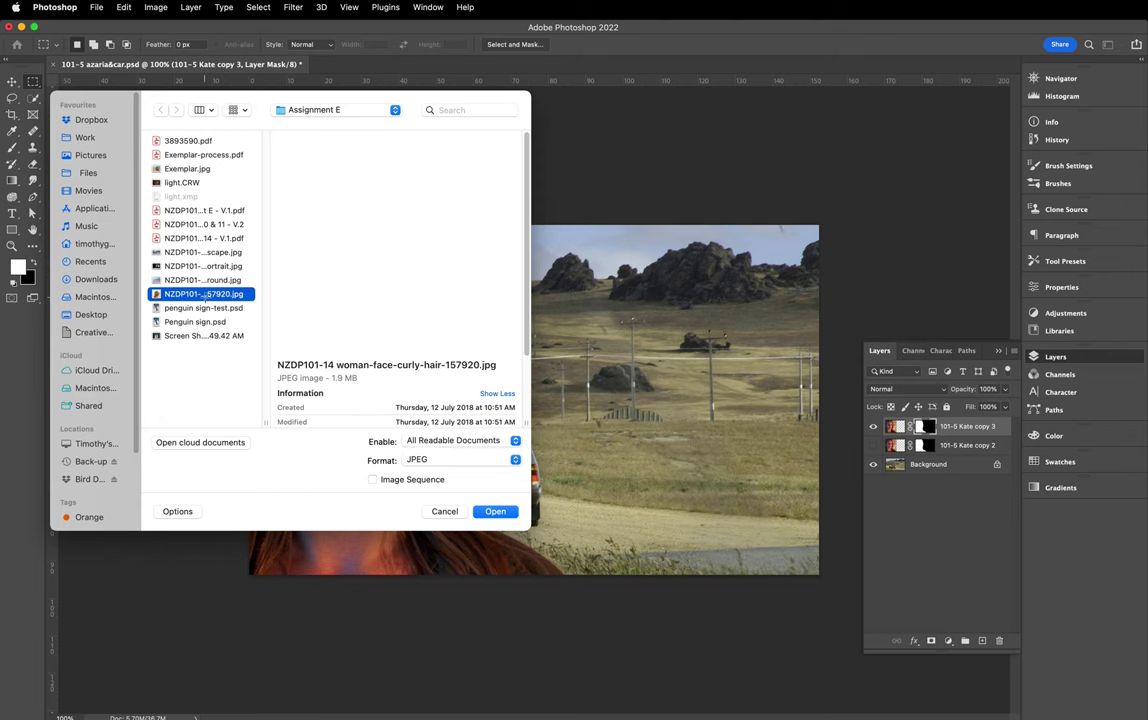
pyautogui.click(495, 511)
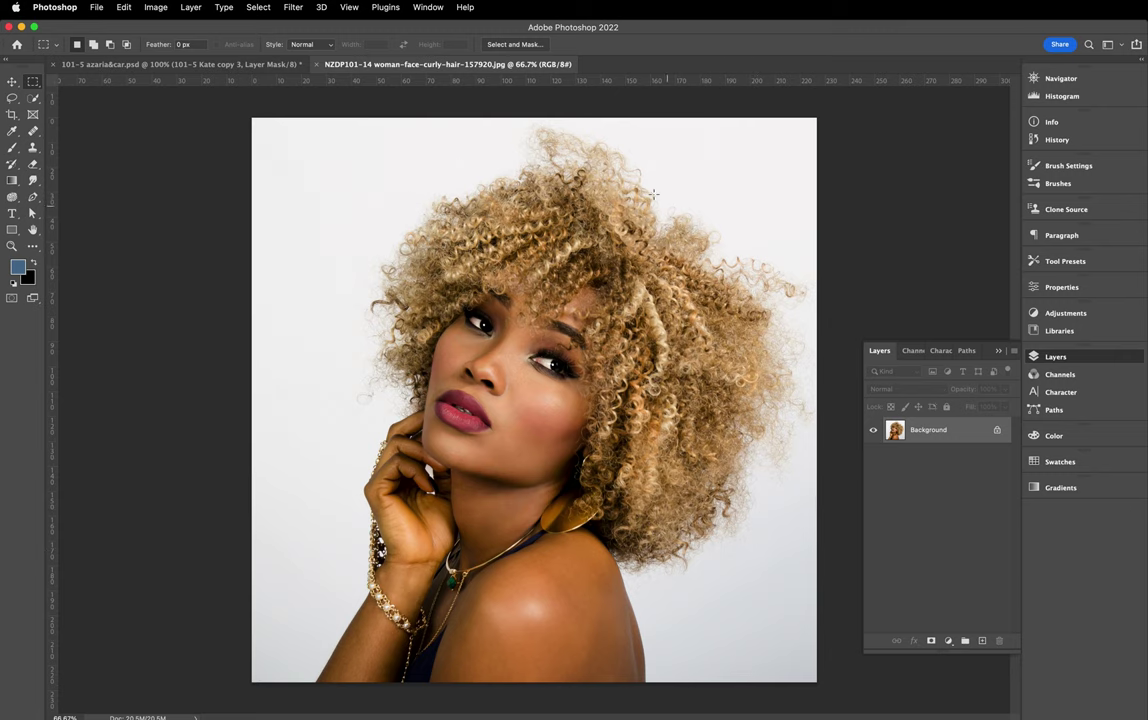
pyautogui.press('super+w')
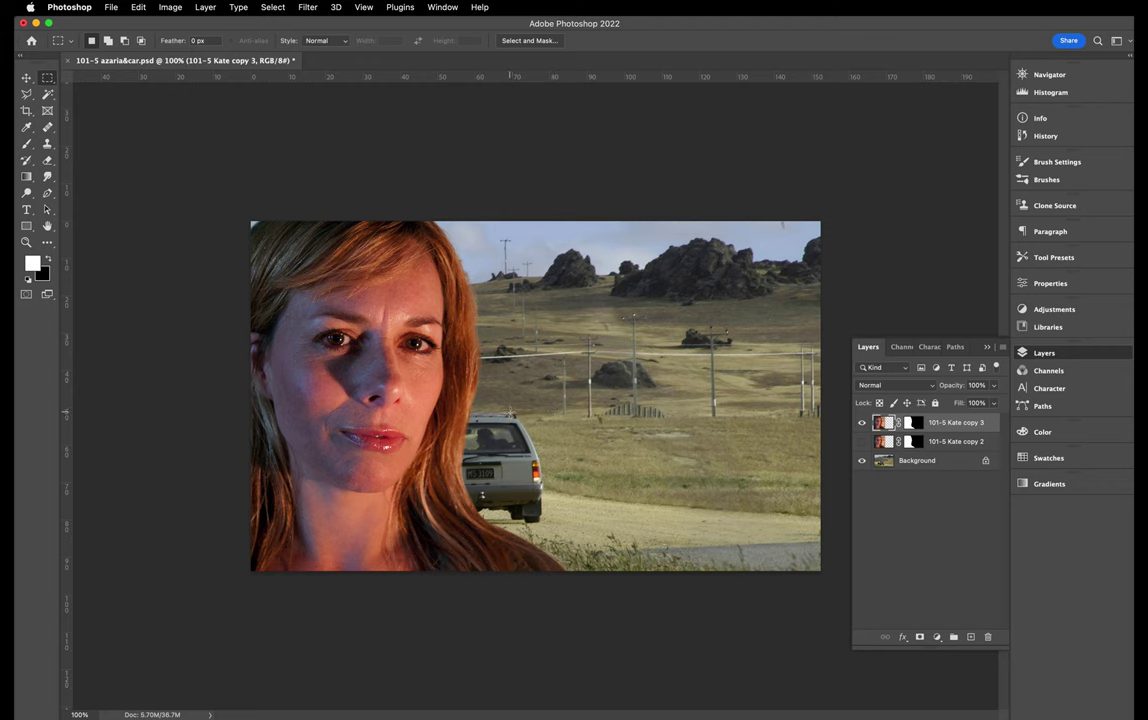
# Step: Unlock the Background layer and move the landscape to the right until the whole car and the suitcase figure show beside the portrait
pyautogui.click(985, 462)
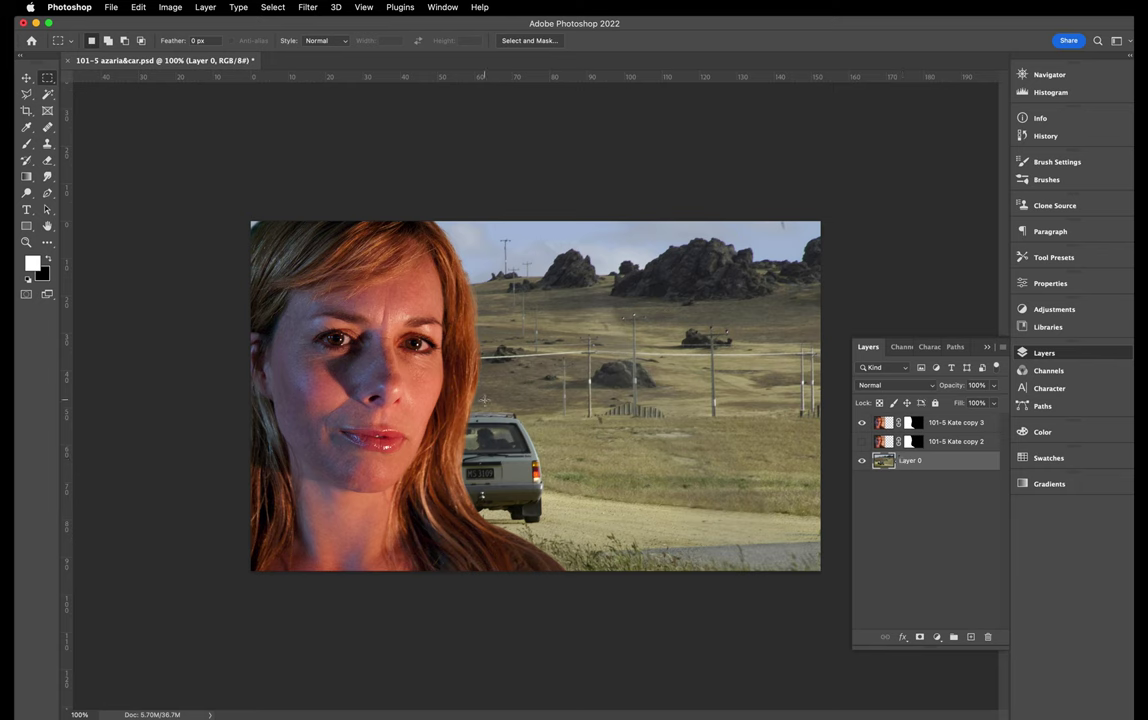
pyautogui.click(27, 77)
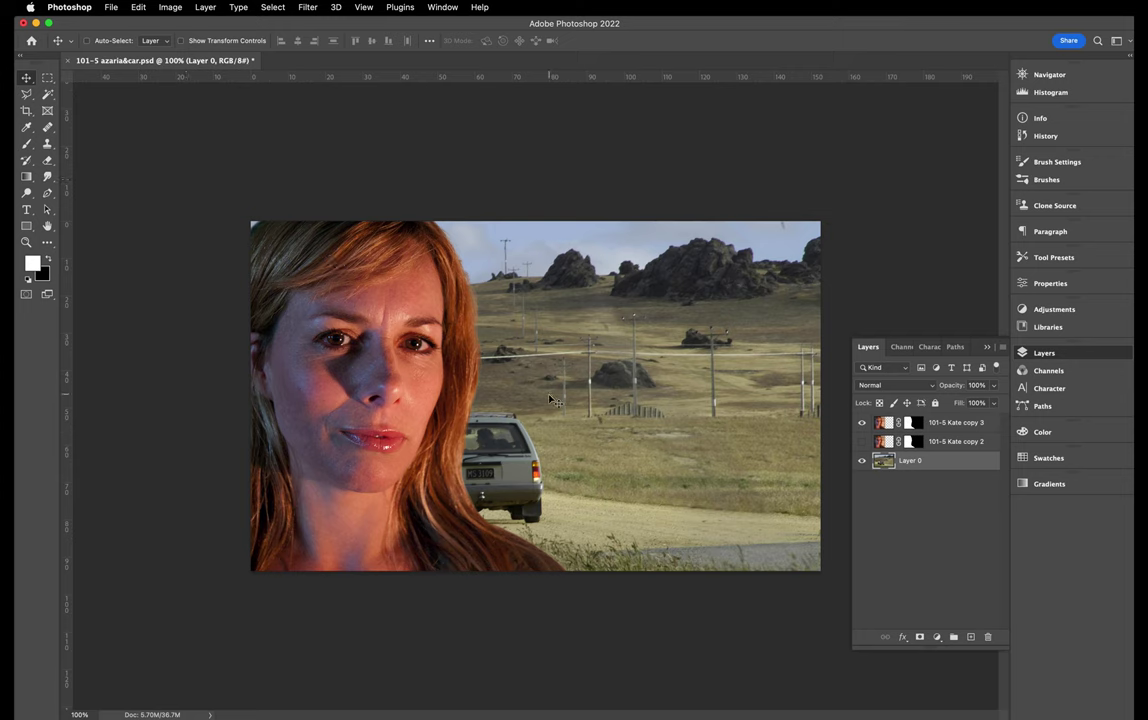
pyautogui.moveTo(553, 399); pyautogui.dragTo(678, 406)
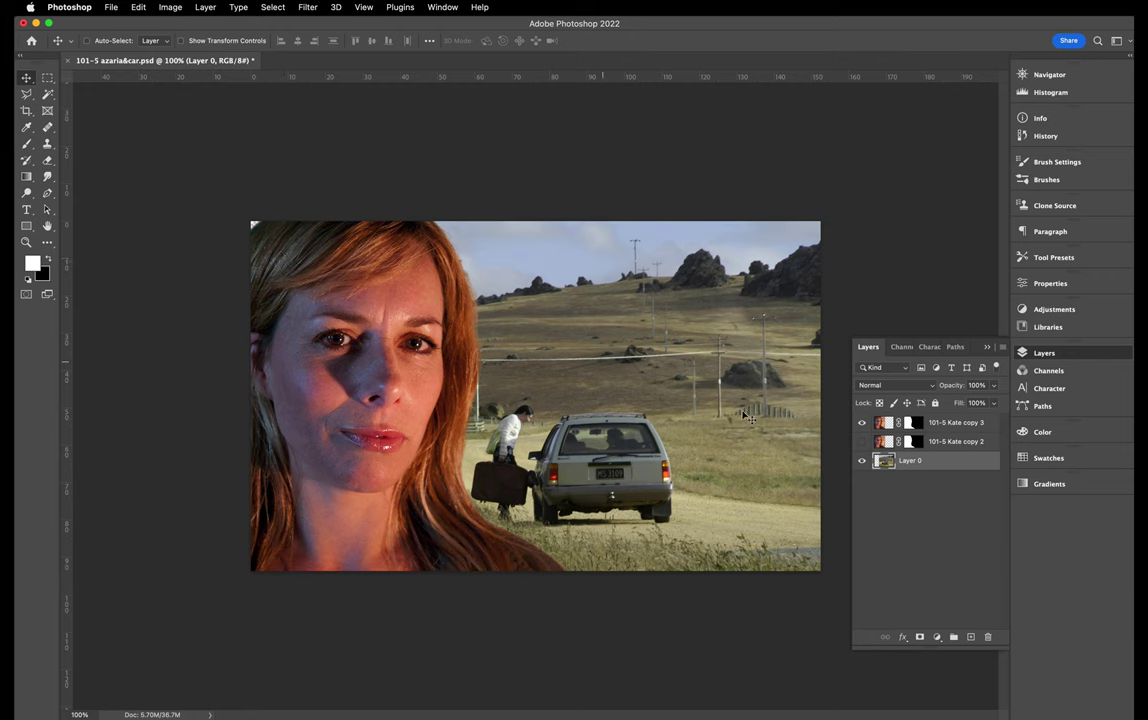
# Step: Create a new layer named "corner" directly above the landscape layer
pyautogui.click(1004, 347)
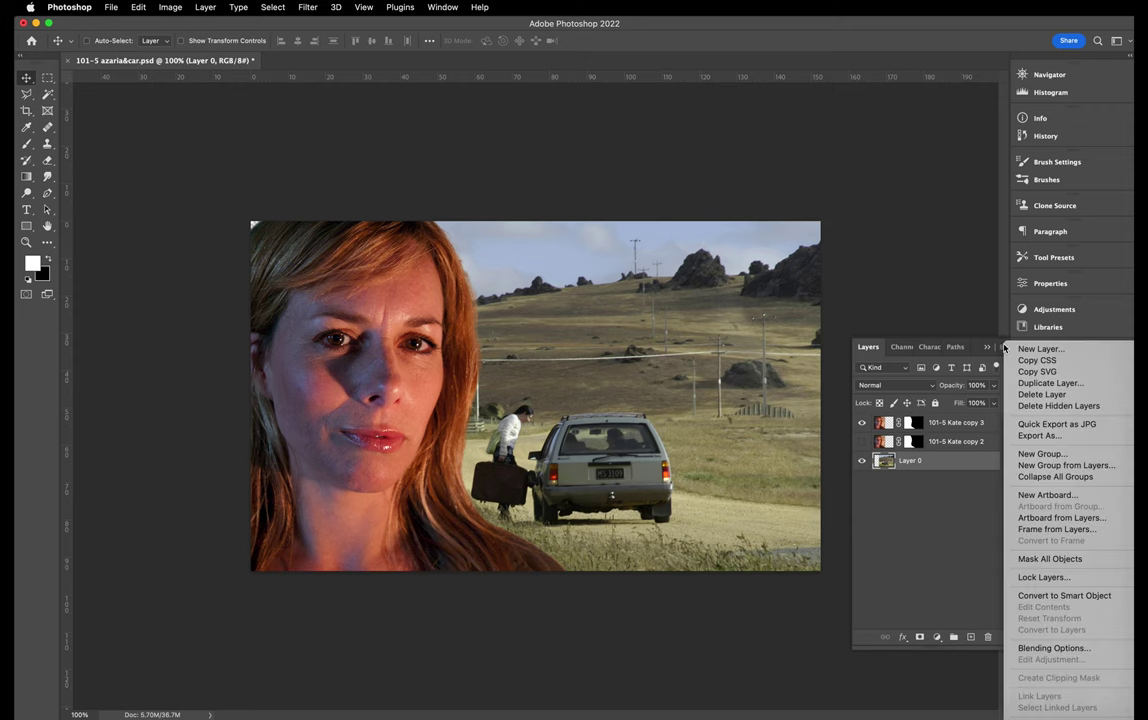
pyautogui.click(1030, 349)
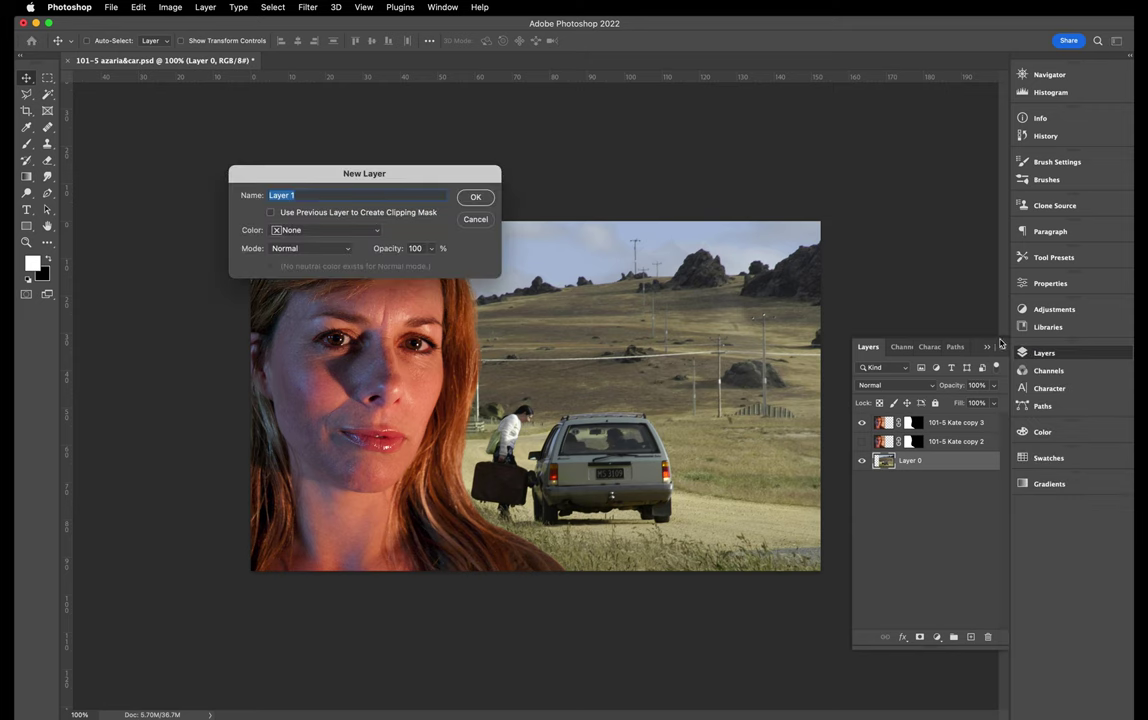
pyautogui.write('corner')
pyautogui.click(476, 197)
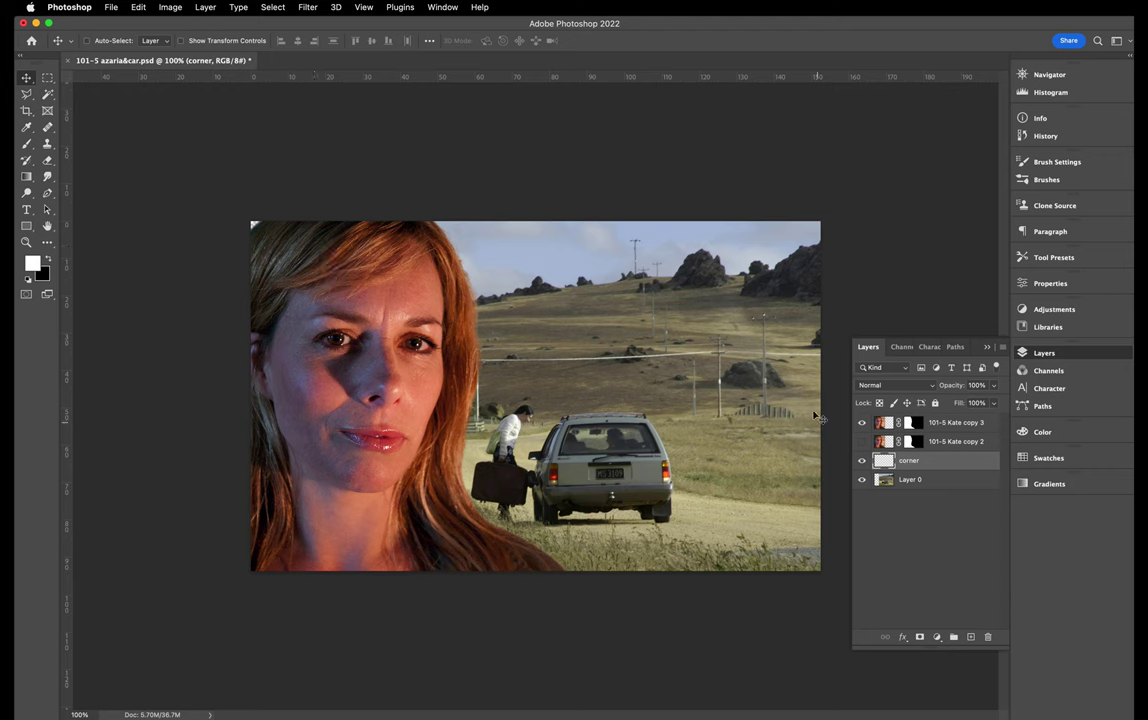
# Step: Sample the sky above the hills with the 59 px Clone Stamp and fill the blank upper-left corner of the image
pyautogui.click(47, 143)
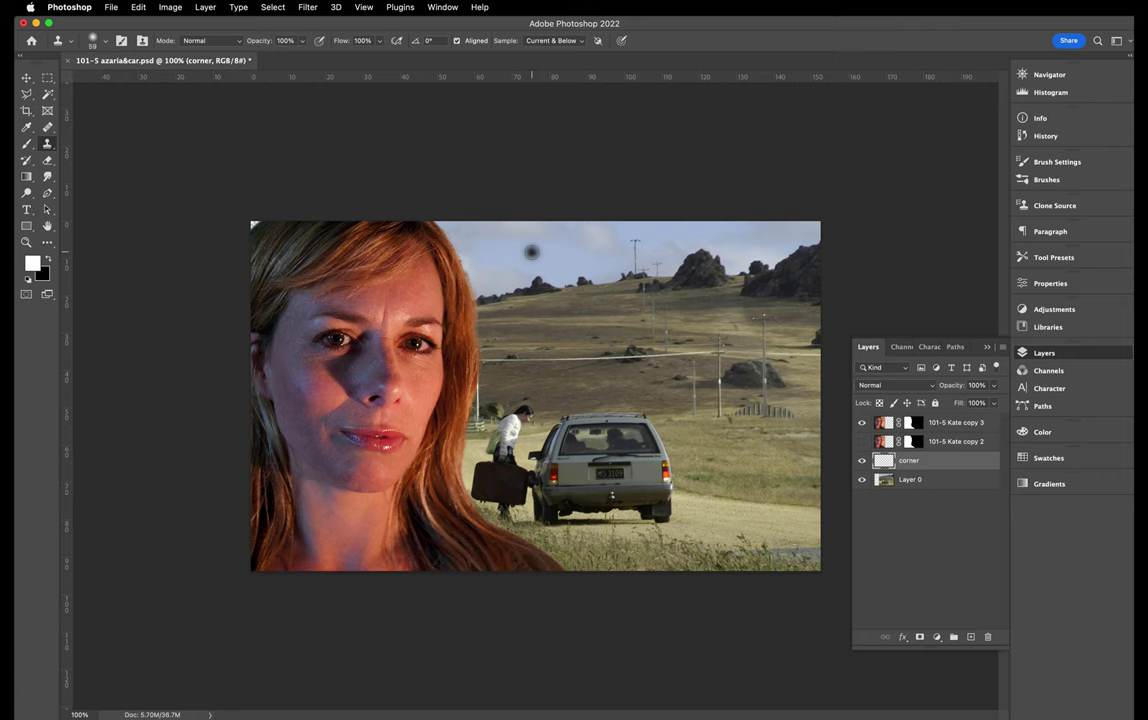
pyautogui.keyDown('alt'); pyautogui.click(531, 252); pyautogui.keyUp('alt')
pyautogui.moveTo(251, 225)
pyautogui.mouseDown()
pyautogui.moveTo(254, 210)
pyautogui.moveTo(252, 224)
pyautogui.mouseUp()
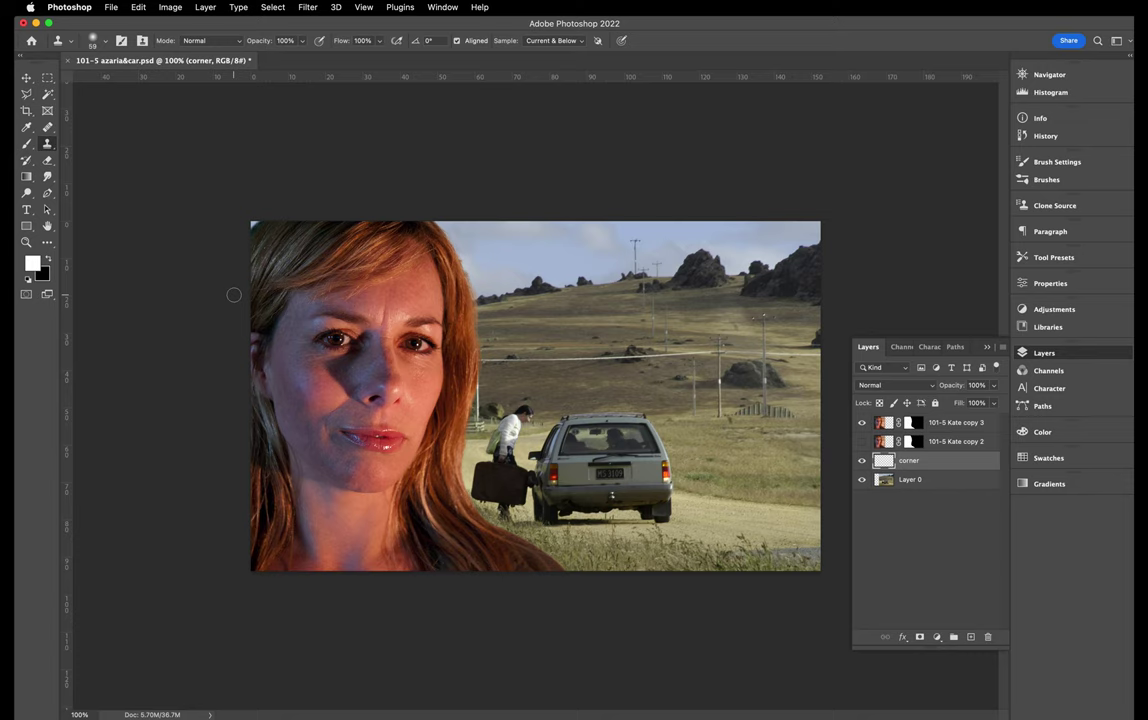